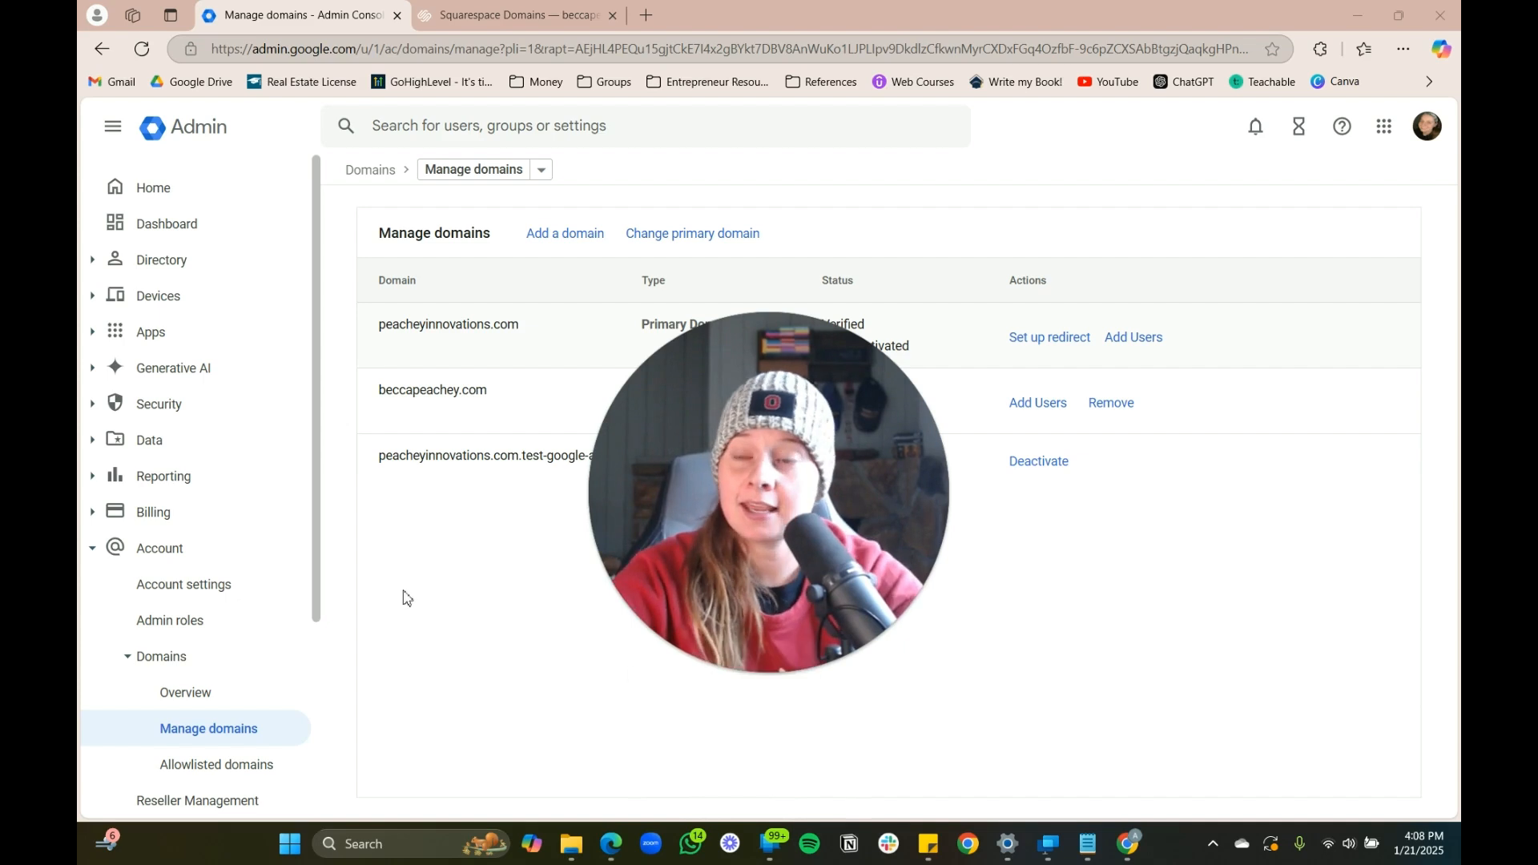
From the admin home, expand Account and open the Add a domain form on the Domains card
{"action": "left_click_drag", "start_coordinate": [724, 503], "coordinate": [750, 542]}
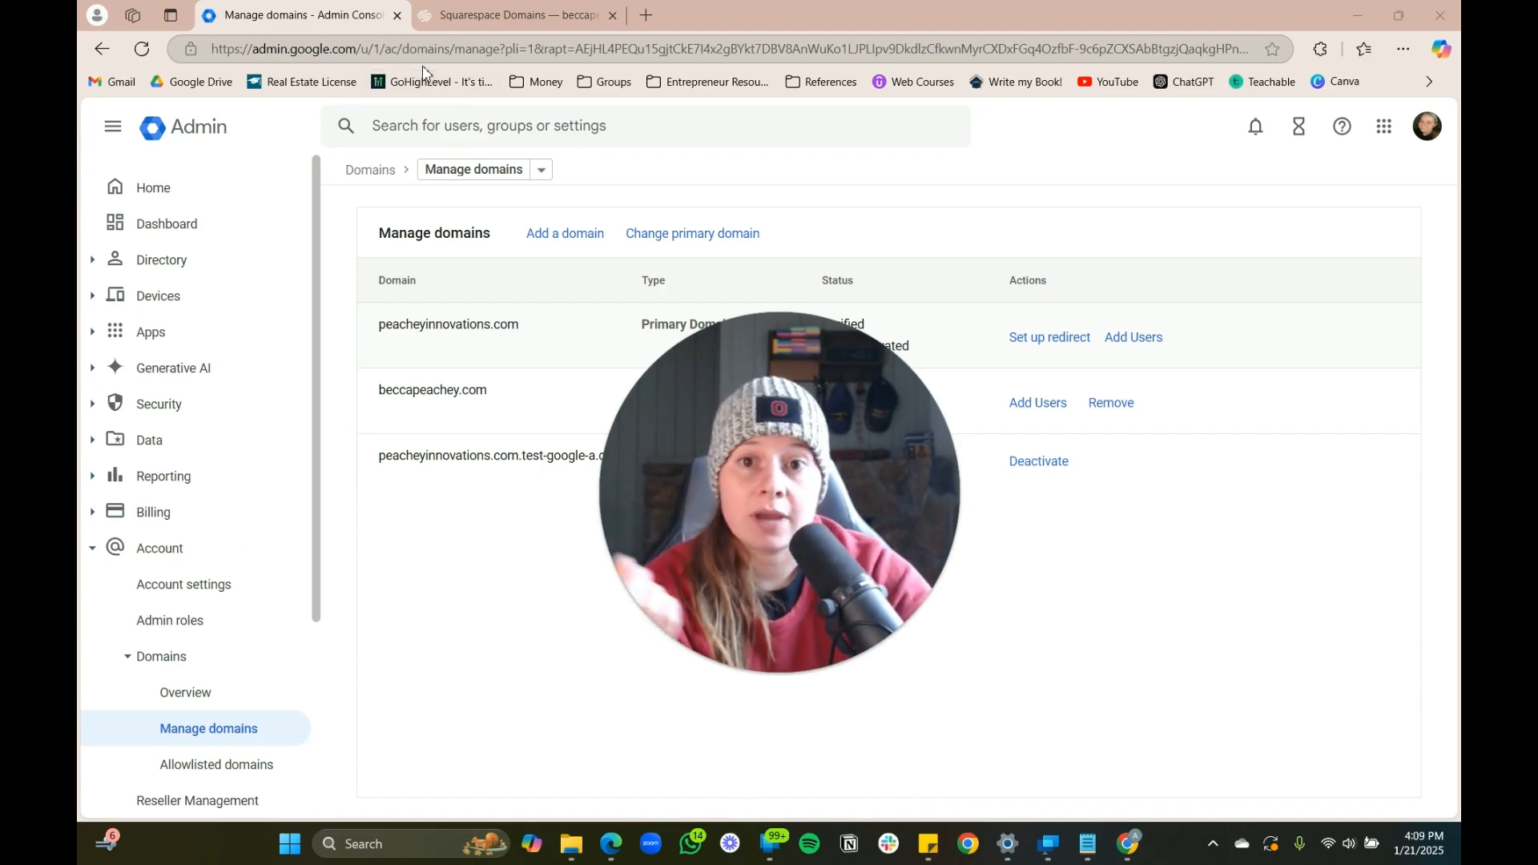
{"action": "left_click", "coordinate": [172, 225]}
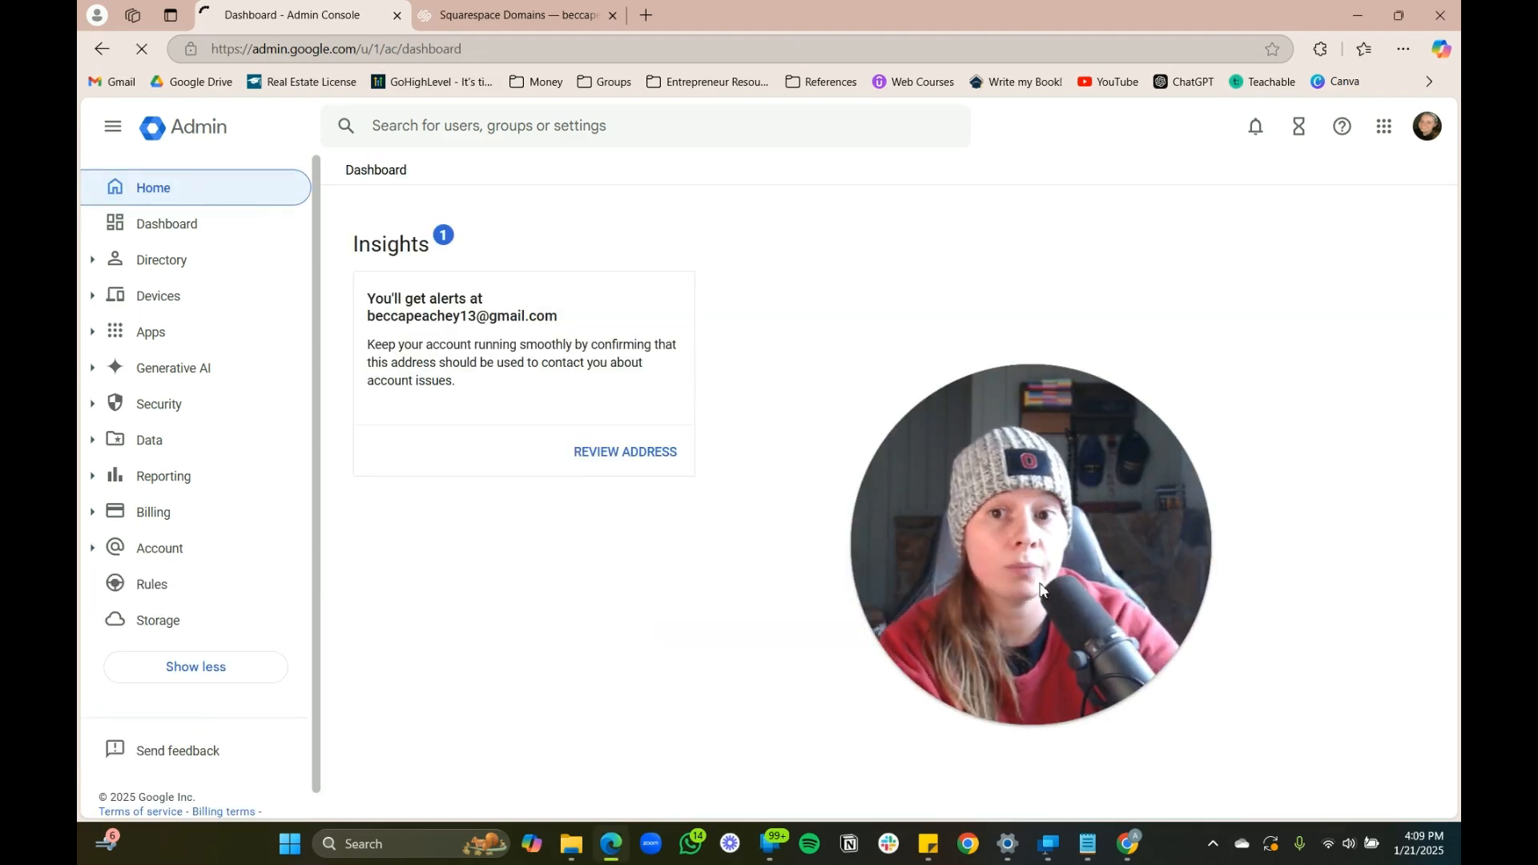
{"action": "scroll", "coordinate": [212, 546], "scroll_direction": "down", "scroll_amount": 1}
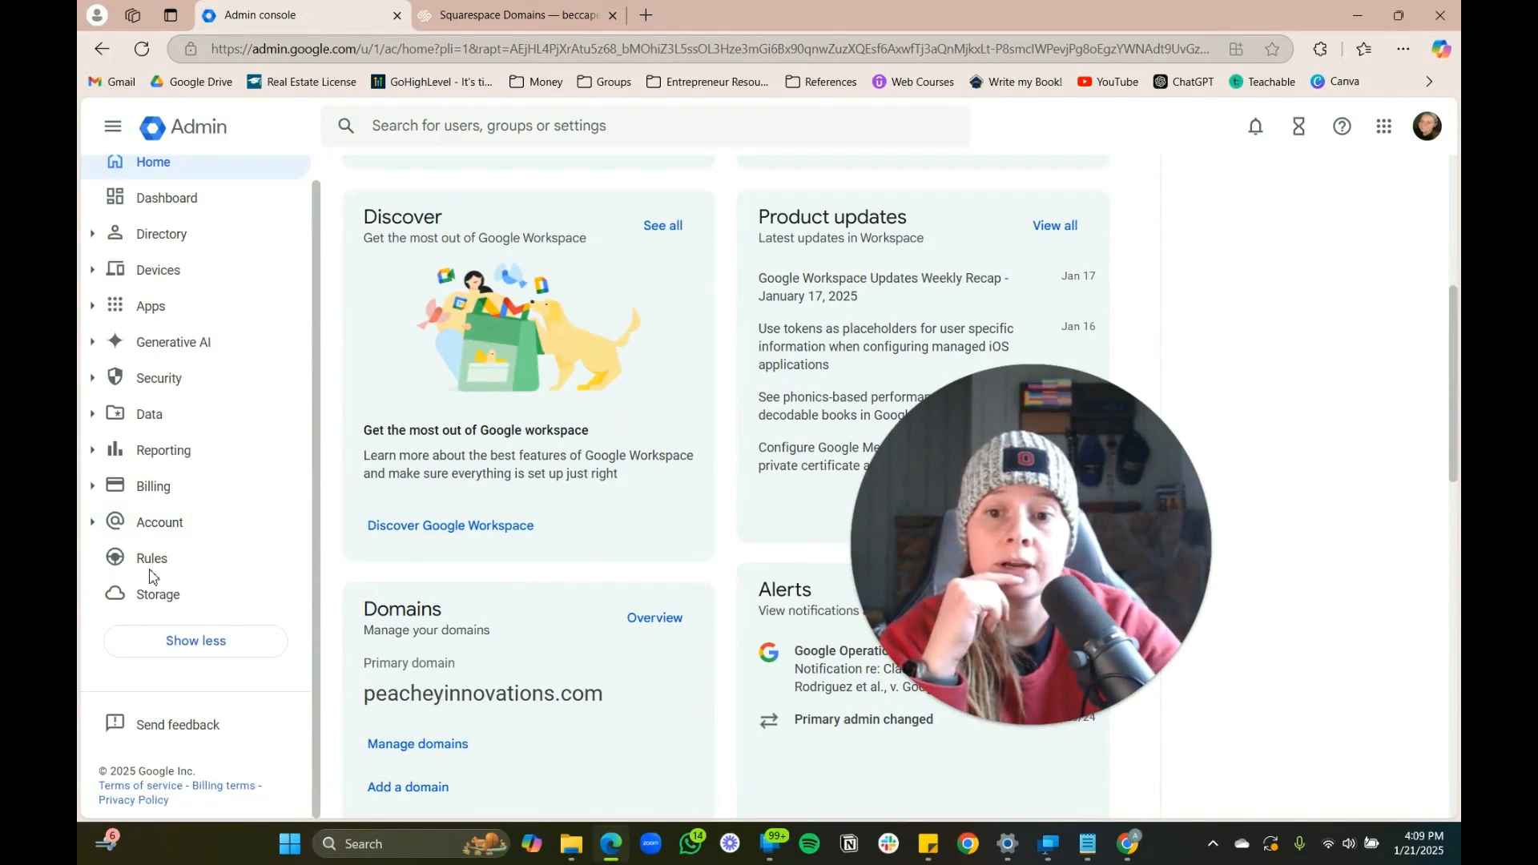
{"action": "left_click", "coordinate": [101, 530]}
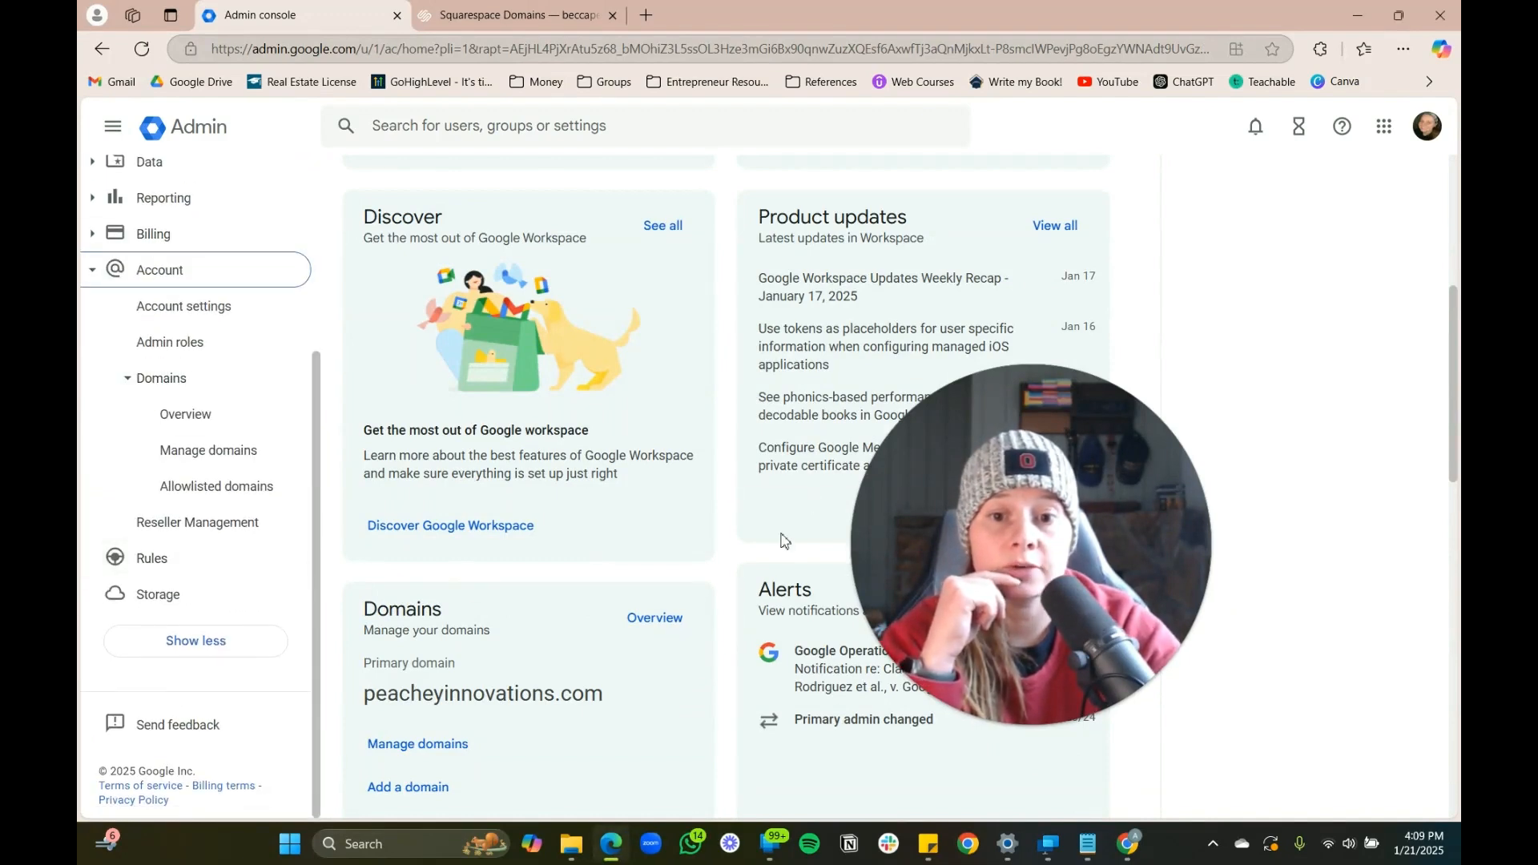
{"action": "scroll", "coordinate": [527, 492], "scroll_direction": "down", "scroll_amount": 3}
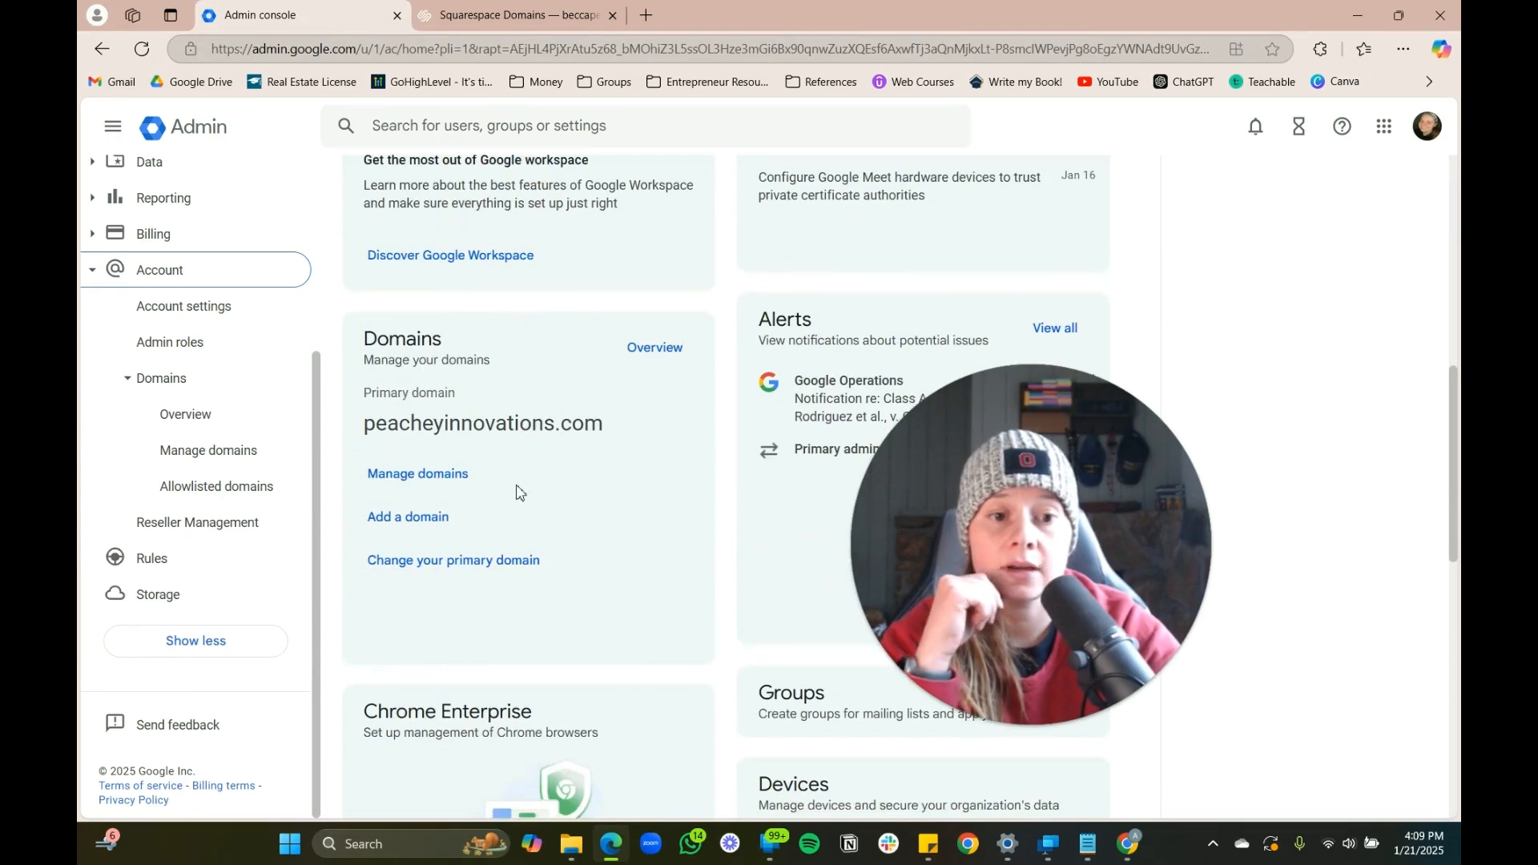
{"action": "left_click", "coordinate": [398, 519]}
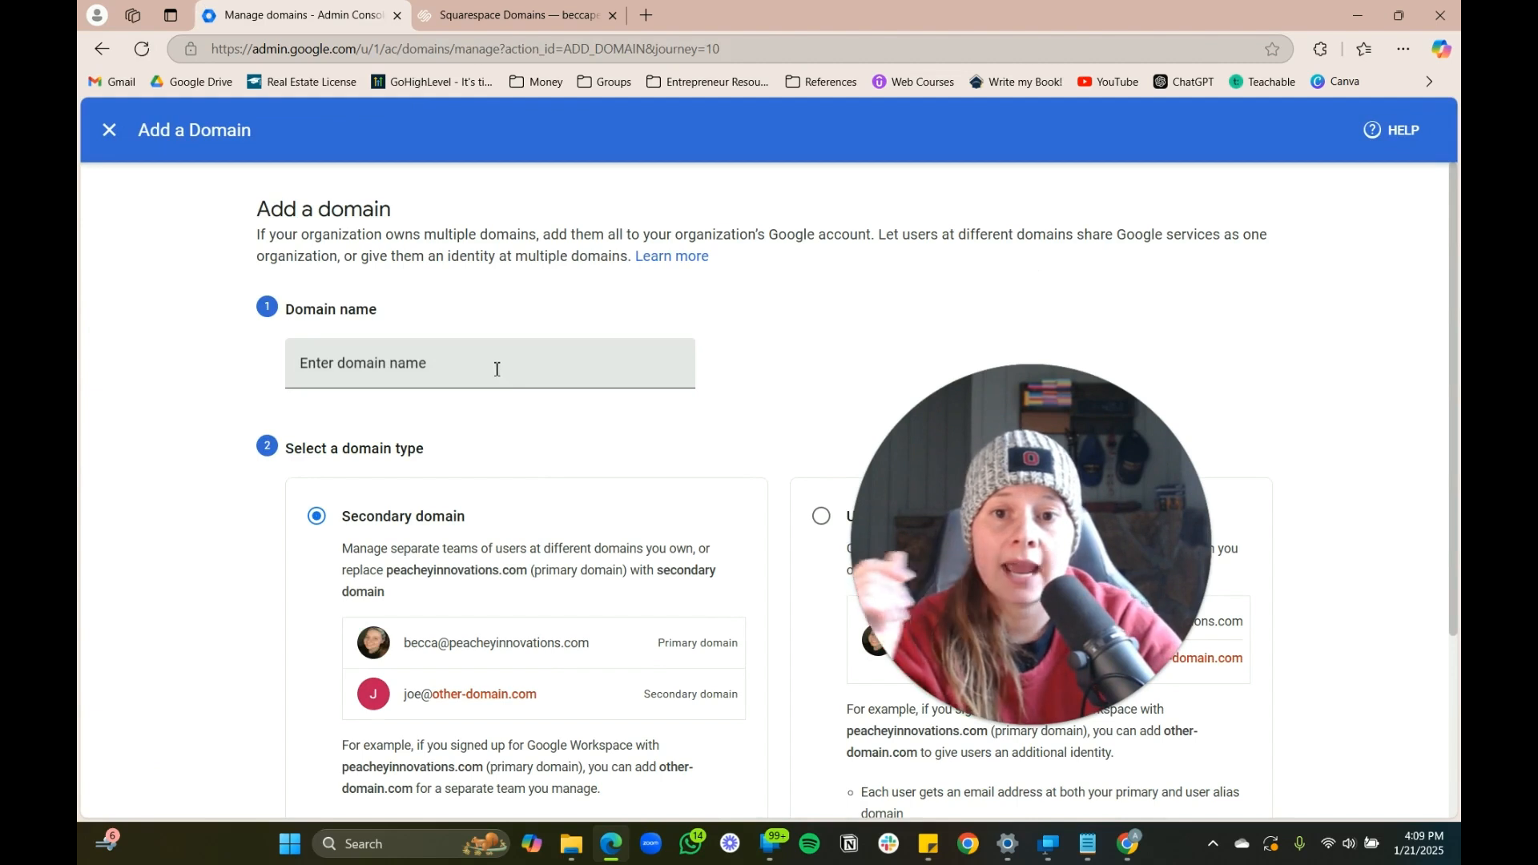
{"action": "left_click", "coordinate": [497, 366]}
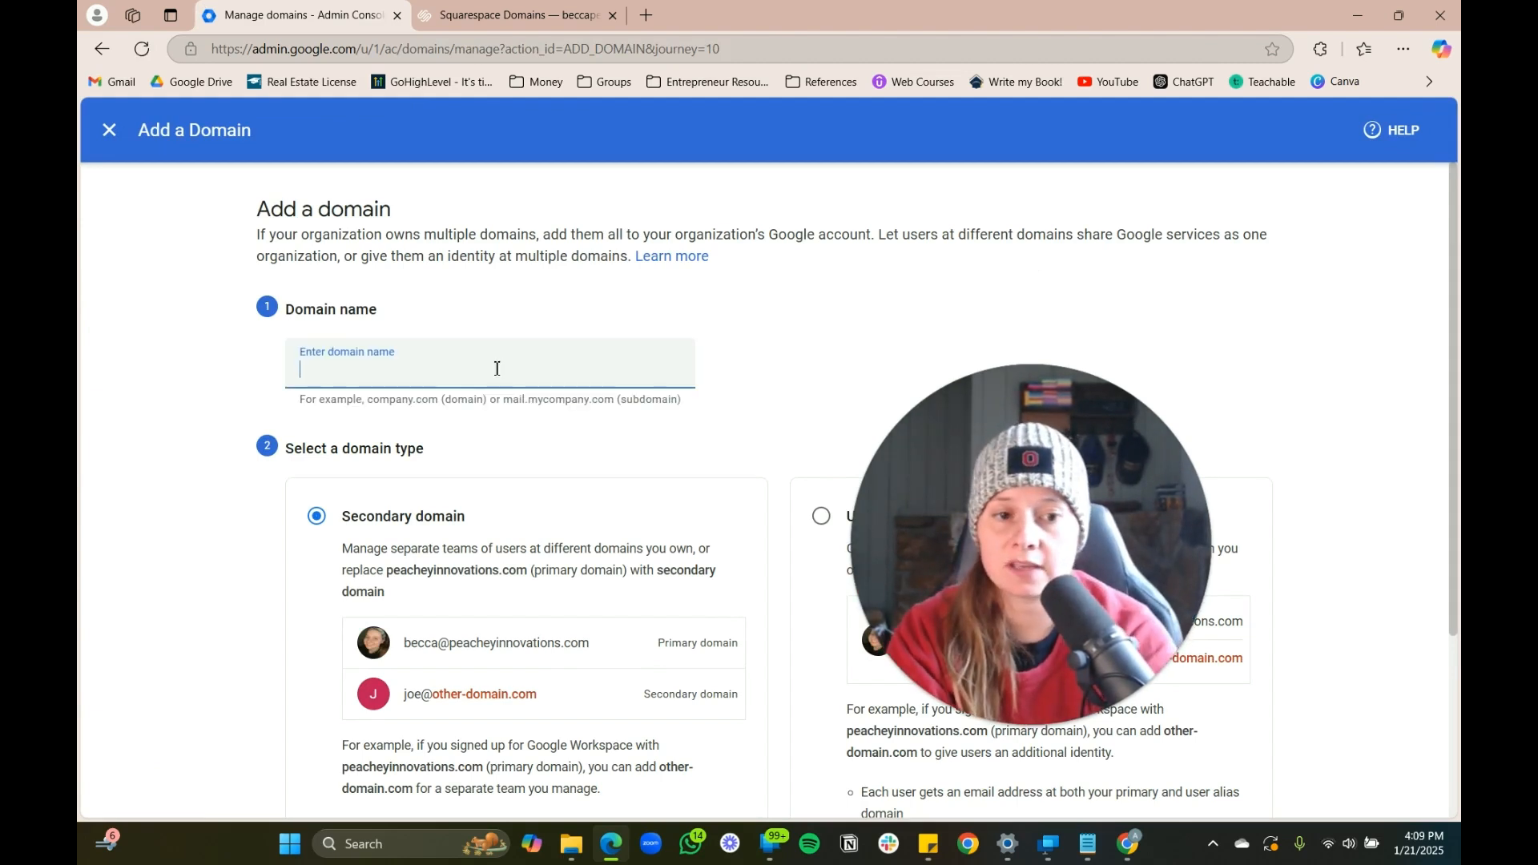
Enter beccapeachy.com as a secondary domain and start its verification
{"action": "type", "text": "bec"}
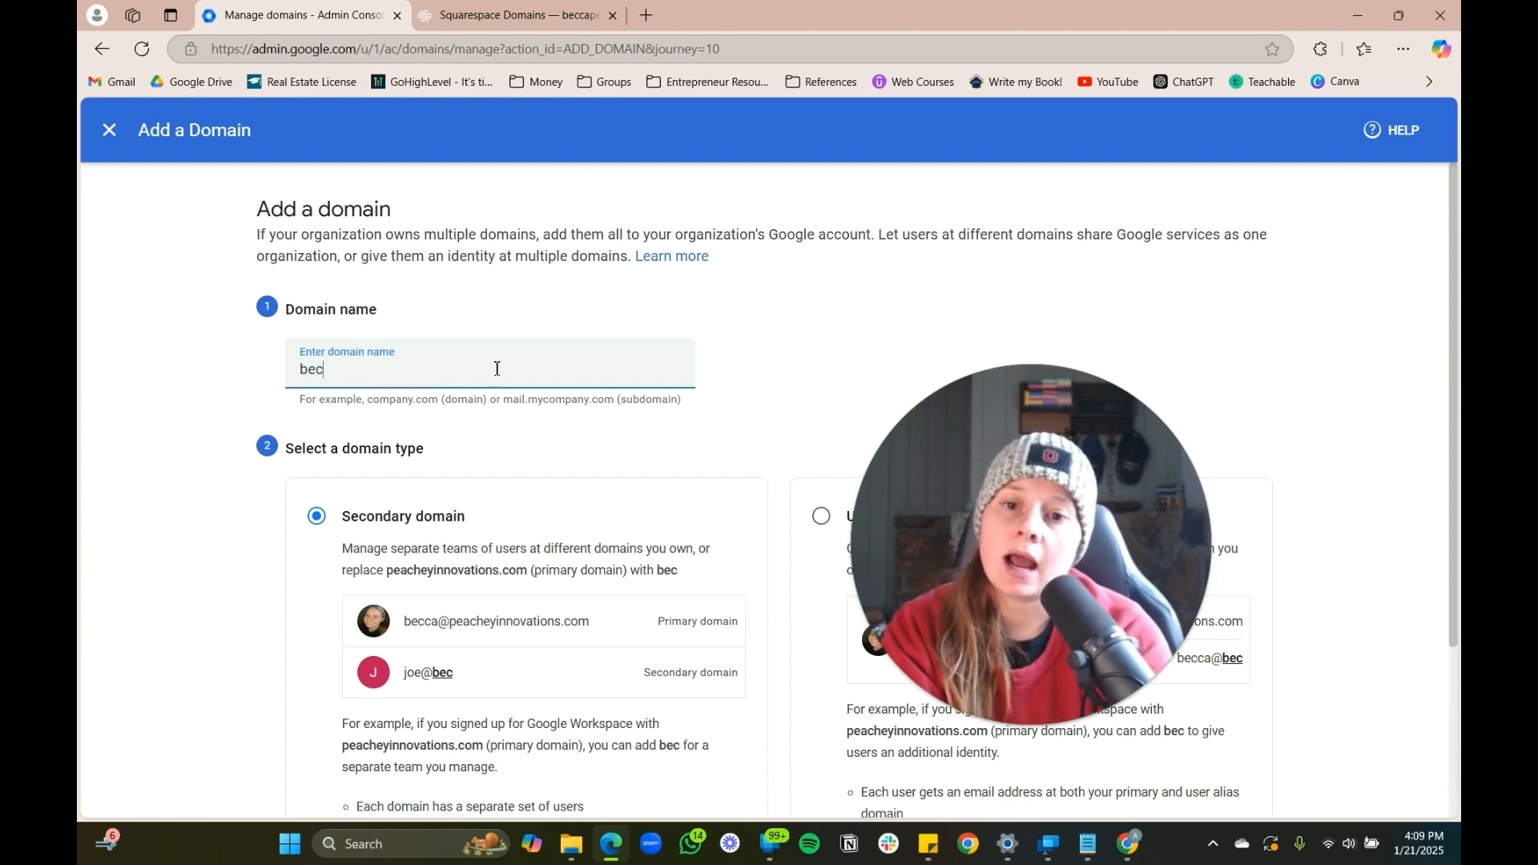
{"action": "type", "text": "capeachy.com"}
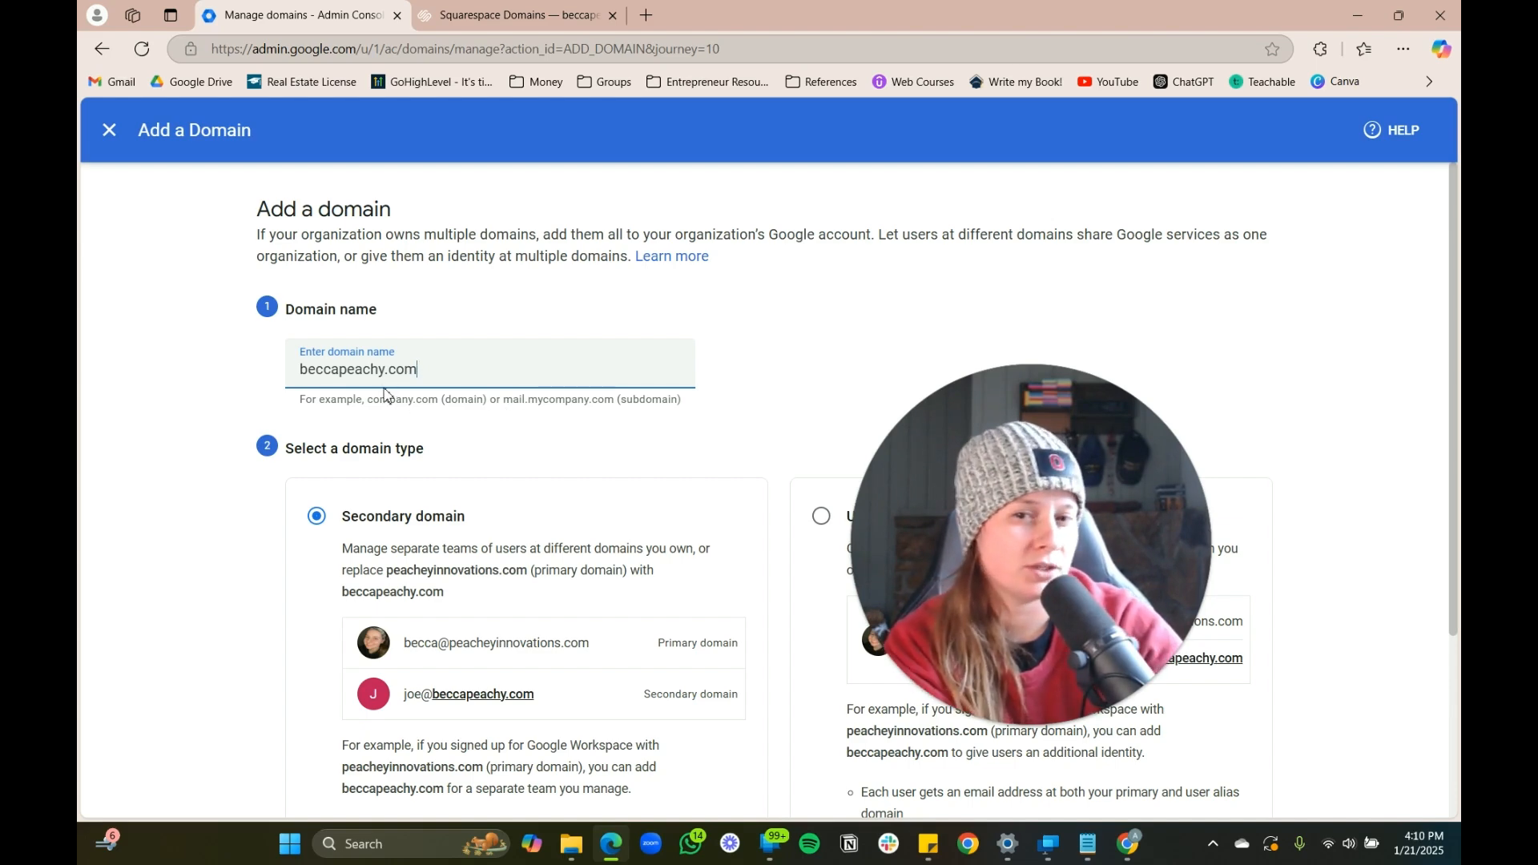
{"action": "scroll", "coordinate": [696, 567], "scroll_direction": "down", "scroll_amount": 3}
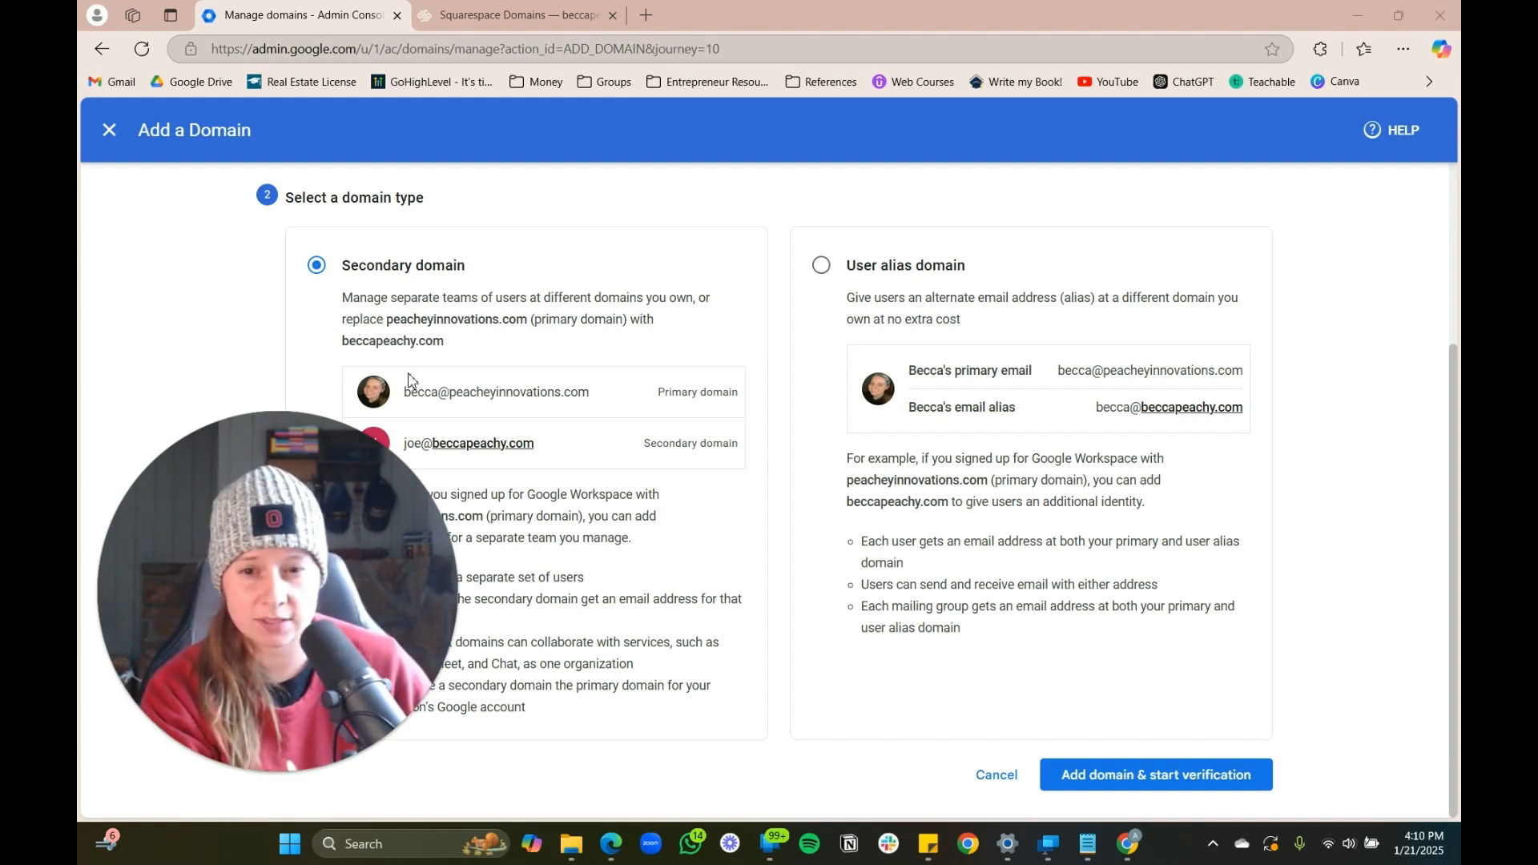
{"action": "left_click_drag", "start_coordinate": [262, 599], "coordinate": [571, 380]}
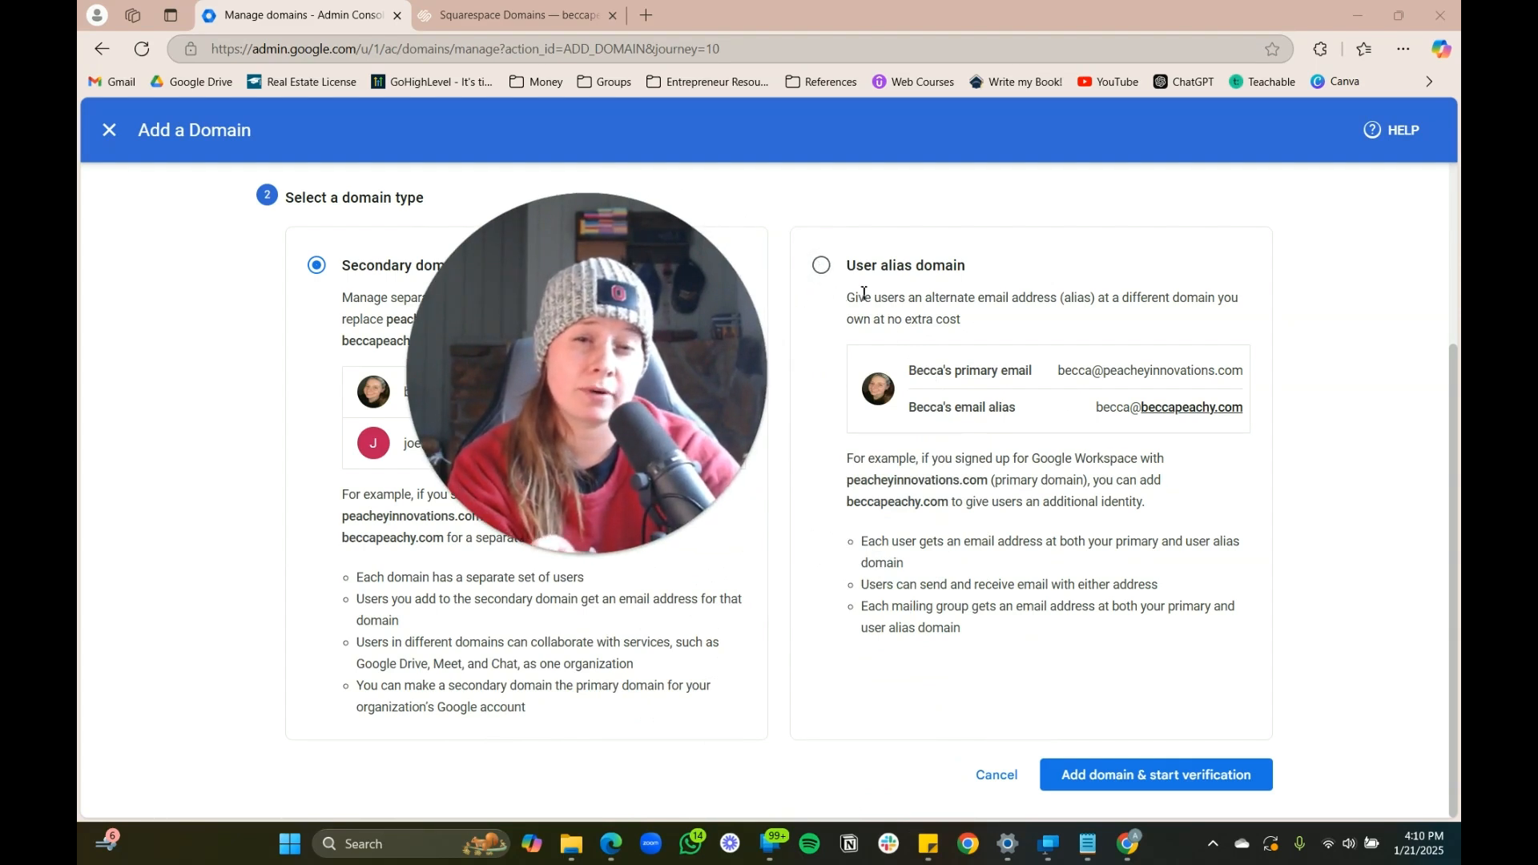
{"action": "left_click_drag", "start_coordinate": [682, 434], "coordinate": [934, 521]}
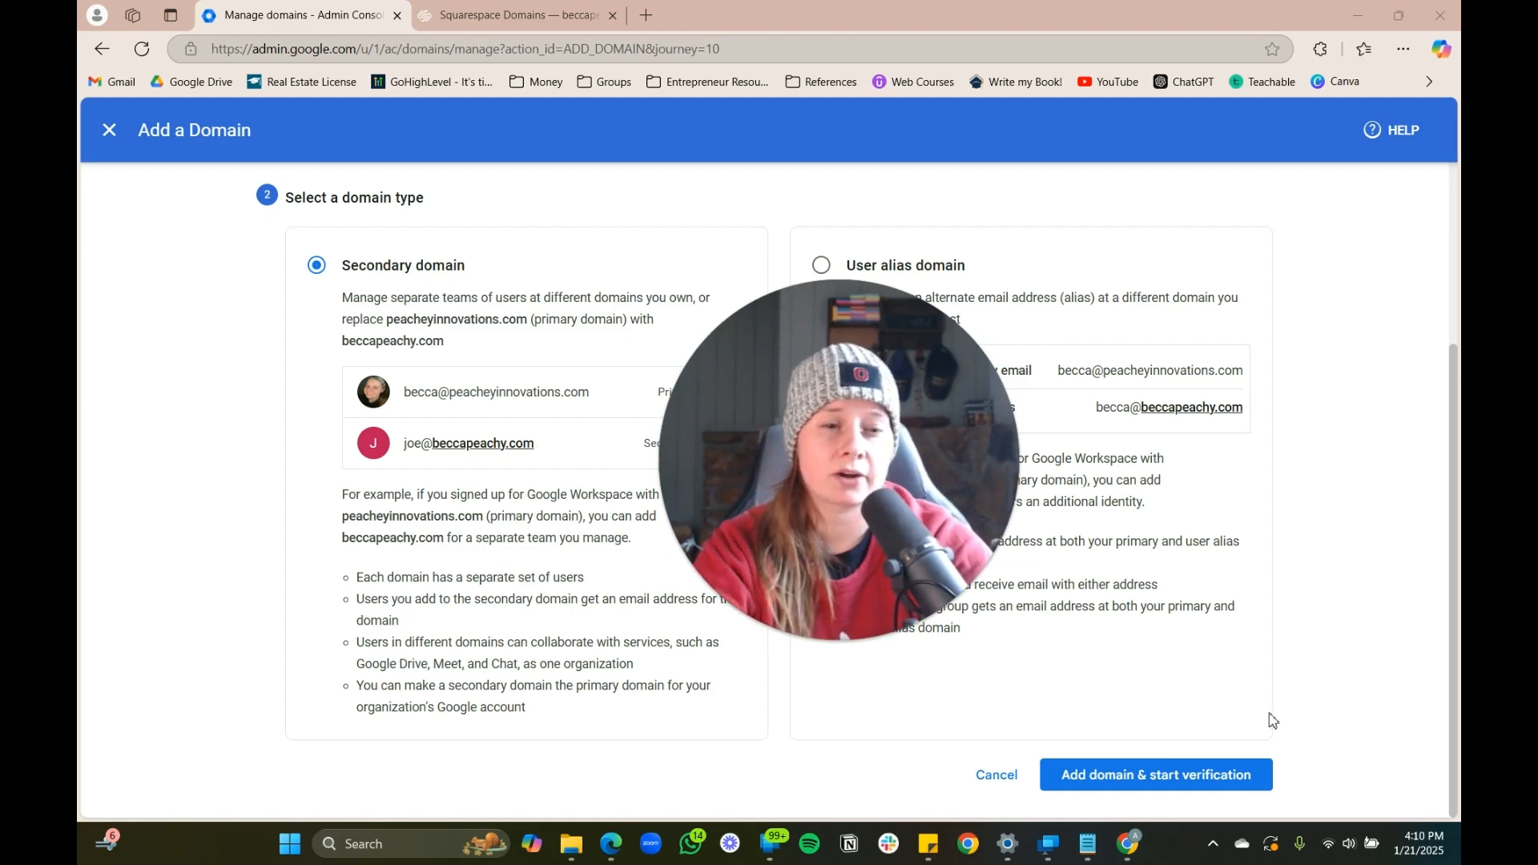
{"action": "left_click", "coordinate": [1152, 785]}
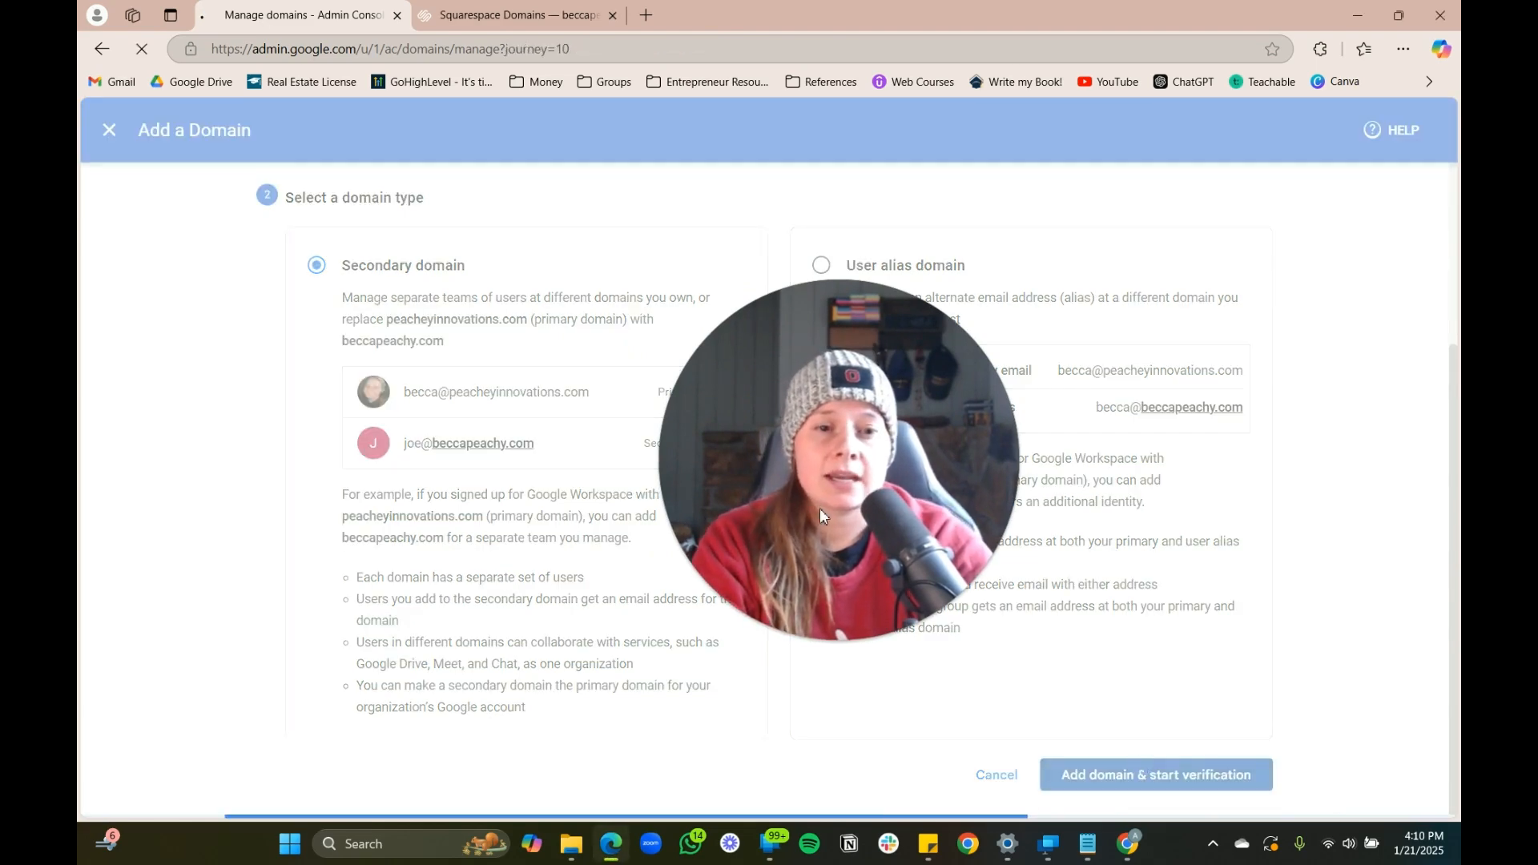
{"action": "left_click_drag", "start_coordinate": [735, 465], "coordinate": [1139, 468]}
Get the TXT verification code with Squarespace as domain host, then bring up Squarespace's domain settings
{"action": "left_click", "coordinate": [945, 502]}
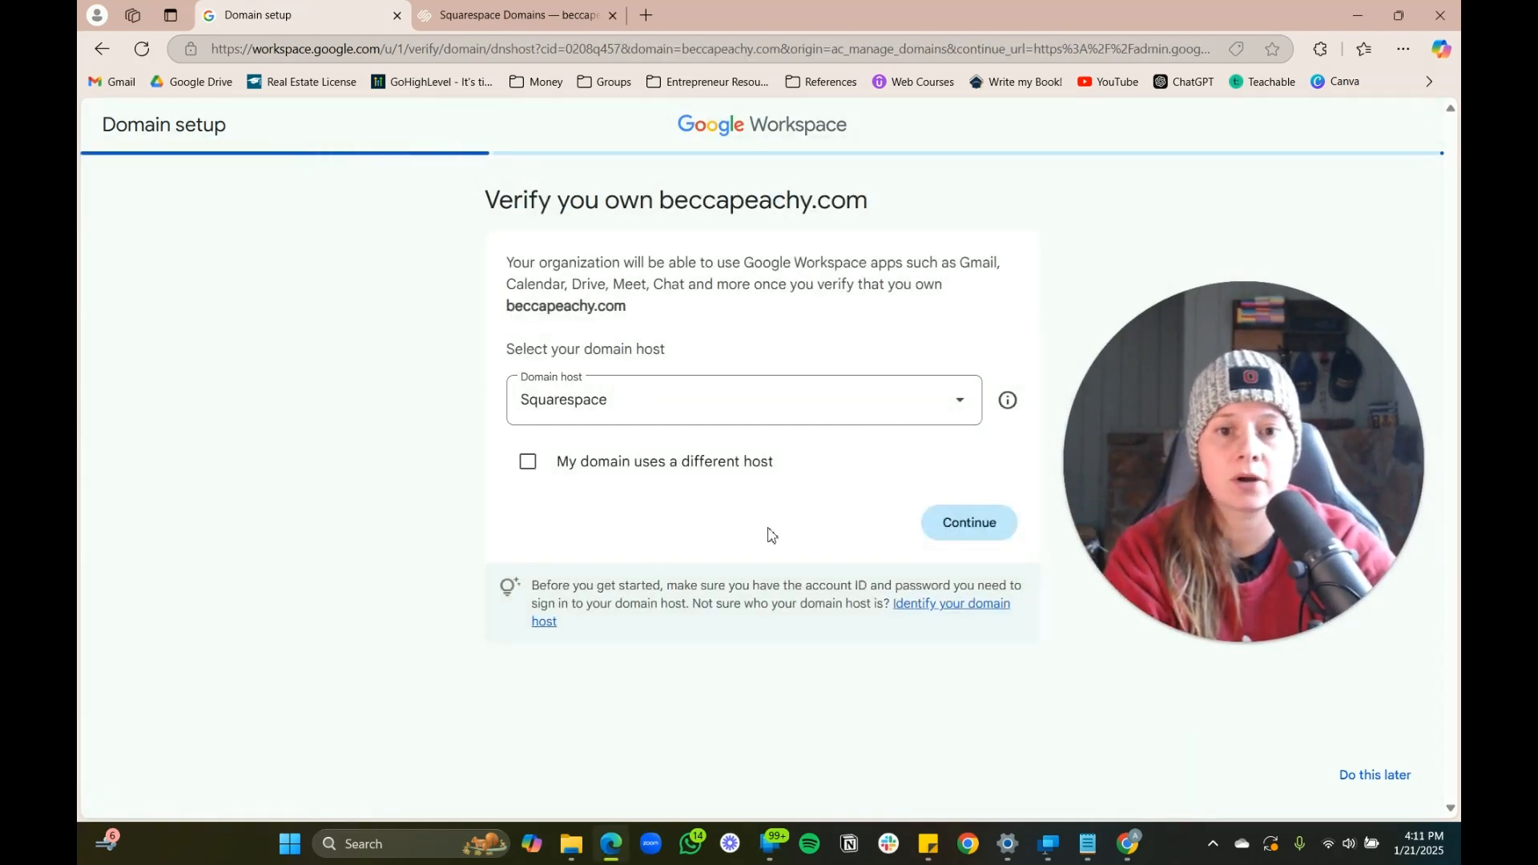
{"action": "left_click", "coordinate": [964, 522]}
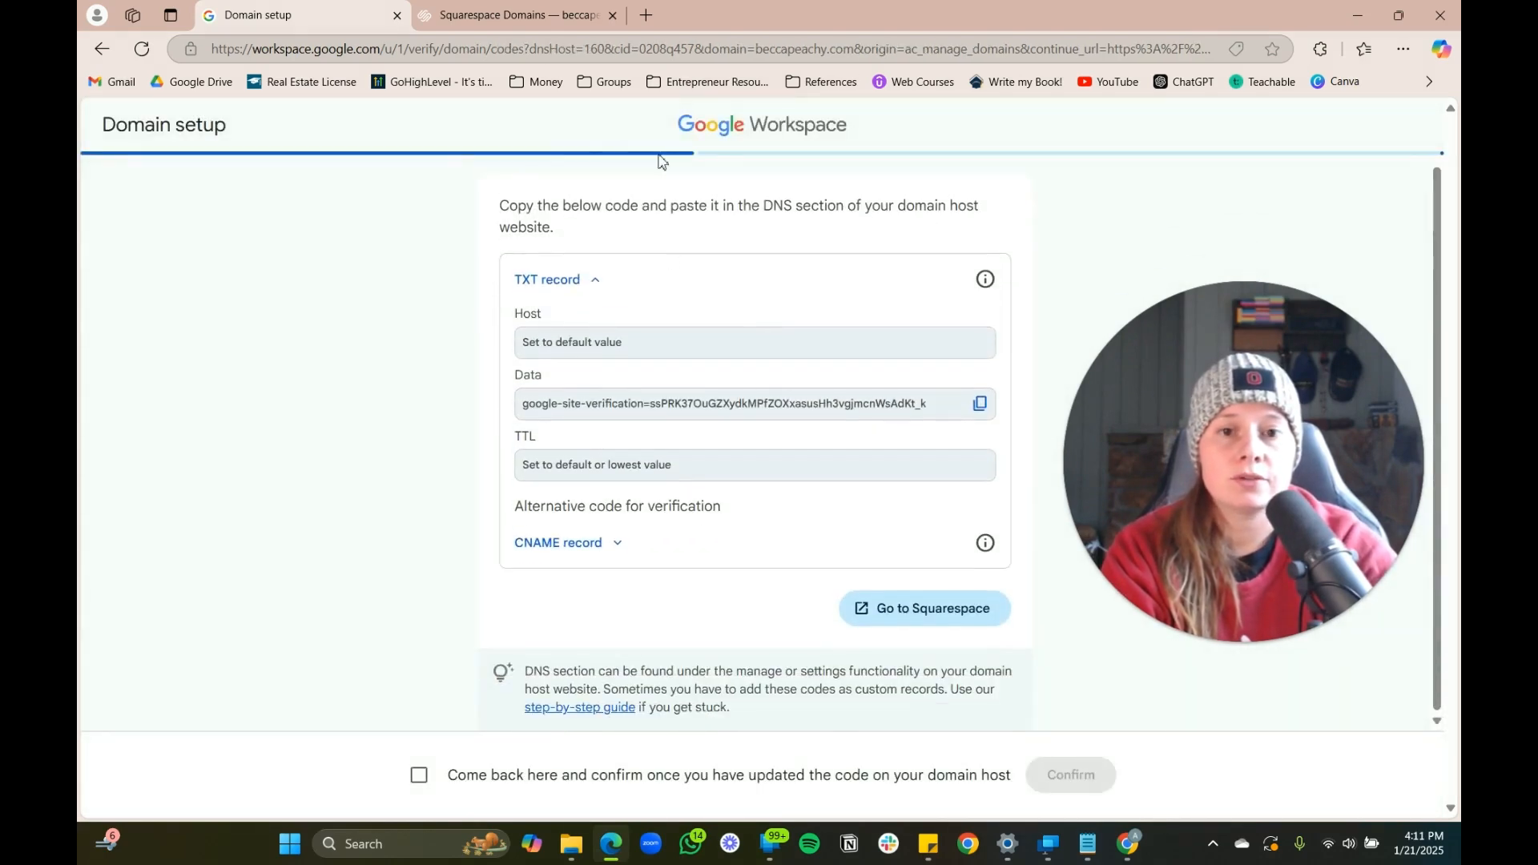
{"action": "left_click", "coordinate": [478, 17]}
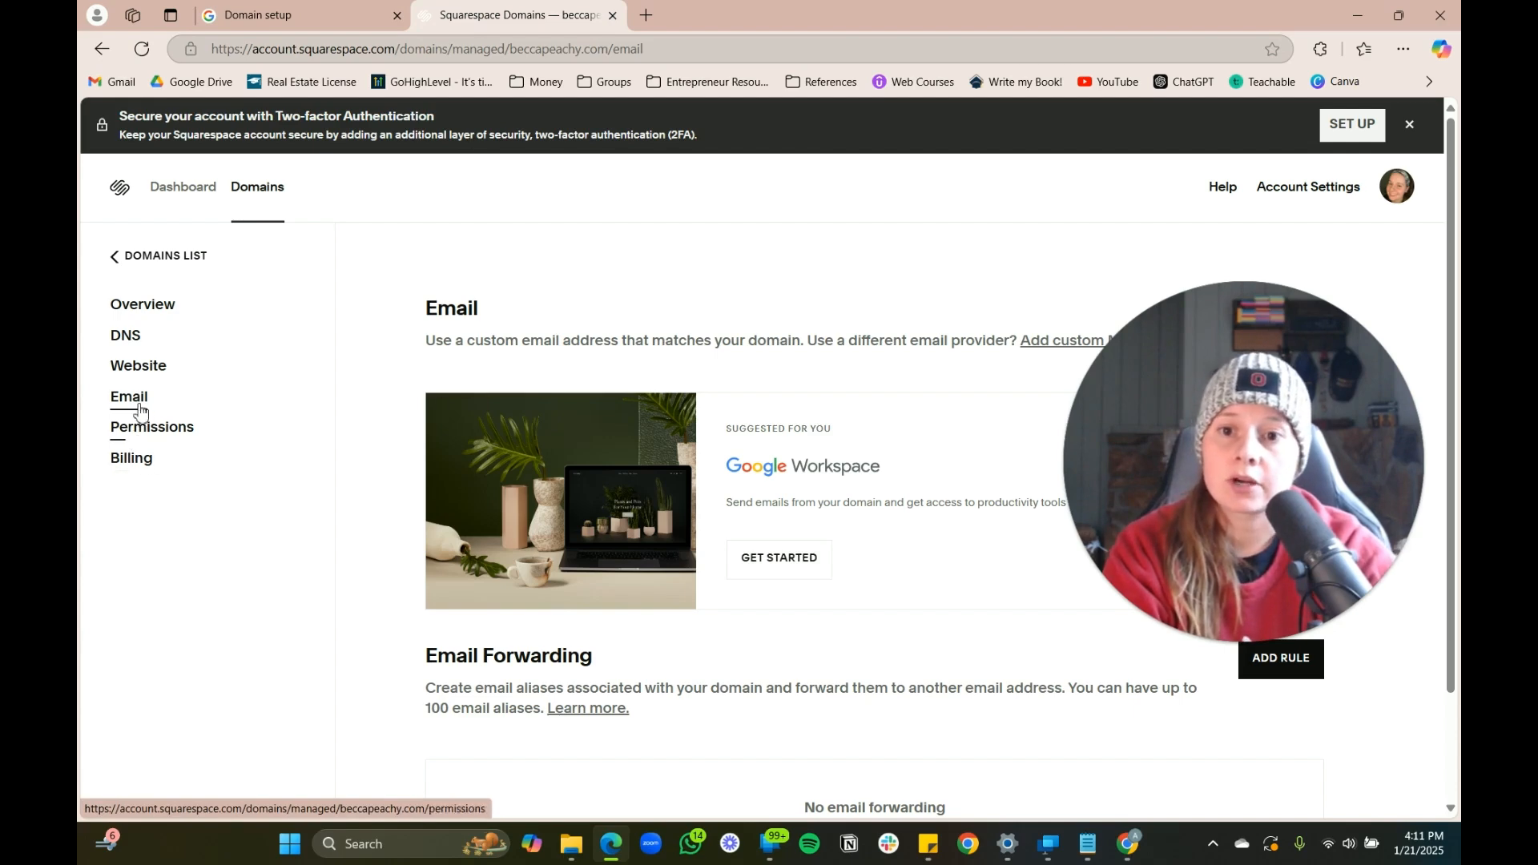
Open beccapeachy.com's DNS settings and start a custom TXT record with host @
{"action": "left_click", "coordinate": [122, 345]}
{"action": "scroll", "coordinate": [838, 422], "scroll_direction": "down", "scroll_amount": 2}
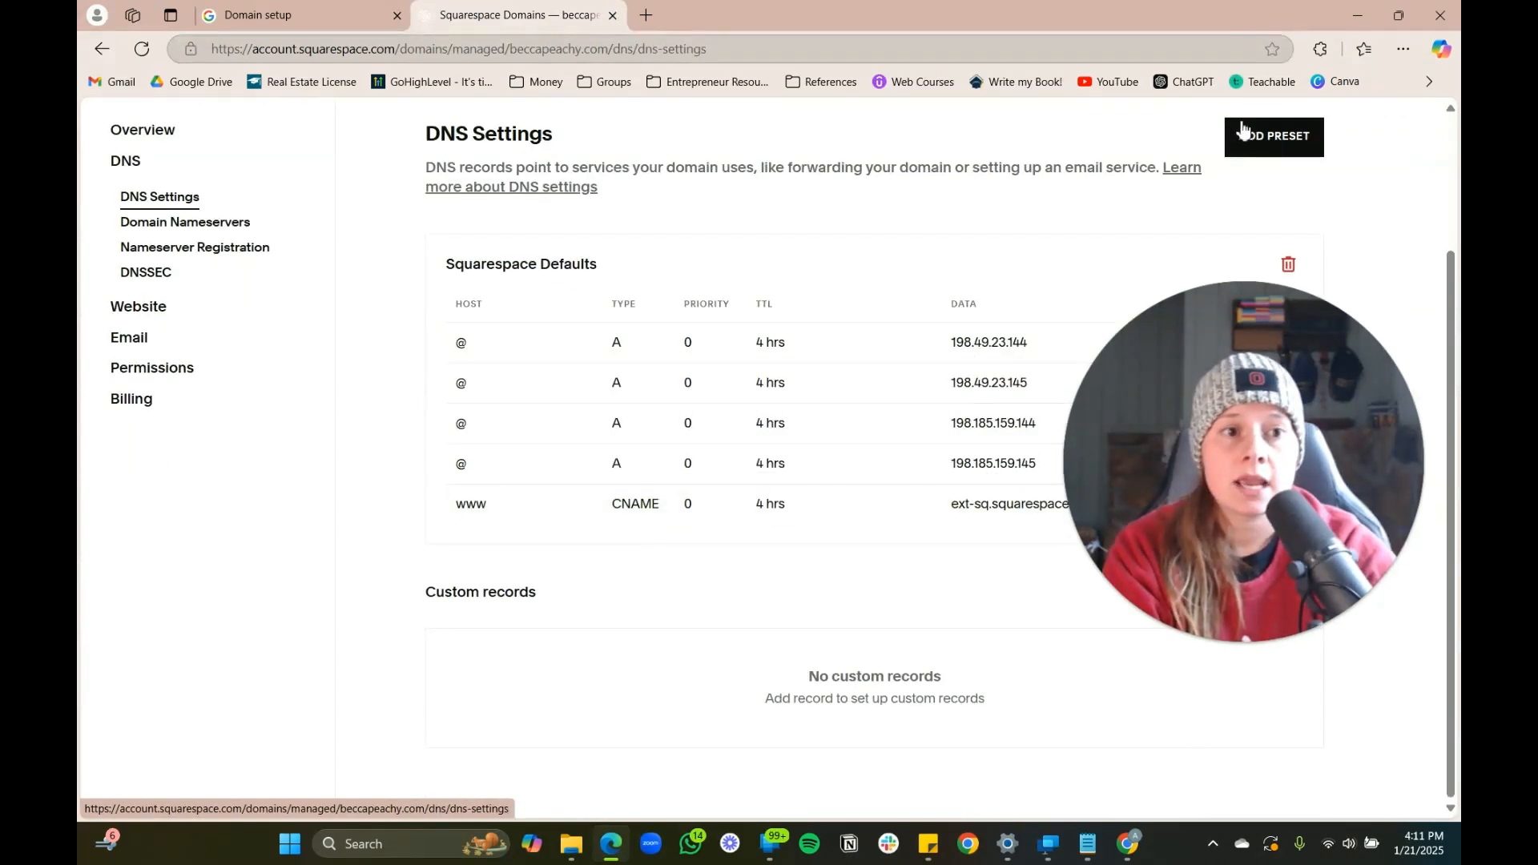
{"action": "scroll", "coordinate": [724, 536], "scroll_direction": "up", "scroll_amount": 2}
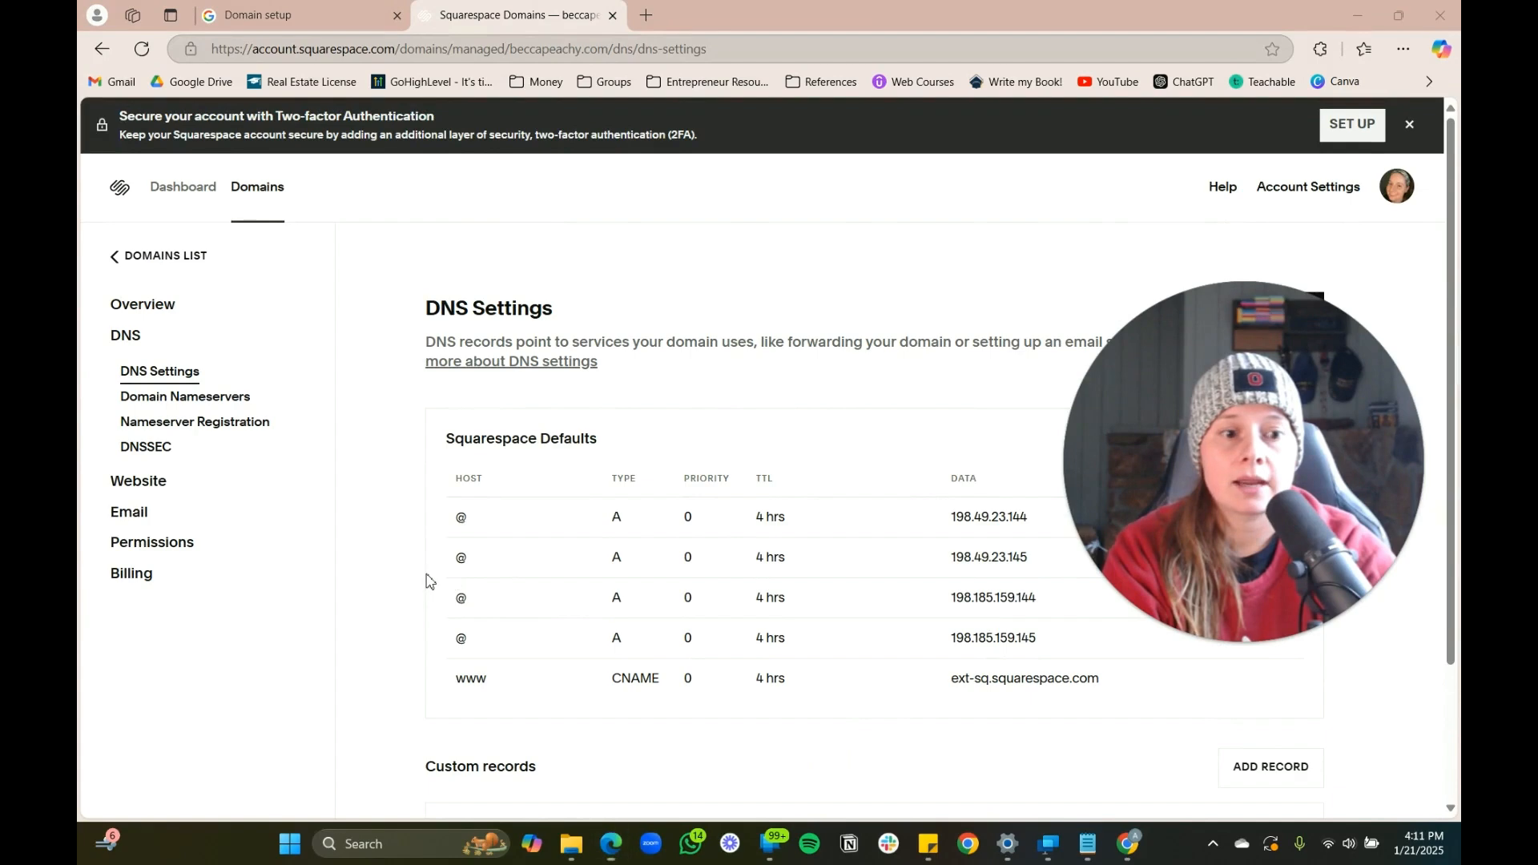
{"action": "scroll", "coordinate": [1215, 507], "scroll_direction": "down", "scroll_amount": 2}
{"action": "left_click", "coordinate": [1270, 763]}
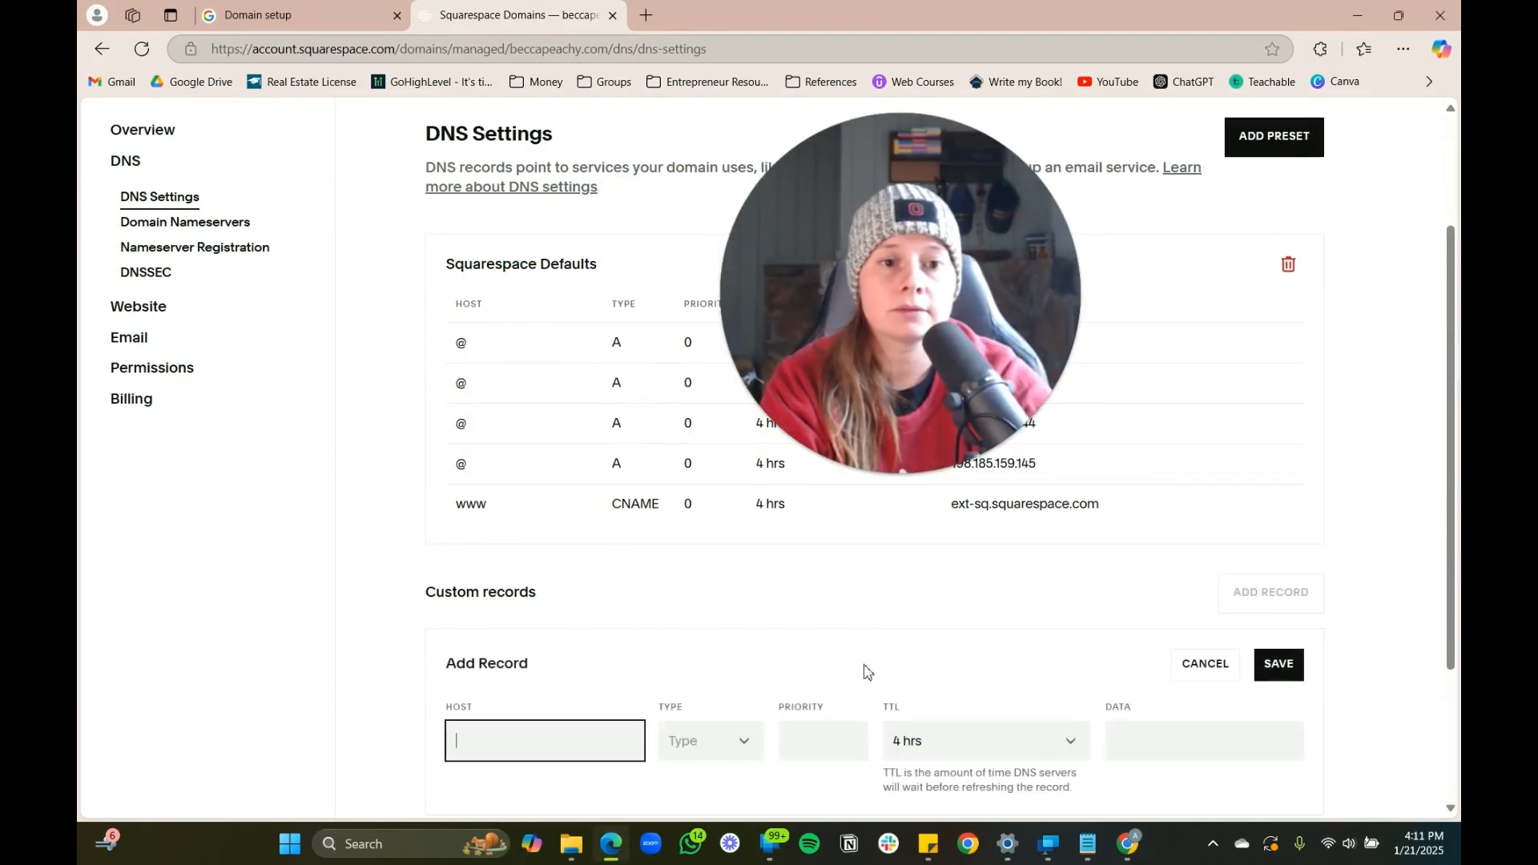
{"action": "scroll", "coordinate": [609, 587], "scroll_direction": "down", "scroll_amount": 3}
{"action": "left_click", "coordinate": [342, 22]}
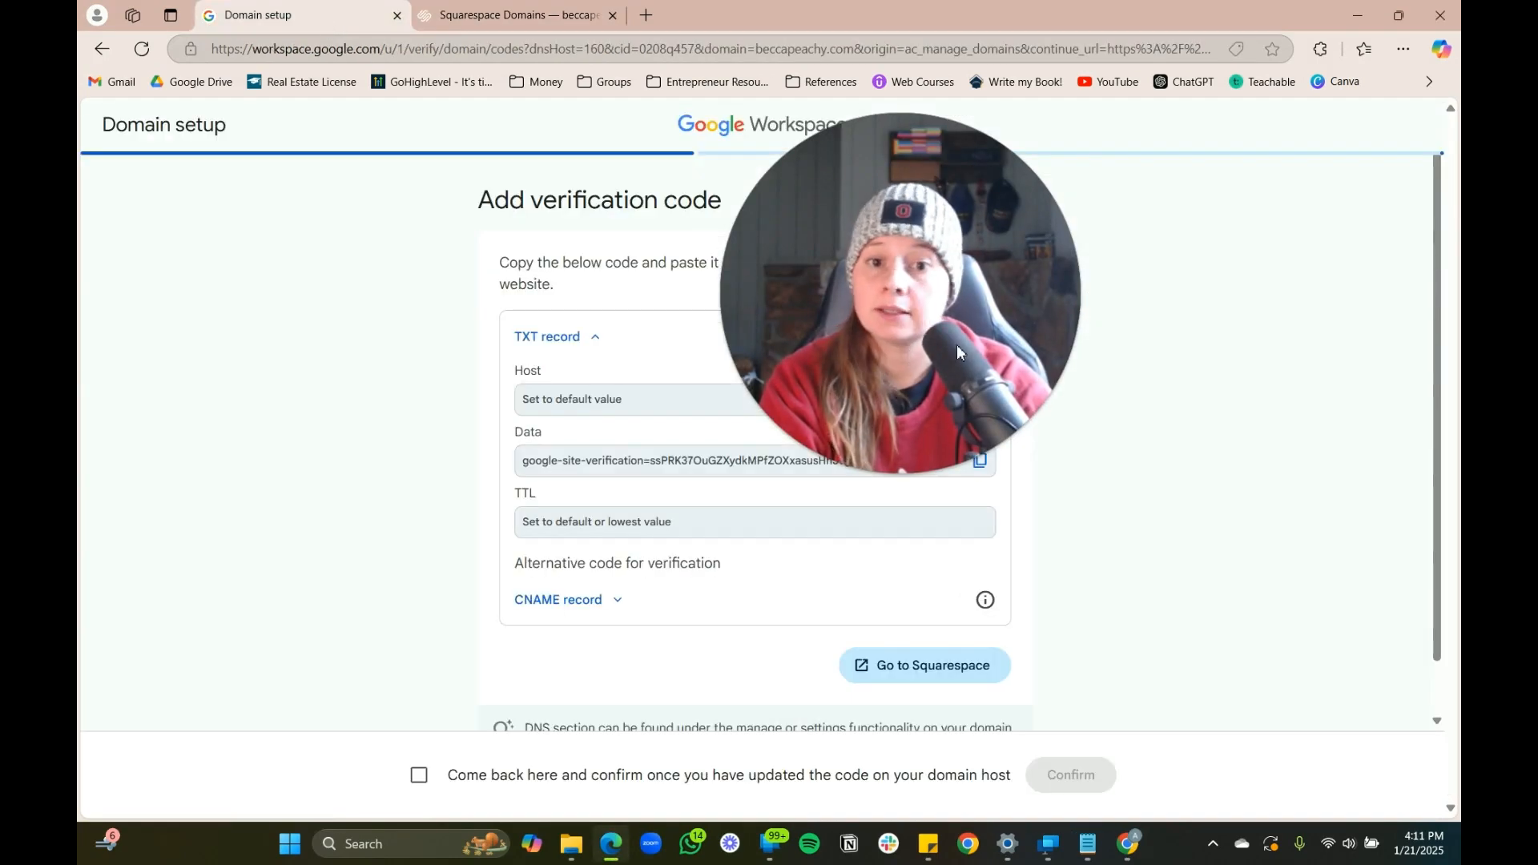
{"action": "left_click", "coordinate": [497, 16]}
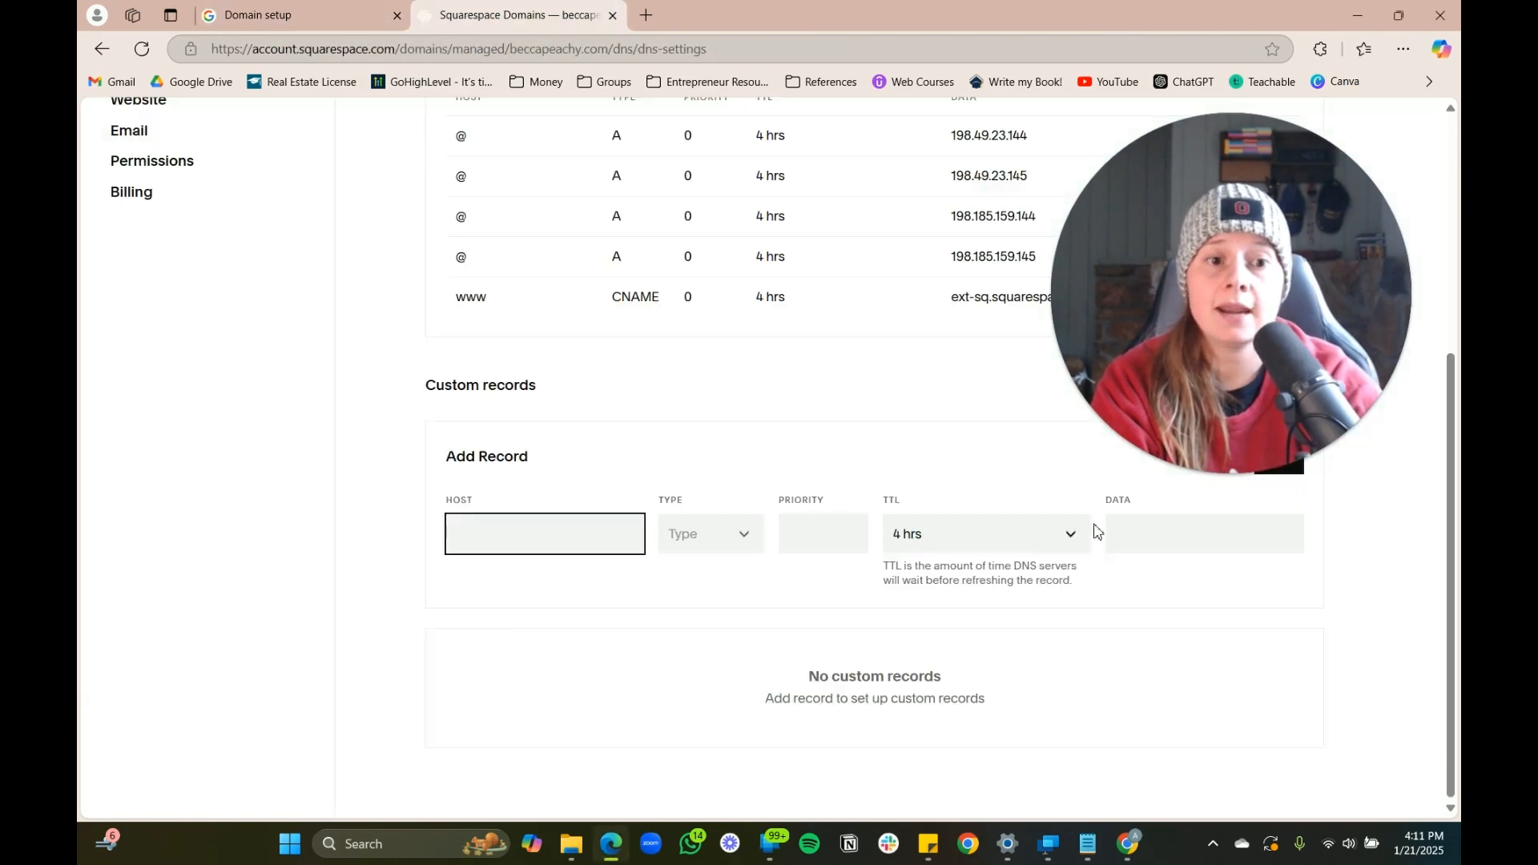
{"action": "left_click", "coordinate": [685, 548]}
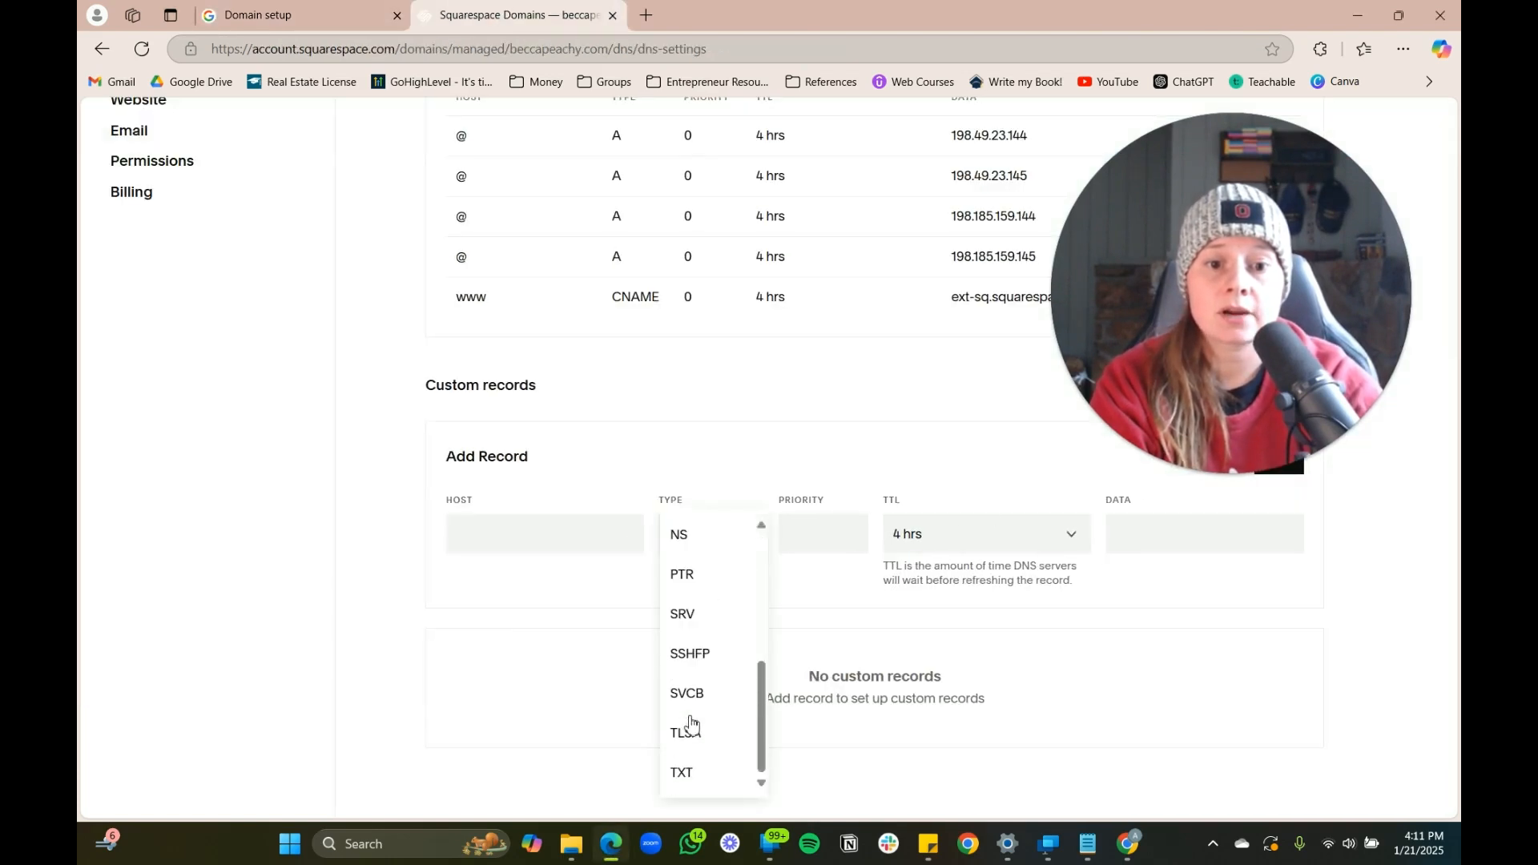
{"action": "left_click", "coordinate": [703, 782]}
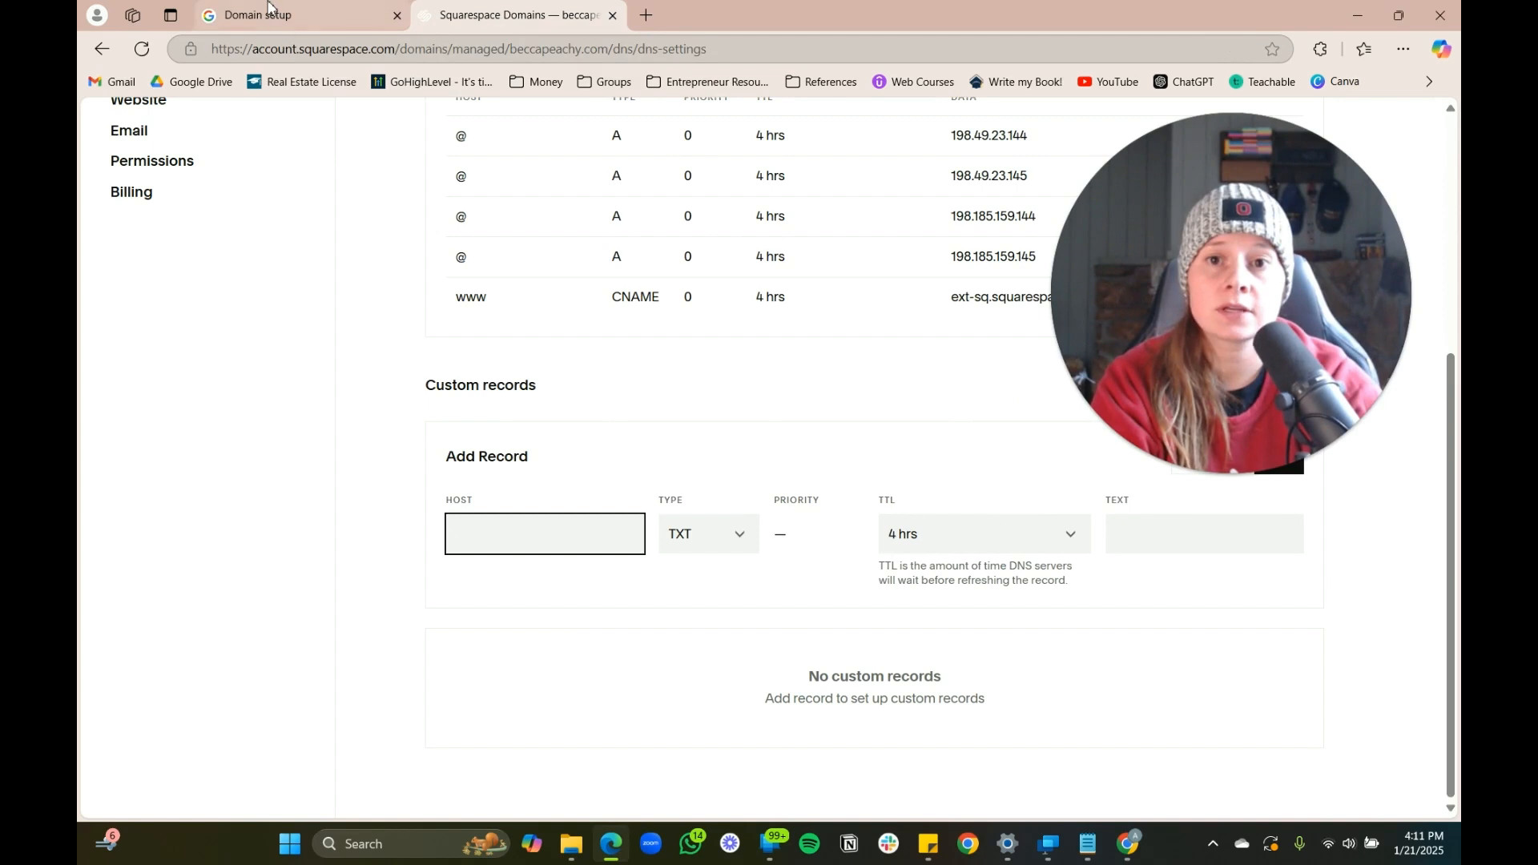
{"action": "left_click", "coordinate": [269, 8]}
{"action": "left_click", "coordinate": [547, 18]}
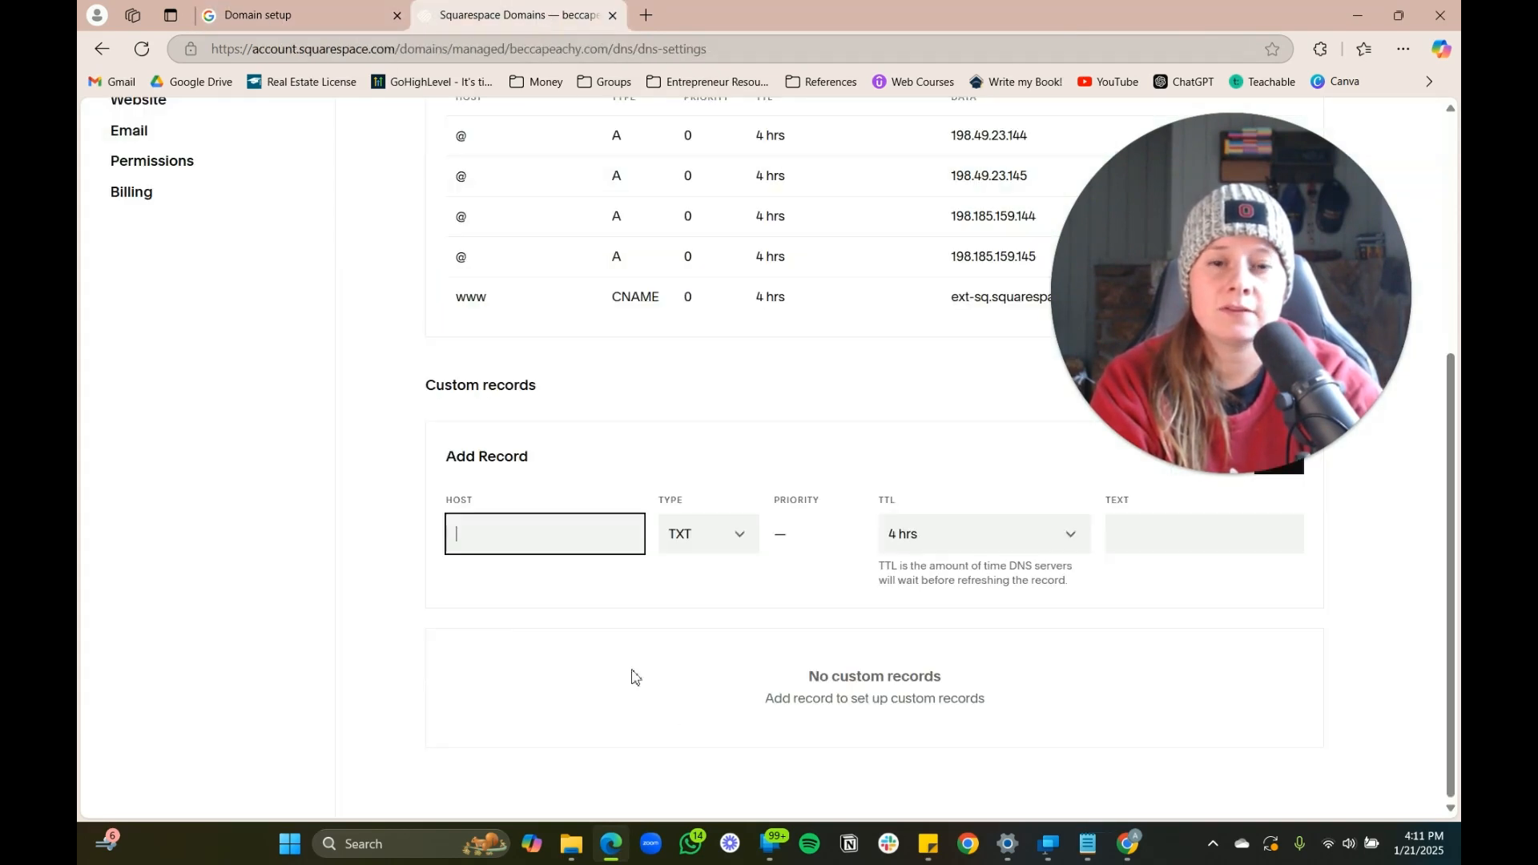
{"action": "type", "text": "@"}
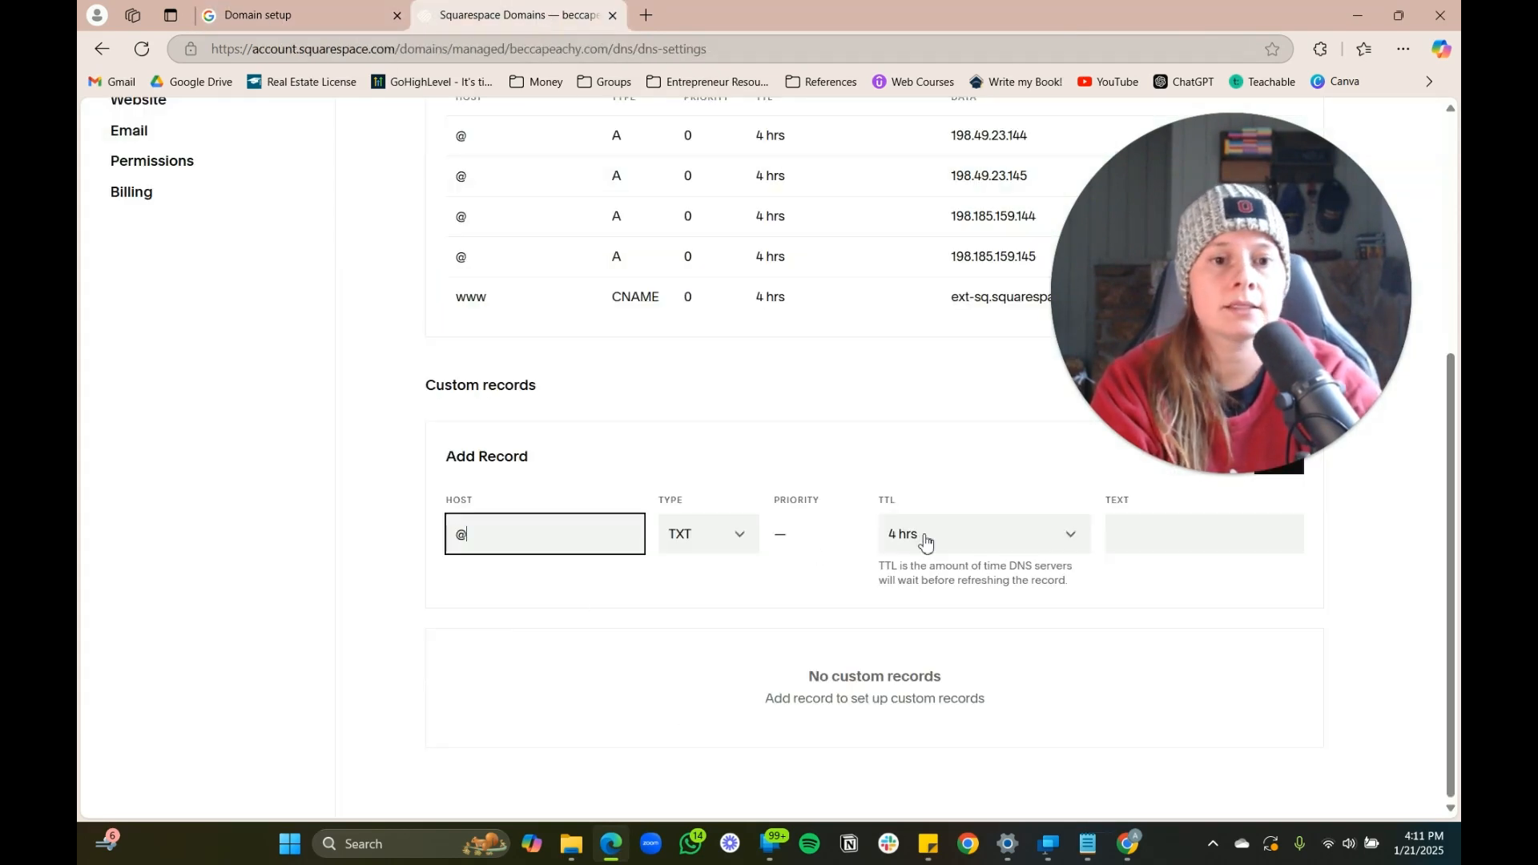
Paste Google's verification code into the TXT record, set TTL to 30 mins and save
{"action": "left_click", "coordinate": [340, 16]}
{"action": "left_click", "coordinate": [980, 461]}
{"action": "left_click", "coordinate": [512, 15]}
{"action": "left_click", "coordinate": [1142, 534]}
{"action": "key", "text": "ctrl+v"}
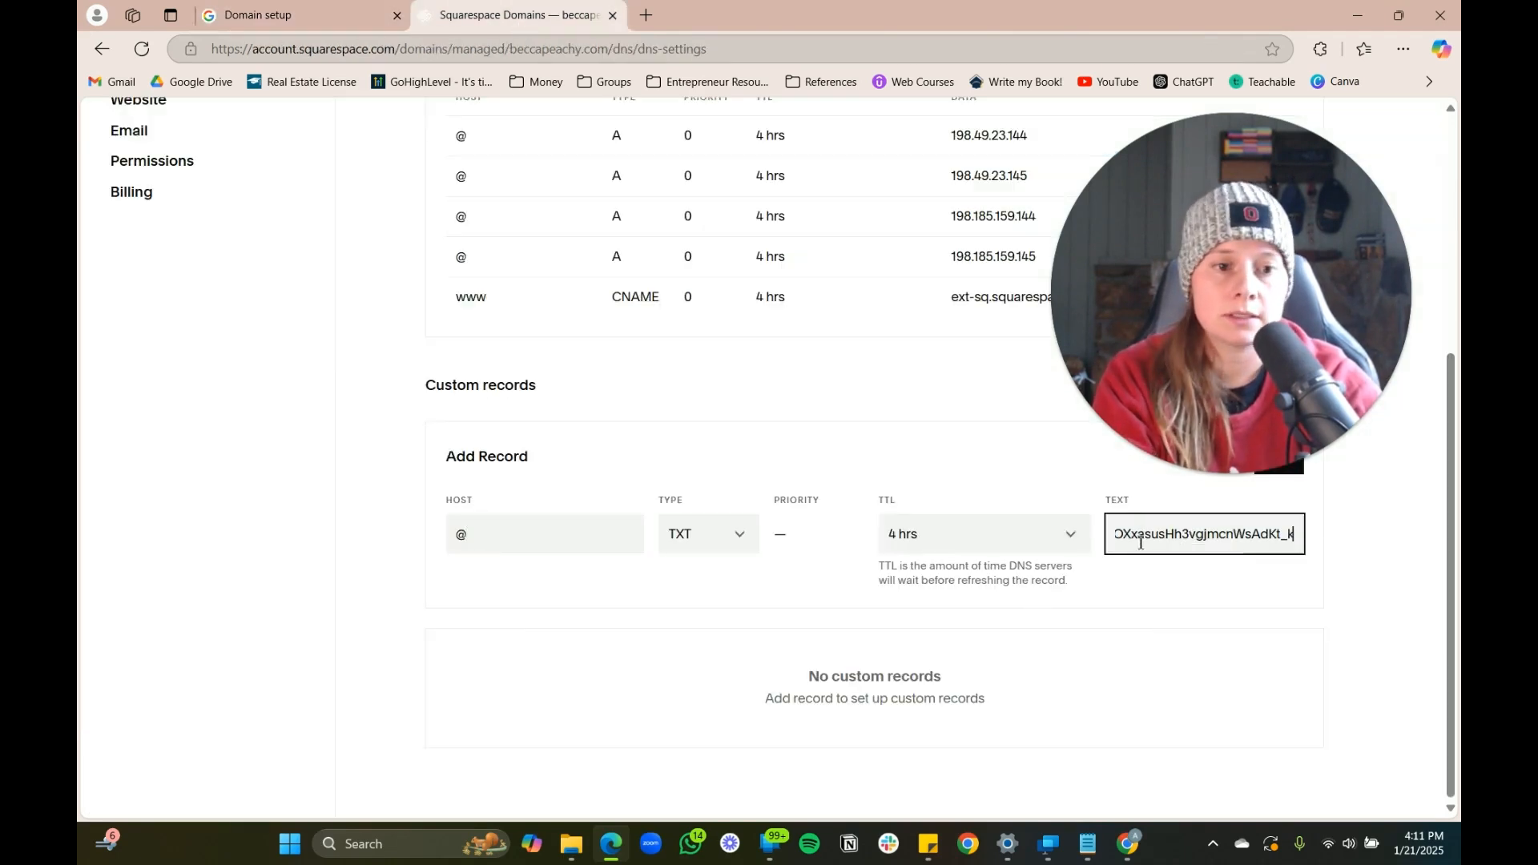
{"action": "left_click", "coordinate": [304, 14]}
{"action": "left_click", "coordinate": [490, 23]}
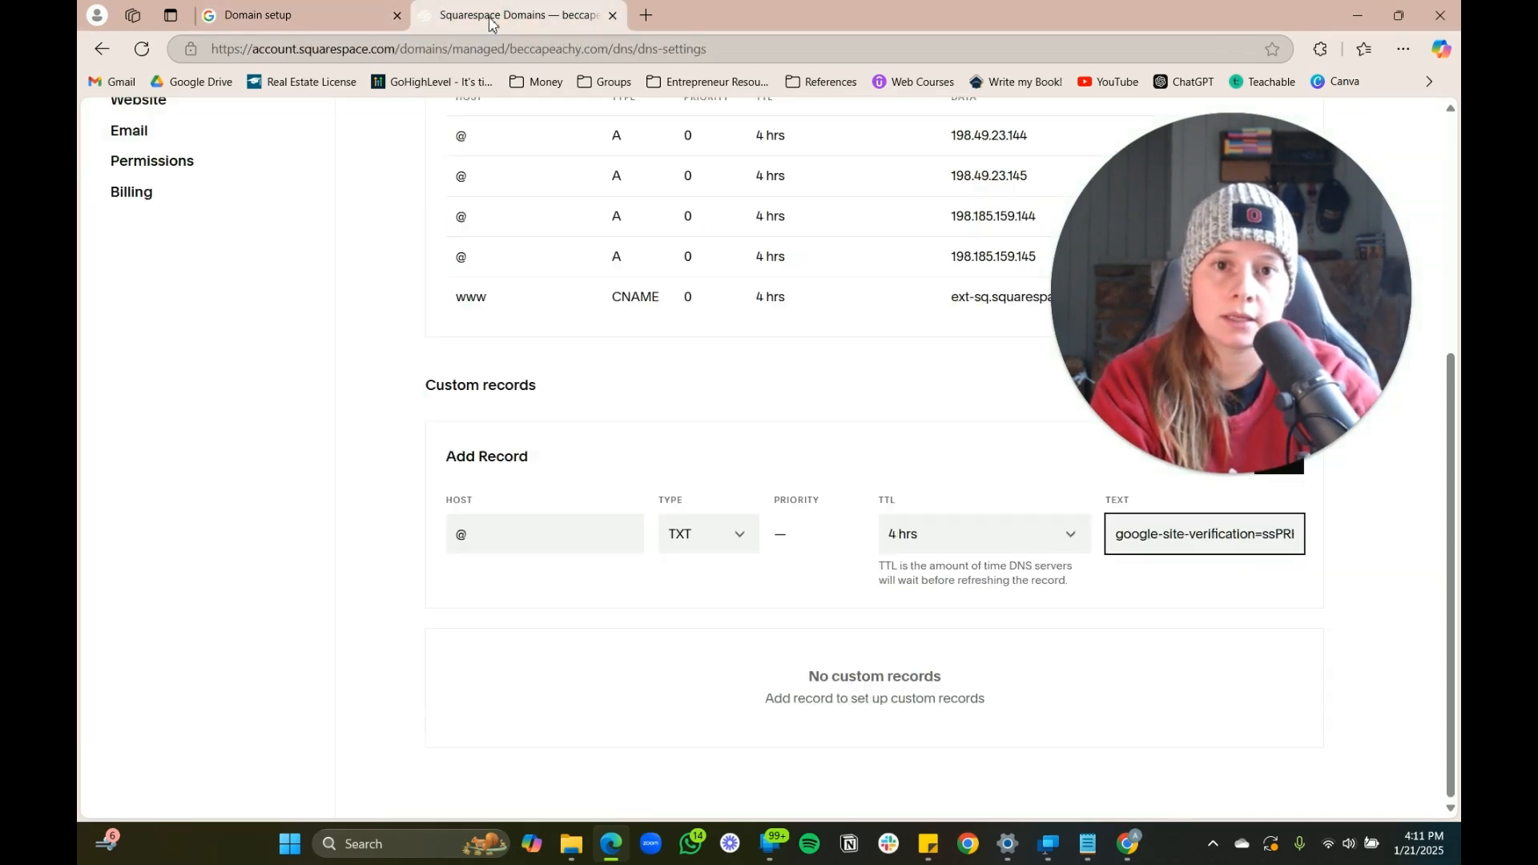
{"action": "left_click", "coordinate": [1062, 549]}
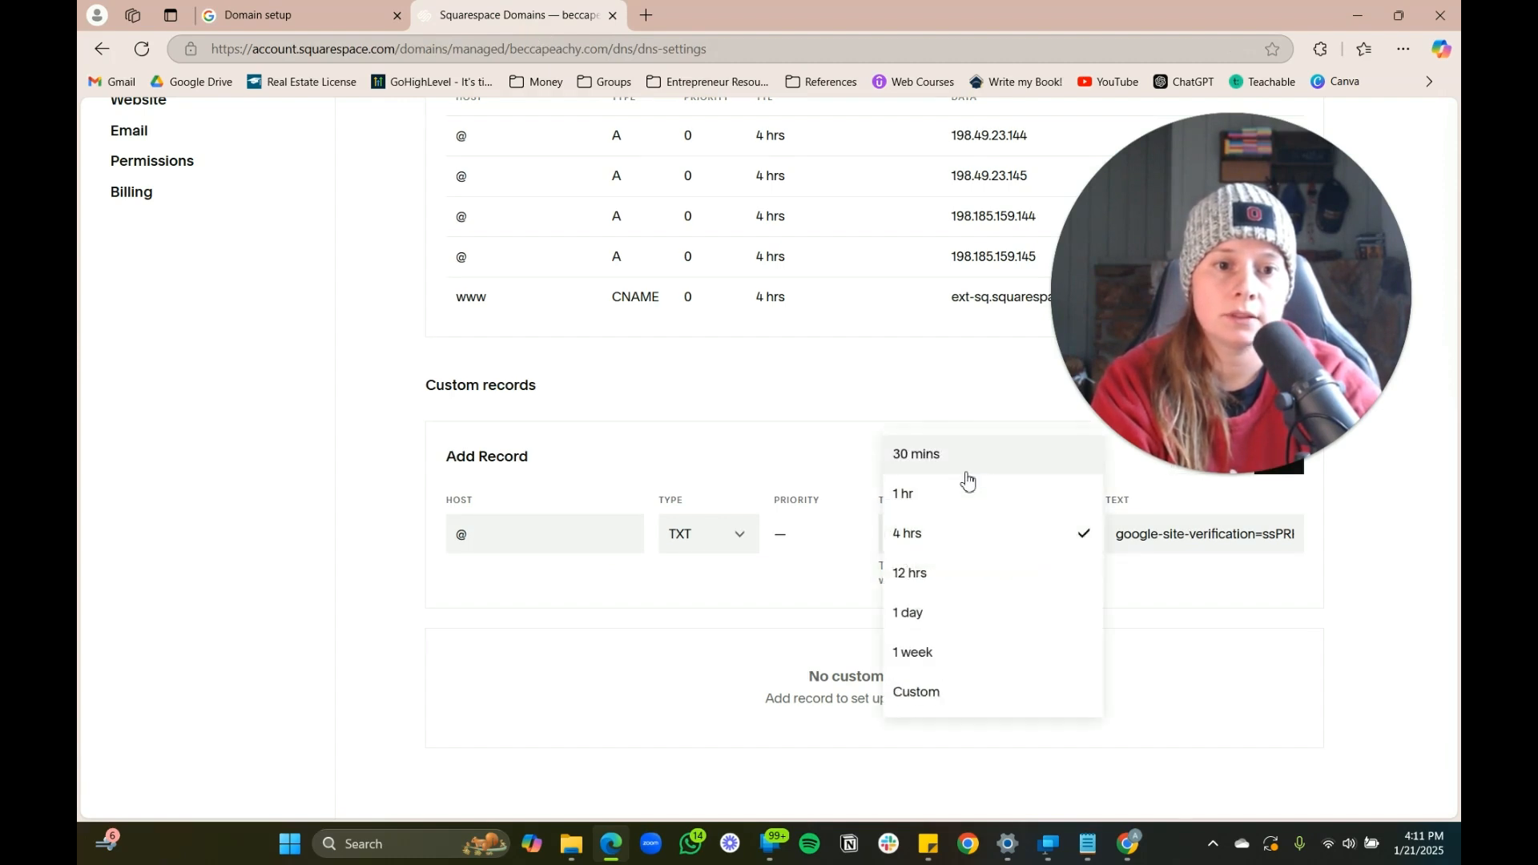
{"action": "left_click", "coordinate": [965, 466]}
{"action": "left_click", "coordinate": [1276, 455]}
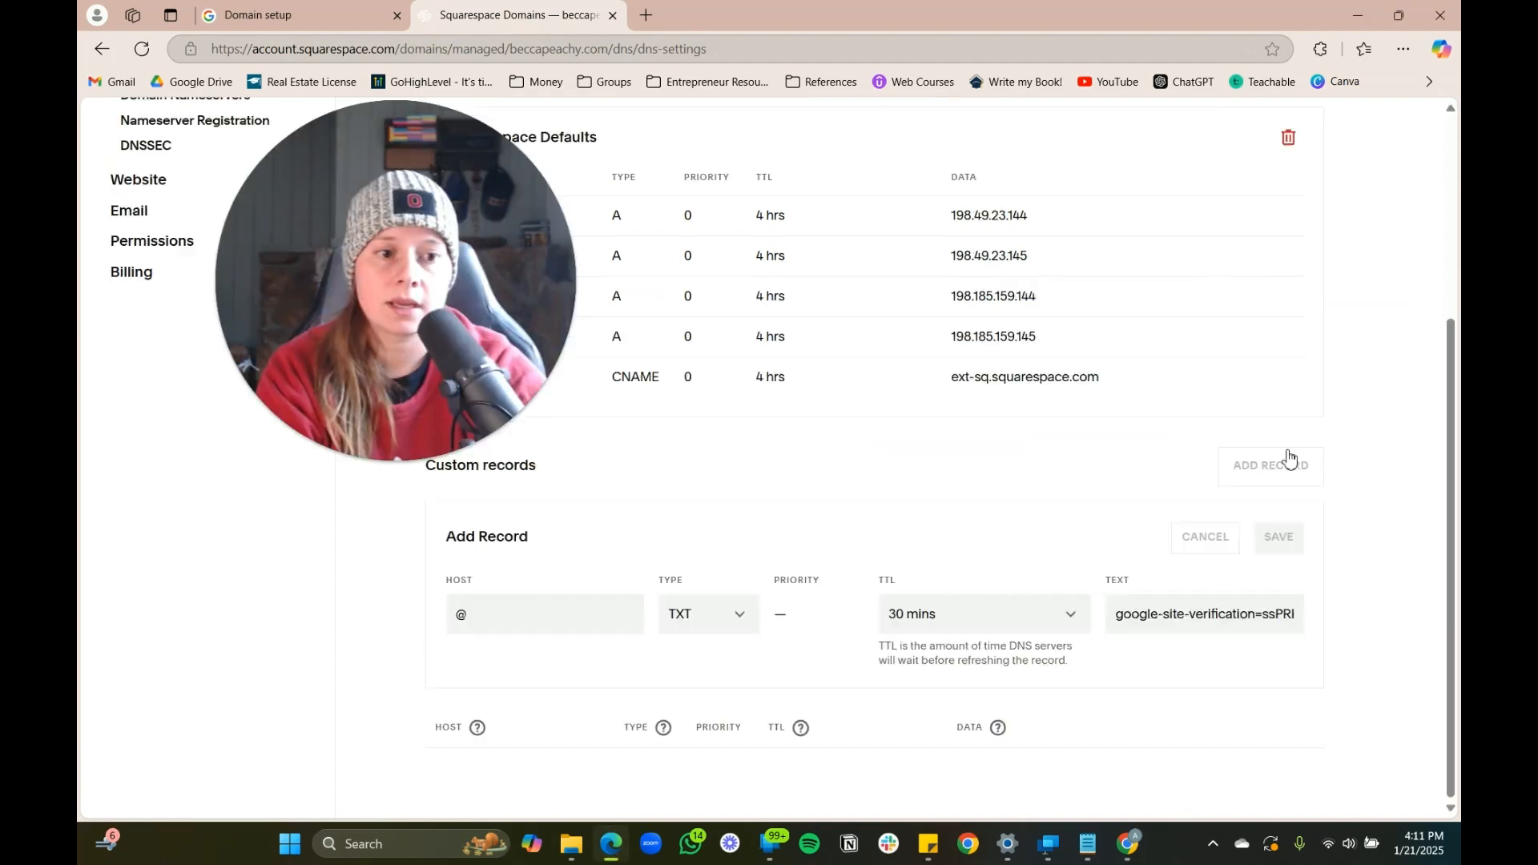
{"action": "key", "text": "ctrl+shift+Tab"}
Reveal Google's alternative CNAME verification values and start another custom Squarespace DNS record
{"action": "scroll", "coordinate": [857, 573], "scroll_direction": "down", "scroll_amount": 2}
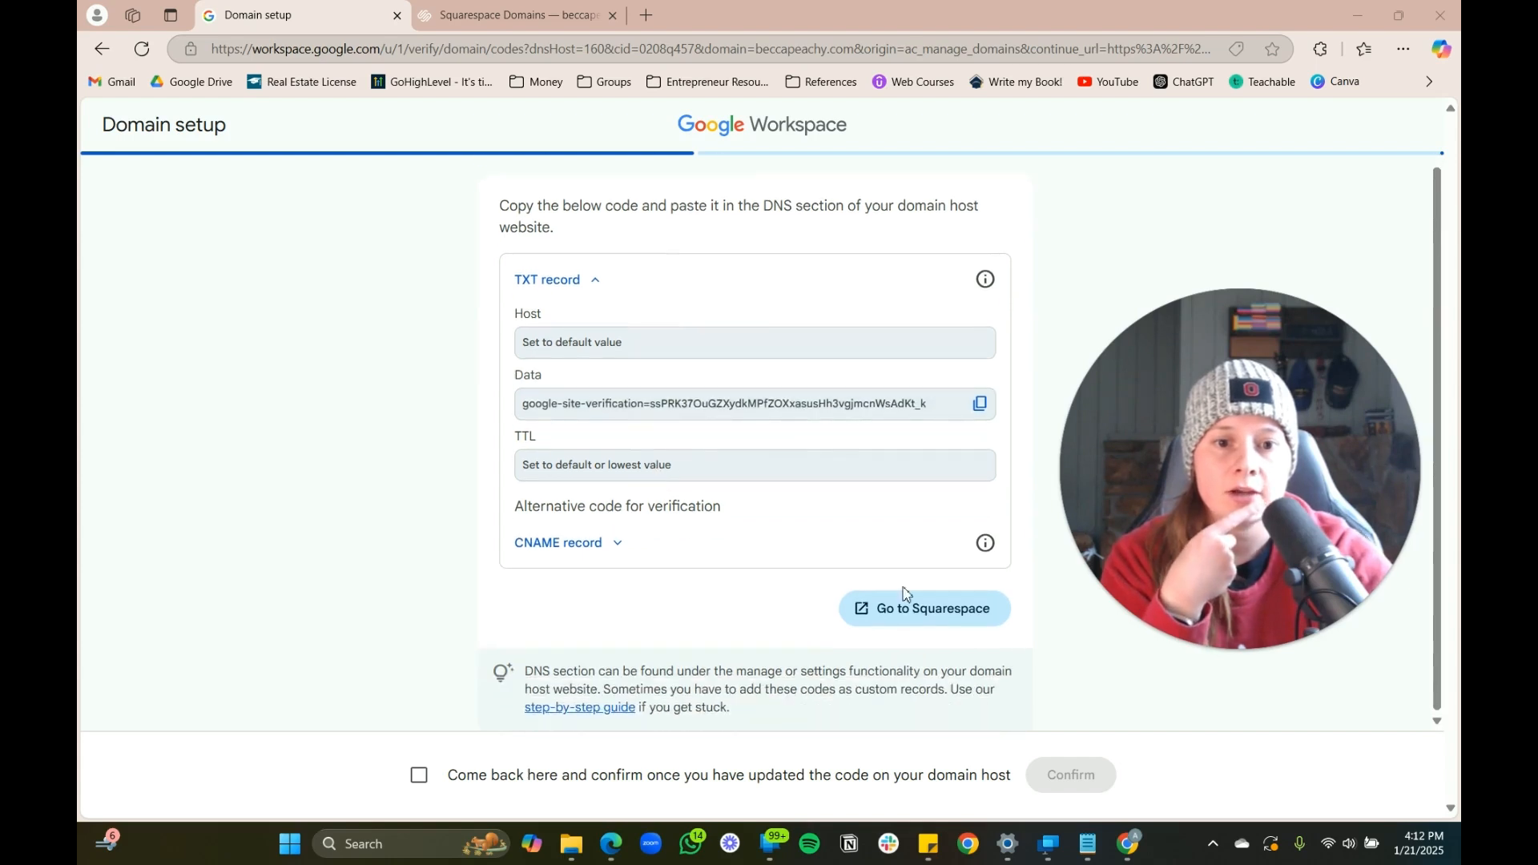
{"action": "left_click", "coordinate": [575, 545]}
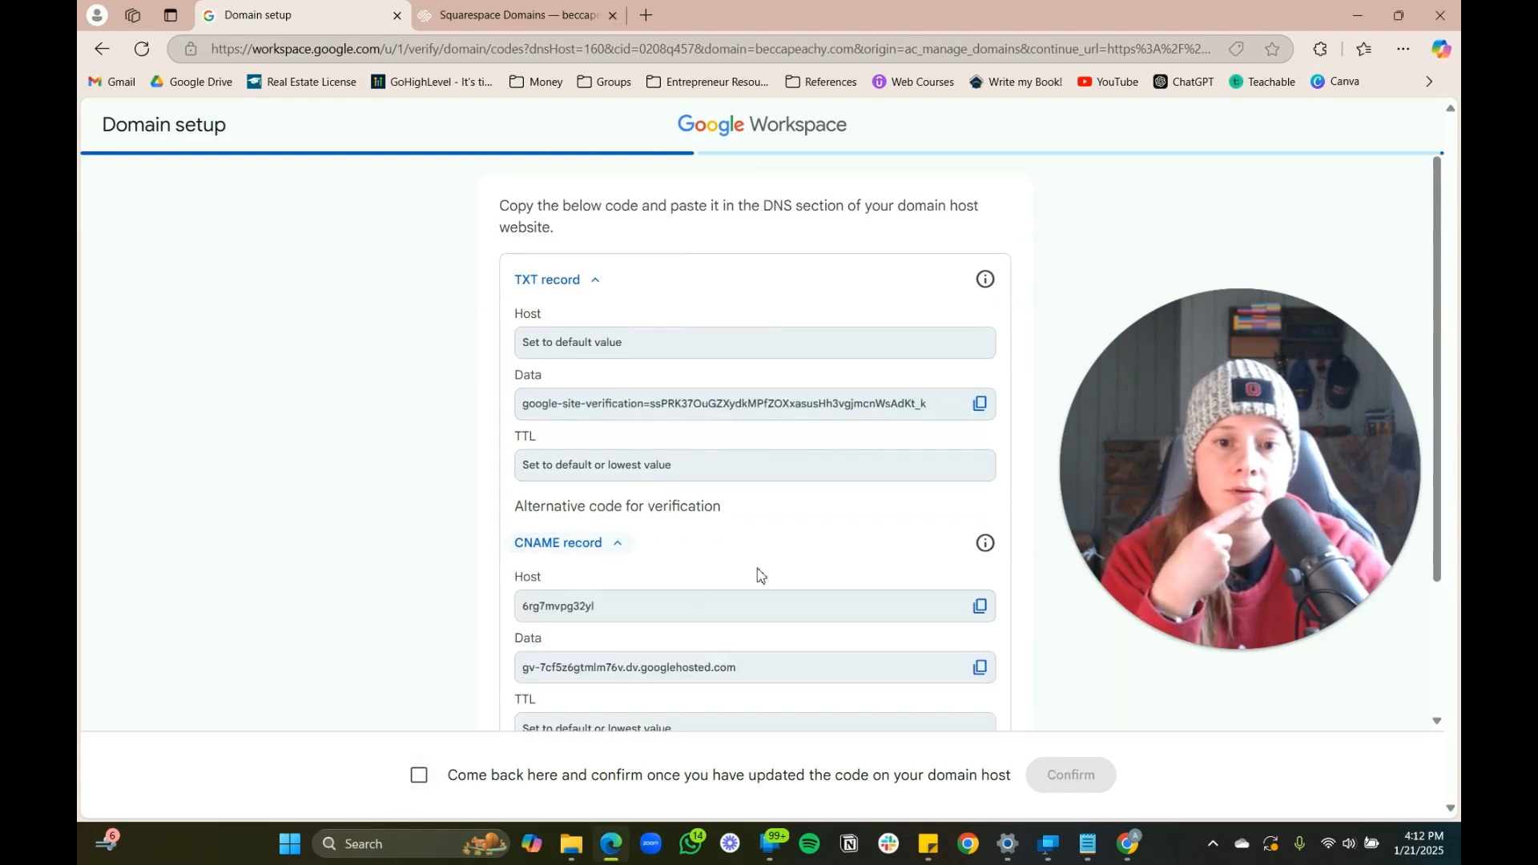
{"action": "key", "text": "ctrl+Tab"}
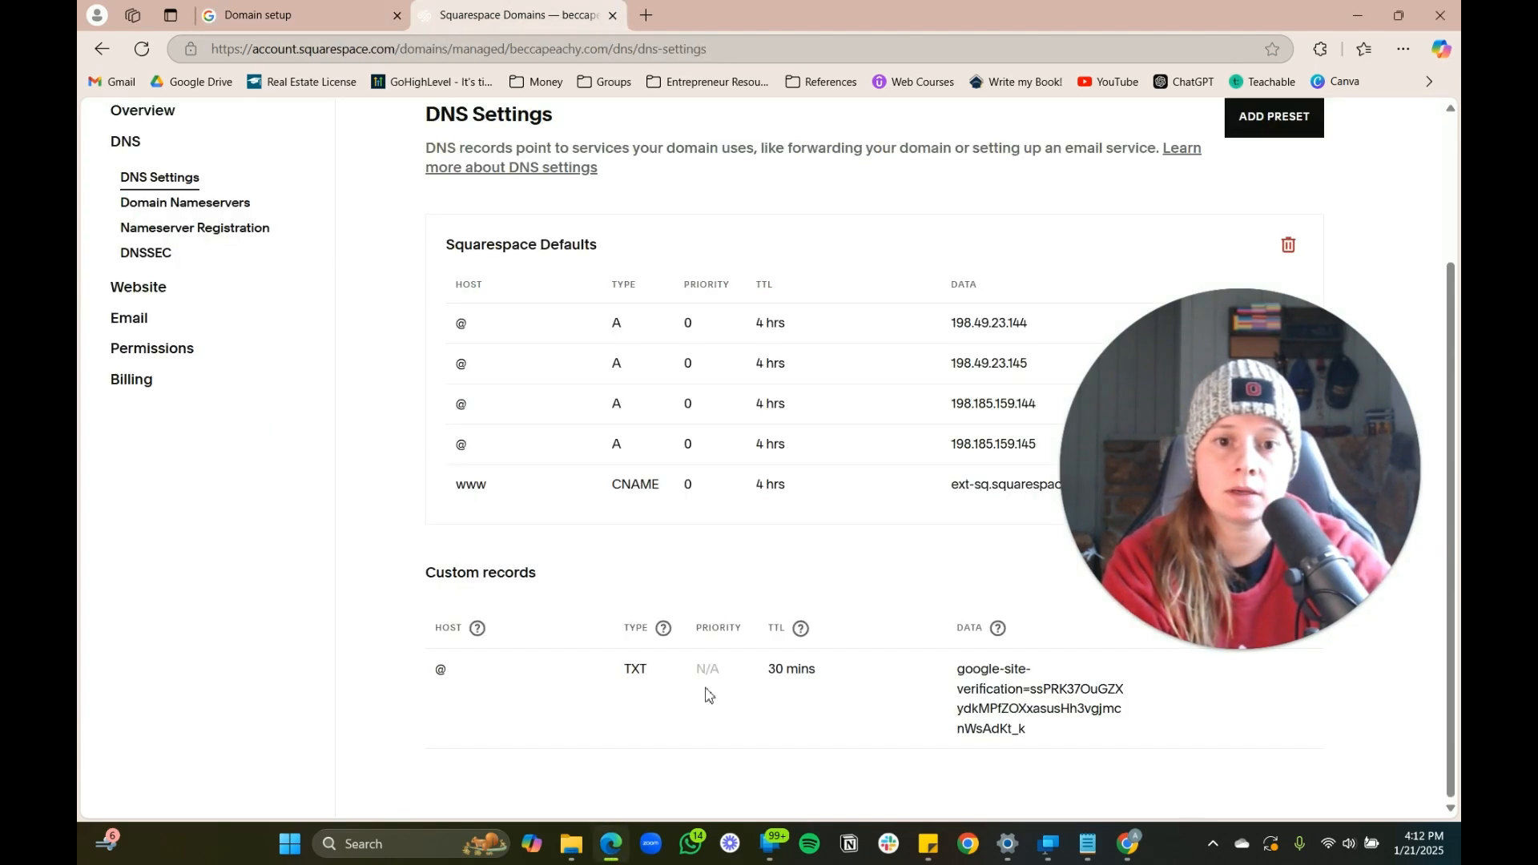
{"action": "left_click", "coordinate": [1267, 572]}
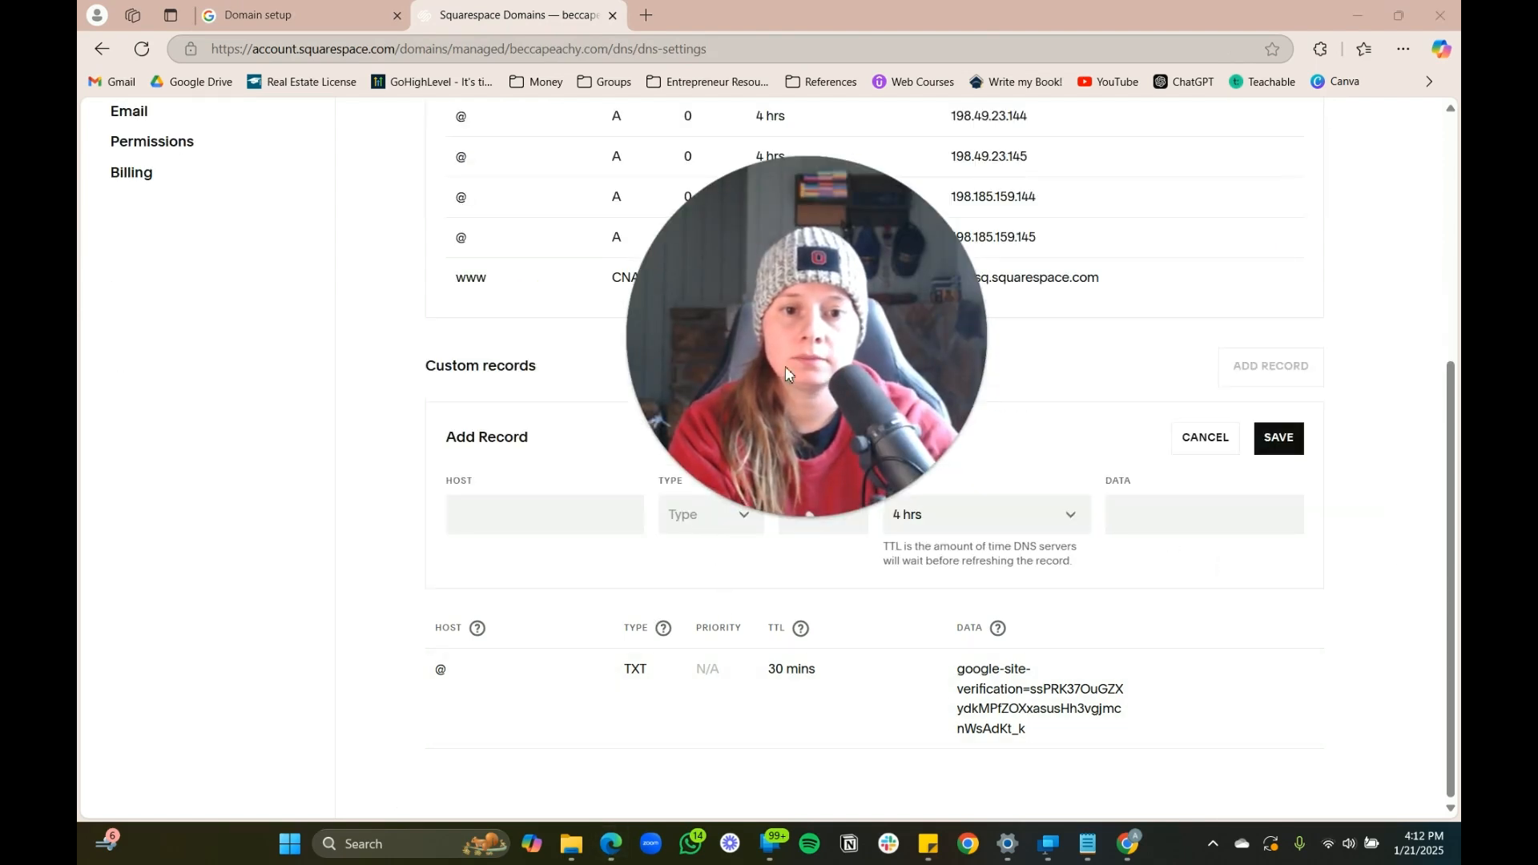
{"action": "left_click", "coordinate": [701, 516]}
Create a CNAME record using Google's host value and googlehosted.com data target
{"action": "left_click", "coordinate": [703, 676]}
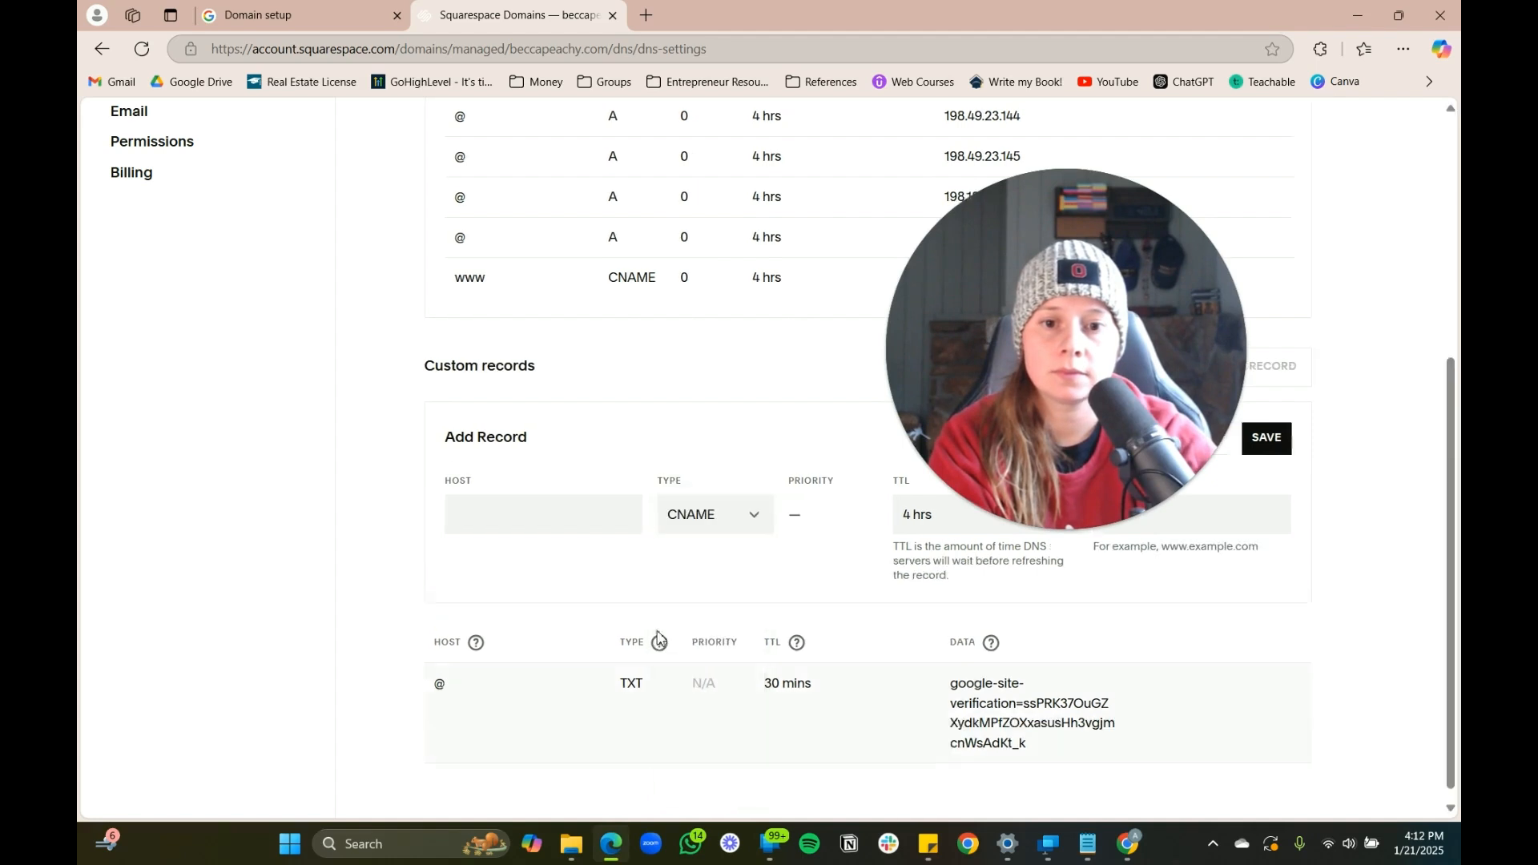
{"action": "left_click", "coordinate": [515, 517]}
{"action": "left_click", "coordinate": [294, 16]}
{"action": "left_click_drag", "start_coordinate": [402, 426], "coordinate": [1248, 339]}
{"action": "left_click", "coordinate": [516, 15]}
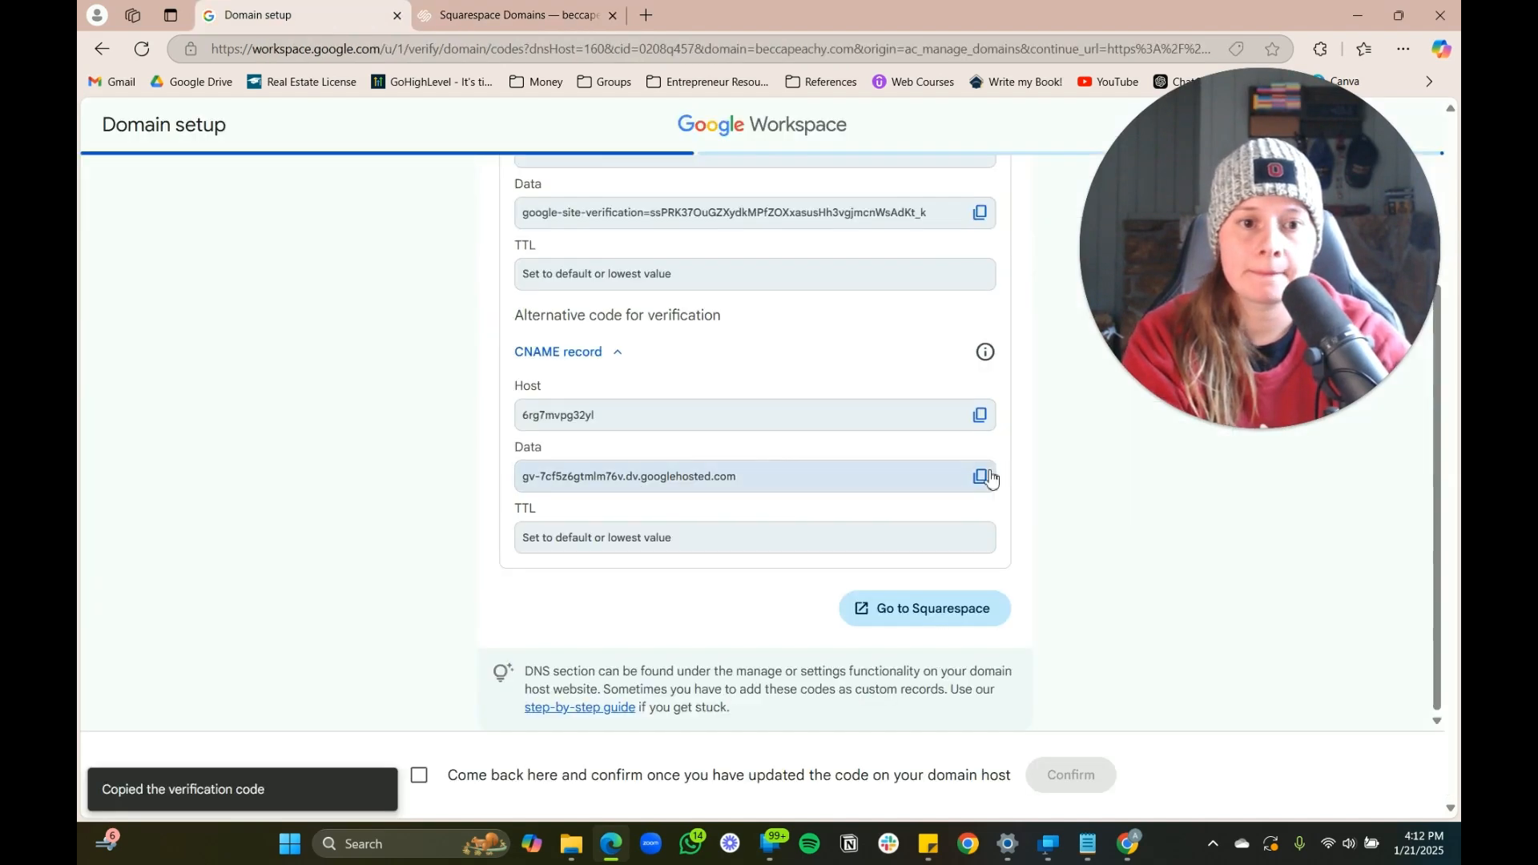
{"action": "left_click", "coordinate": [985, 477]}
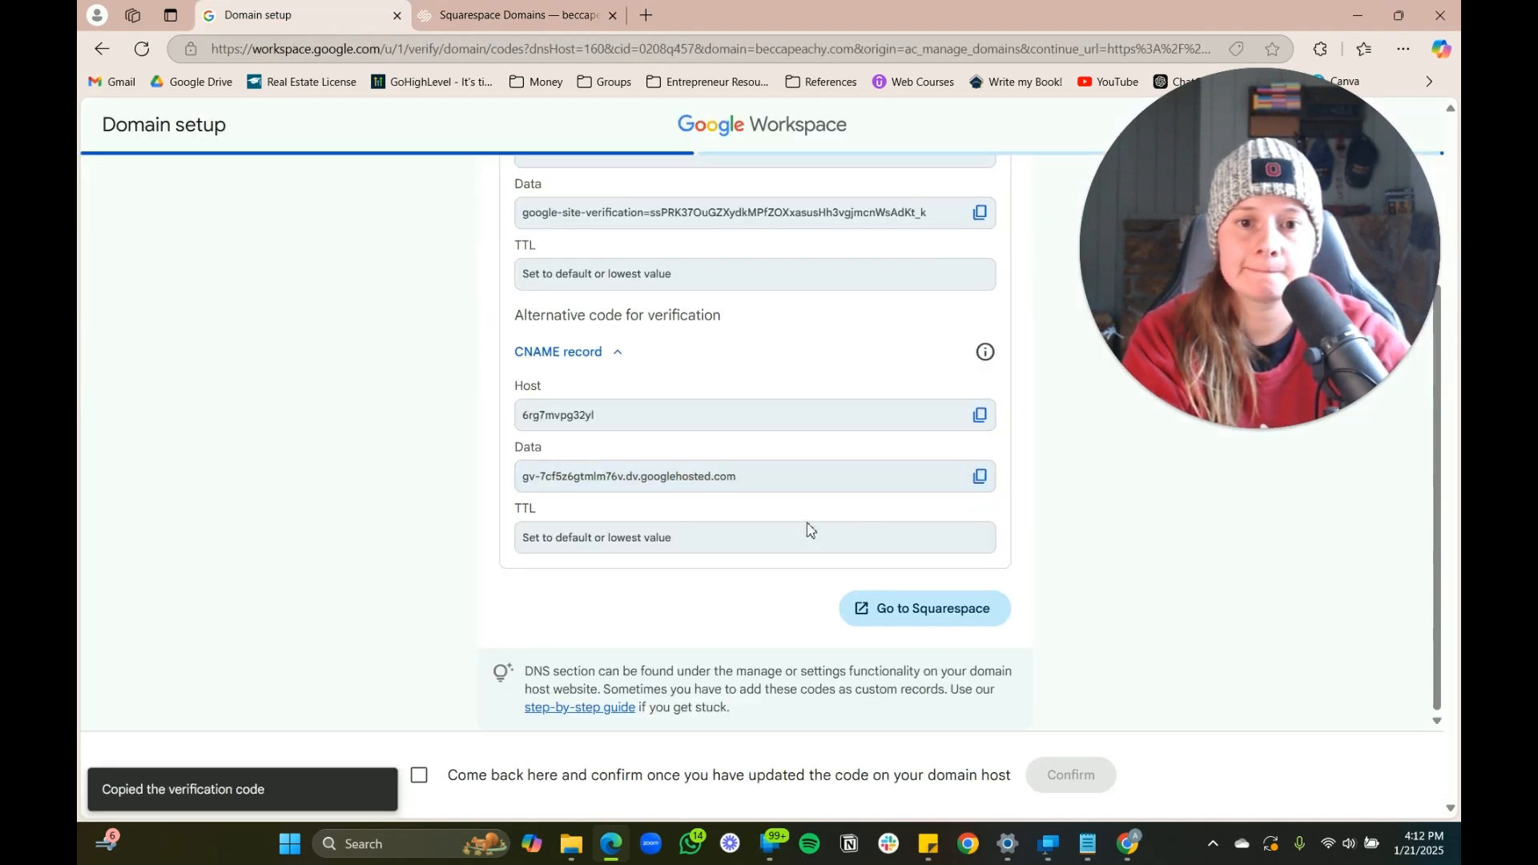
{"action": "left_click", "coordinate": [516, 15]}
{"action": "left_click", "coordinate": [1153, 522]}
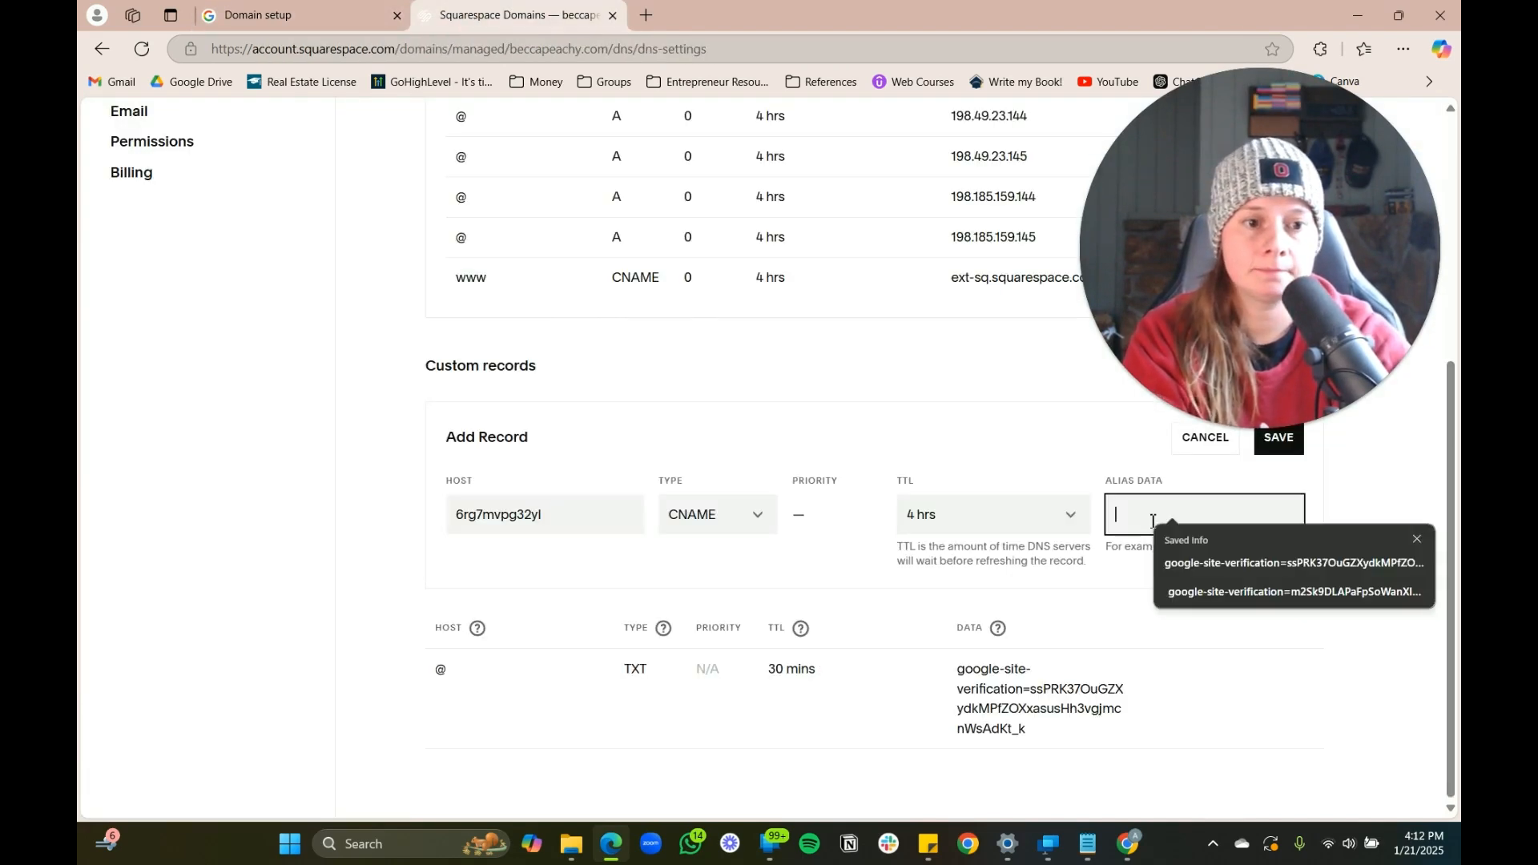
{"action": "key", "text": "ctrl+v"}
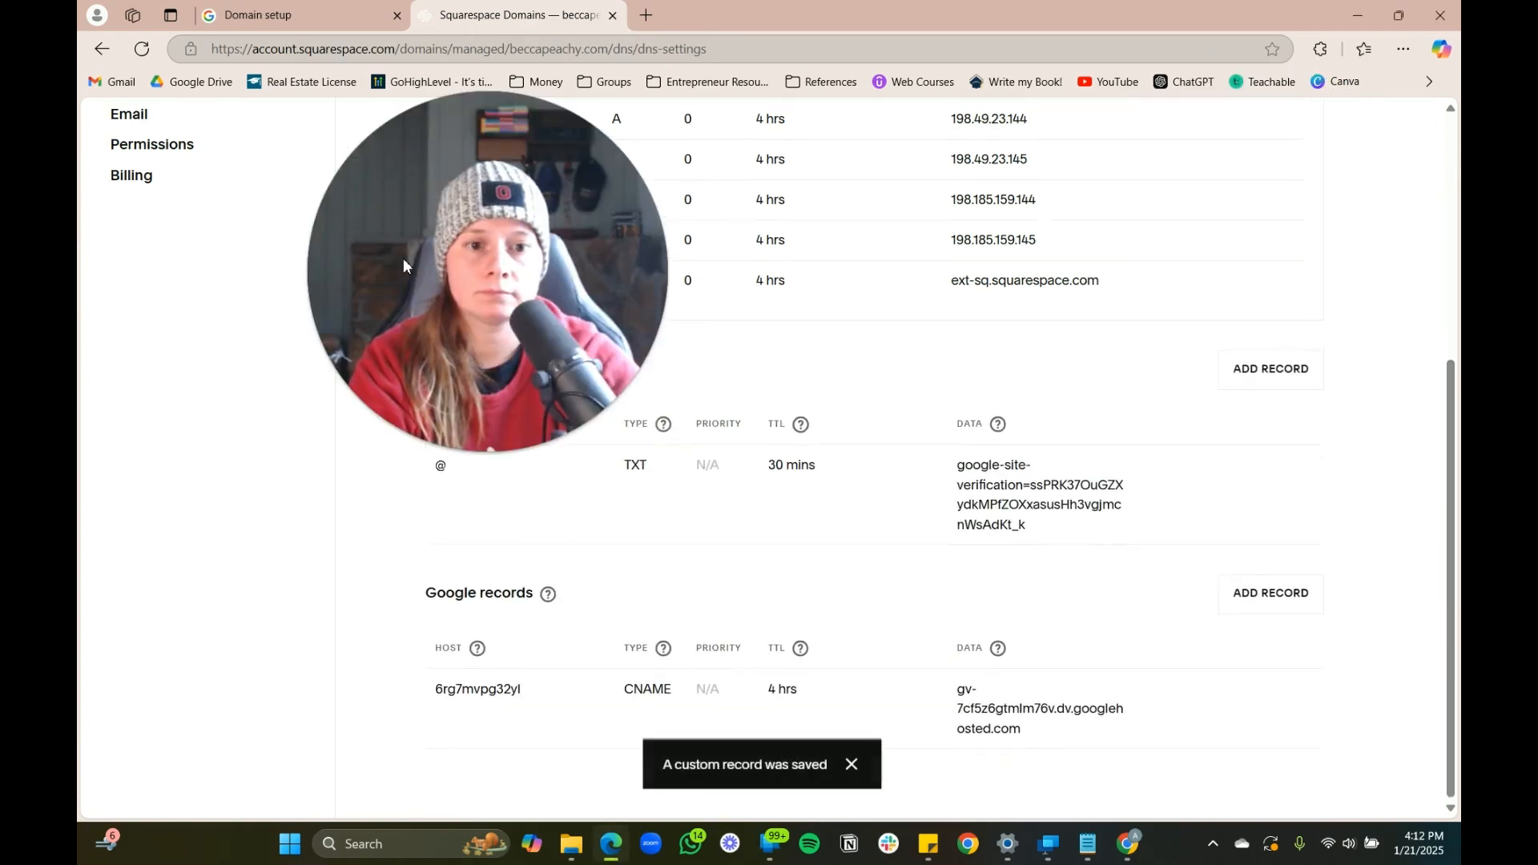
{"action": "left_click_drag", "start_coordinate": [403, 258], "coordinate": [1189, 290]}
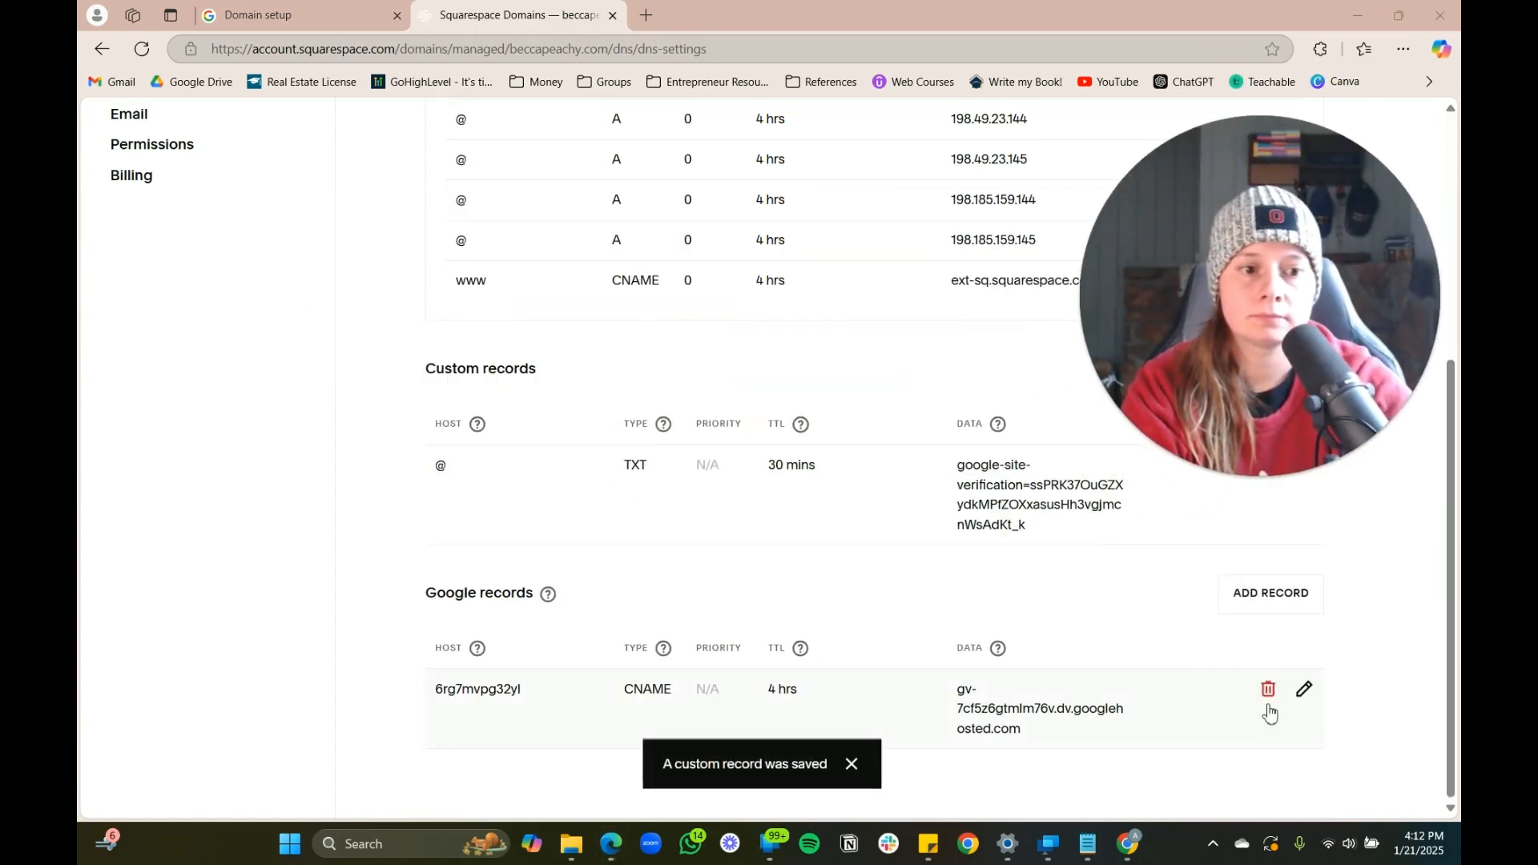
Edit the saved CNAME record to a 30-minute TTL and save it
{"action": "left_click", "coordinate": [1301, 690]}
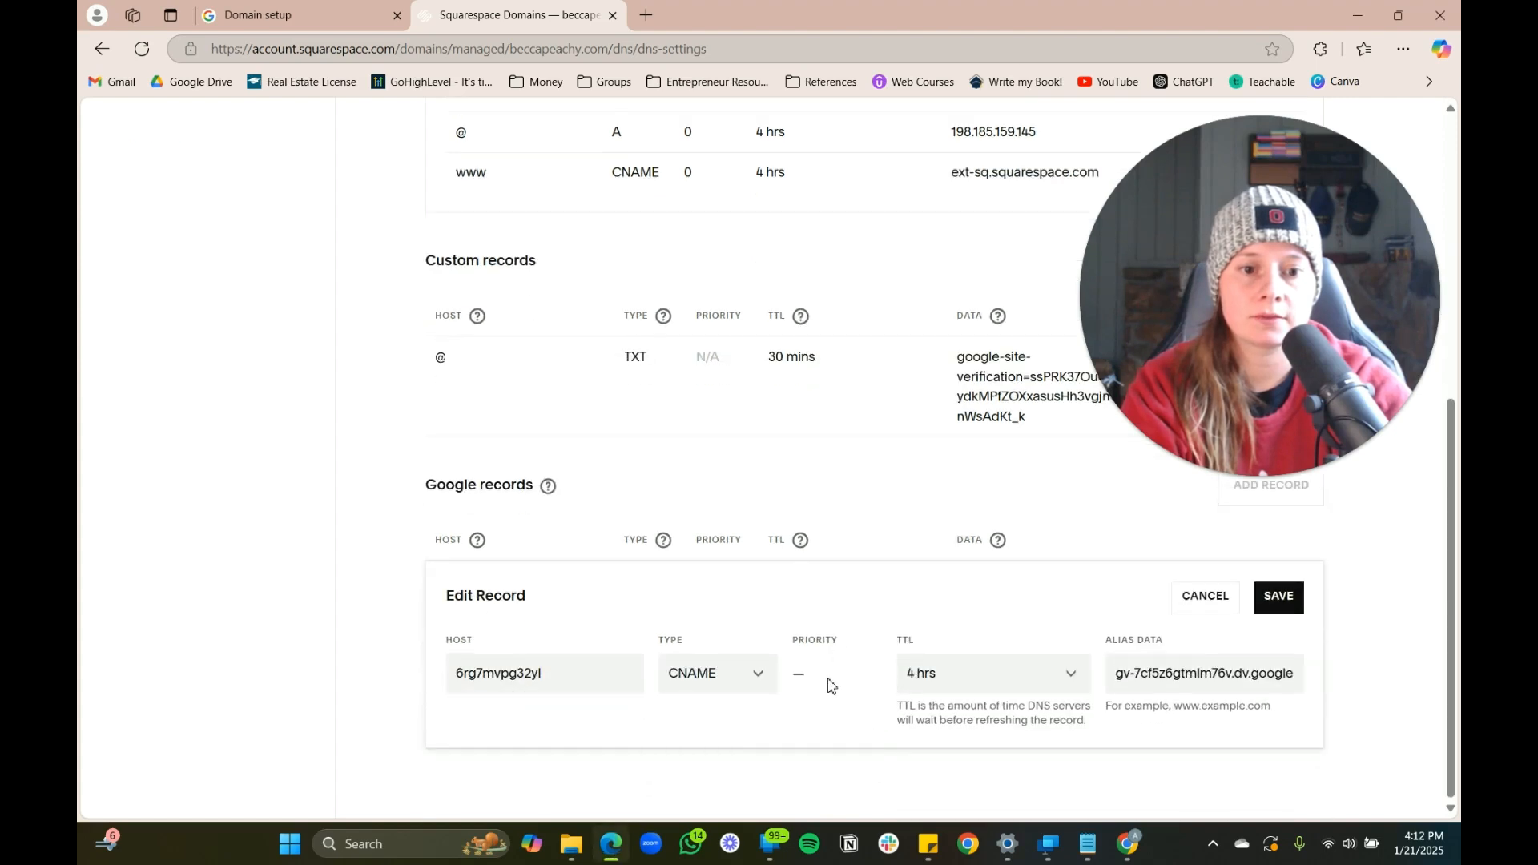
{"action": "left_click", "coordinate": [945, 675]}
{"action": "left_click", "coordinate": [945, 529]}
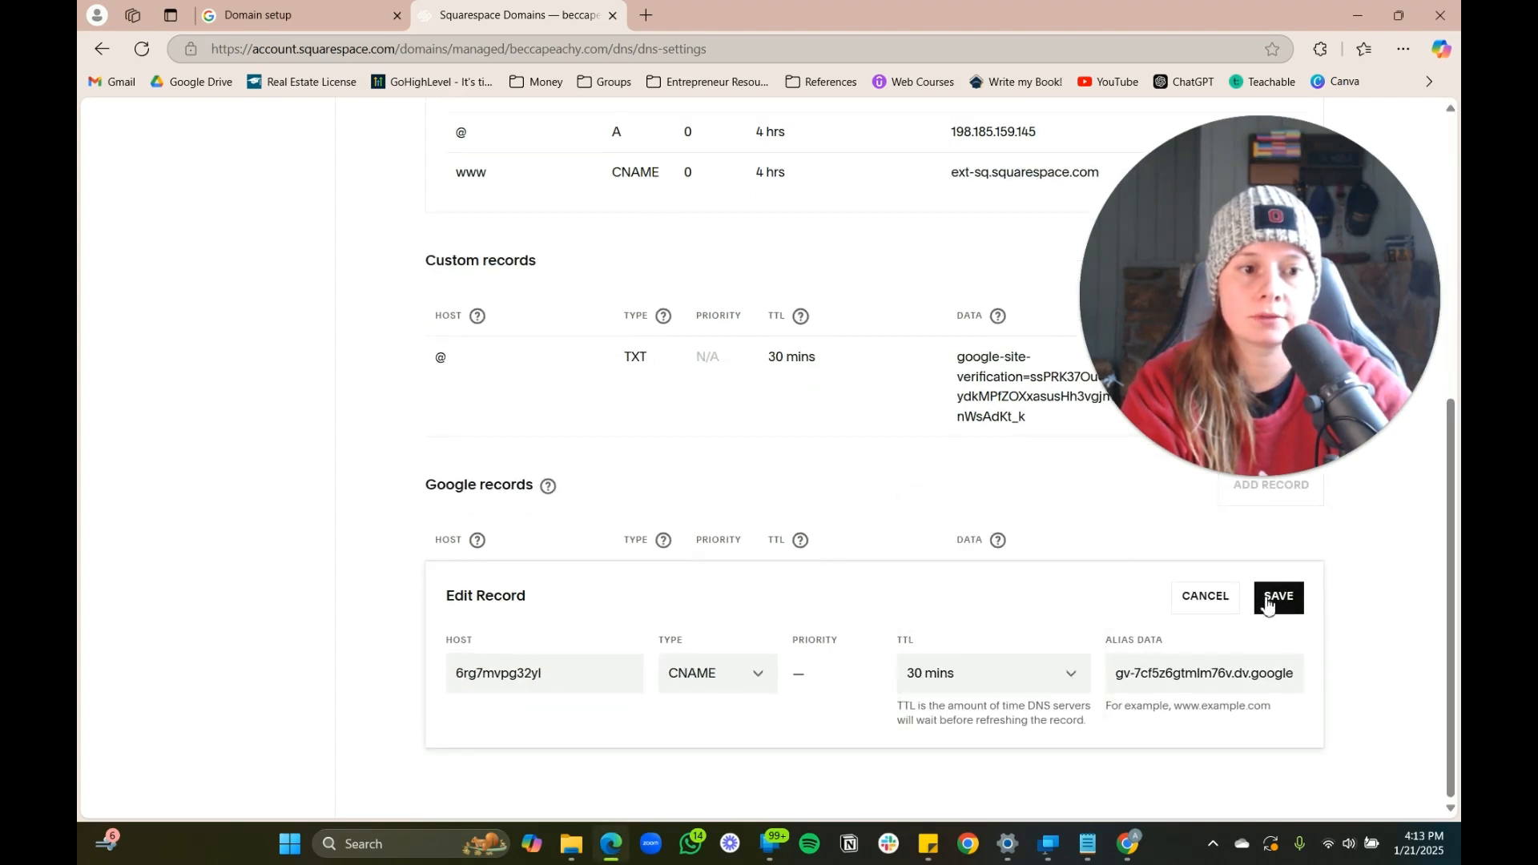
{"action": "left_click", "coordinate": [1280, 600]}
{"action": "key", "text": "ctrl+shift+Tab"}
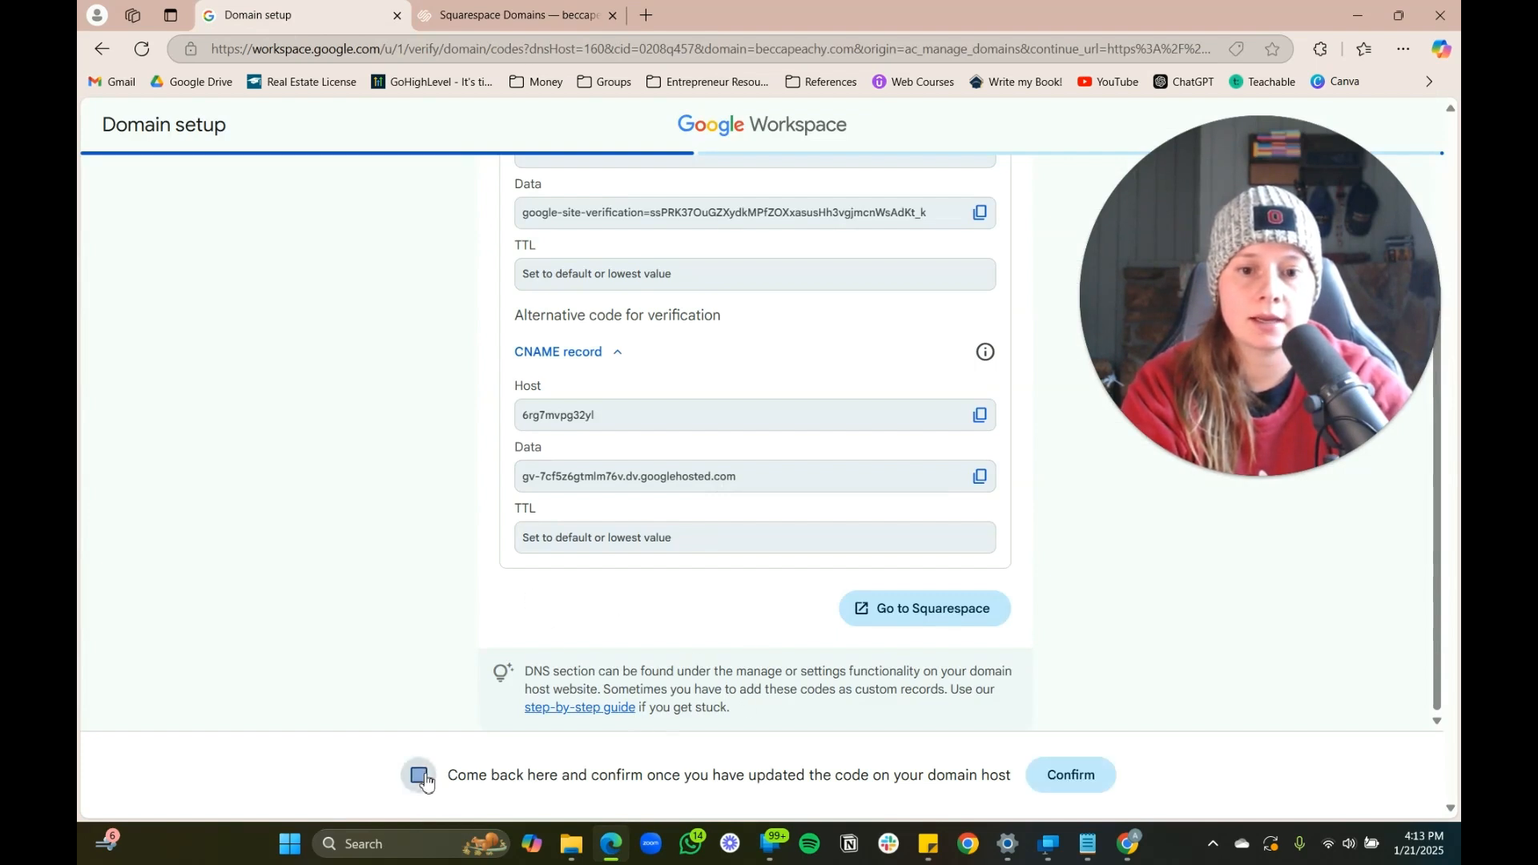
Confirm beccapeachy.com's verification, proceed with Gmail activation for all users, and start a new Squarespace record
{"action": "left_click", "coordinate": [1059, 777]}
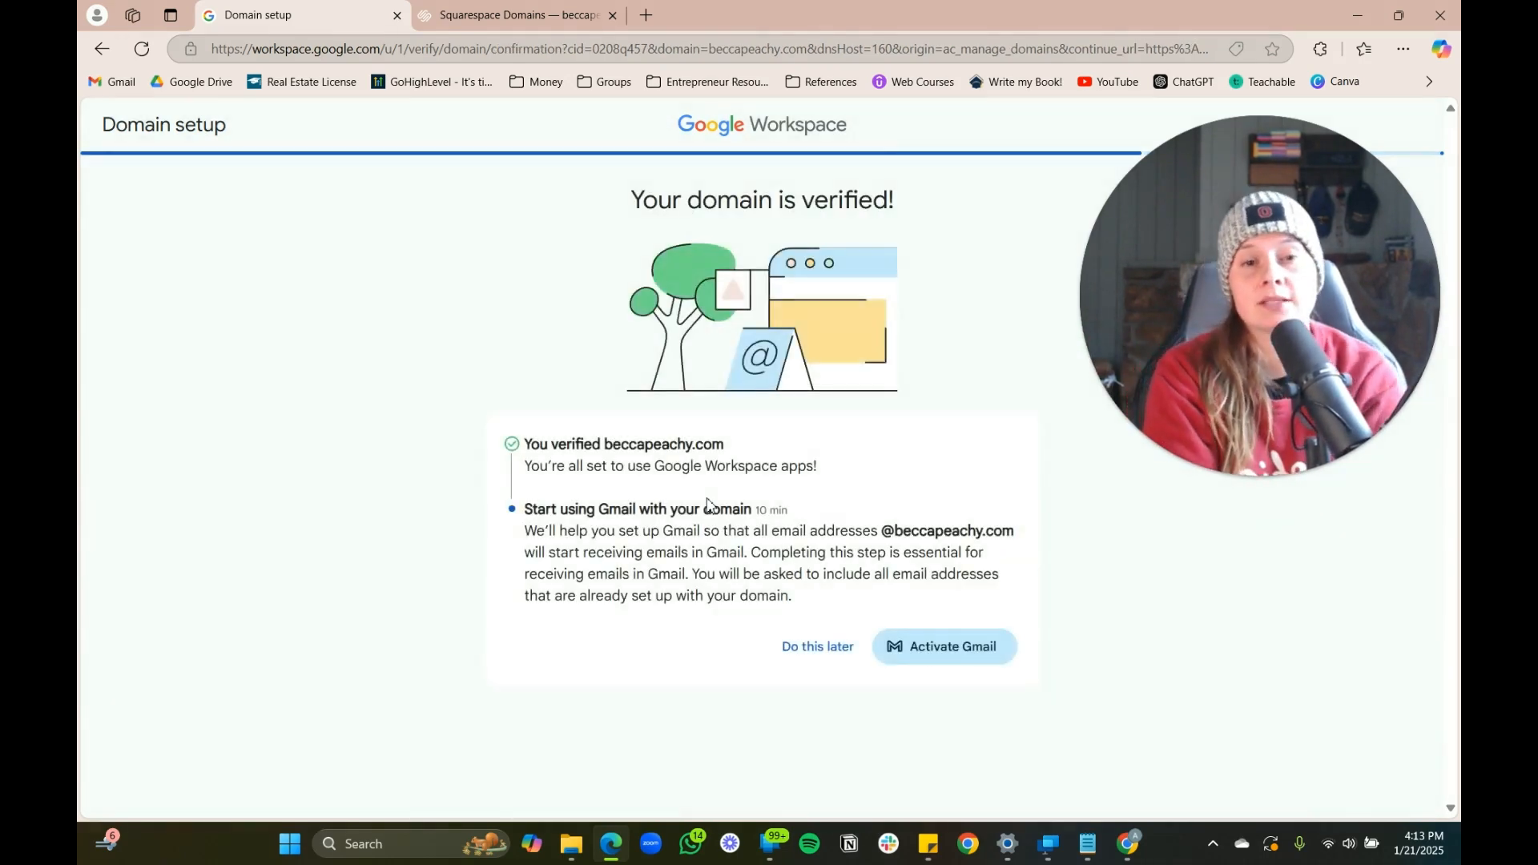
{"action": "left_click", "coordinate": [958, 649]}
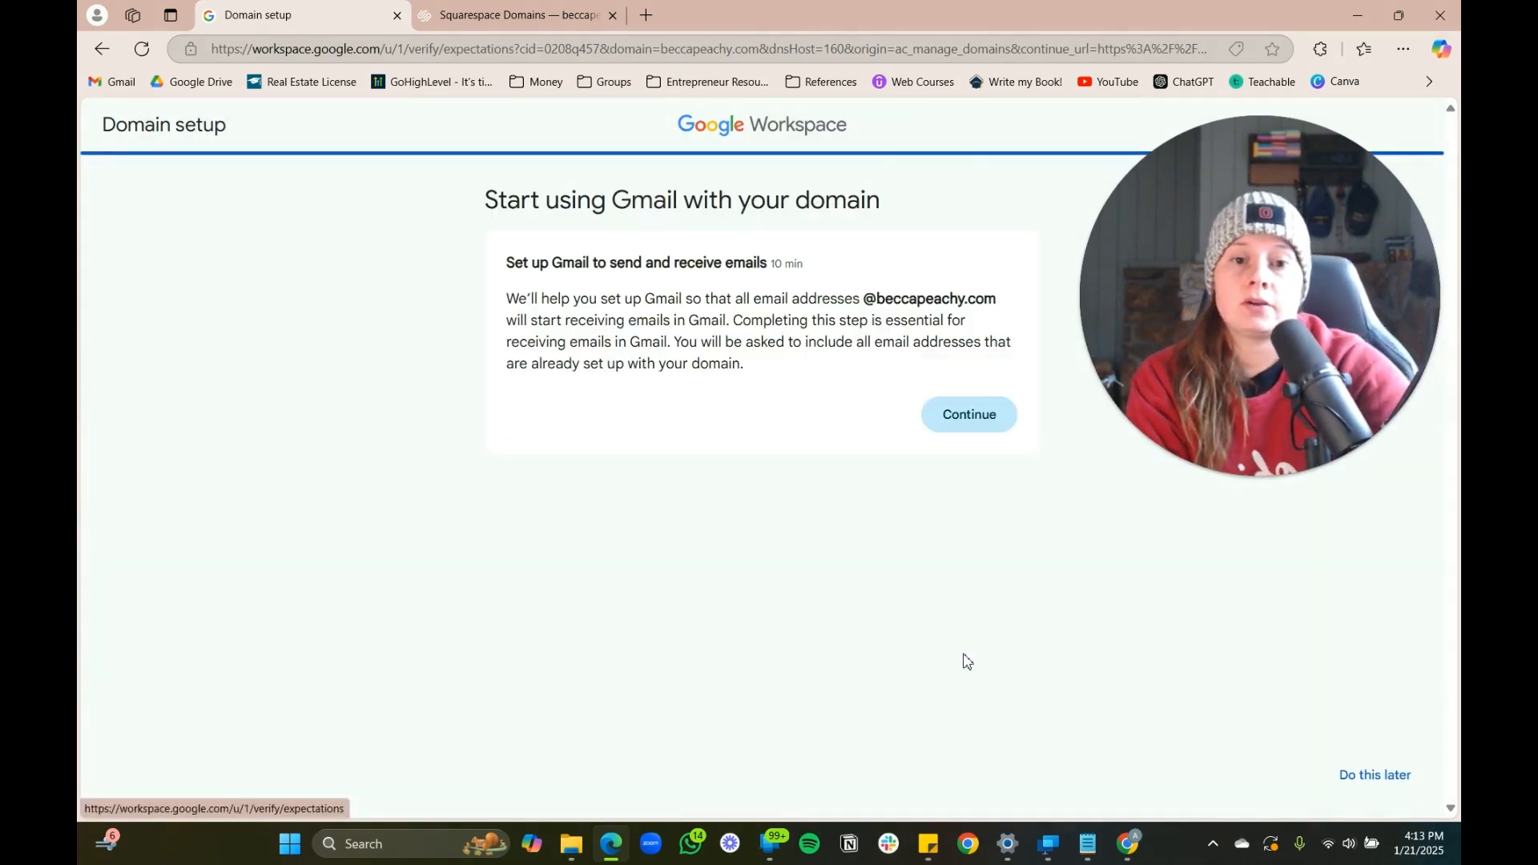
{"action": "left_click", "coordinate": [970, 415]}
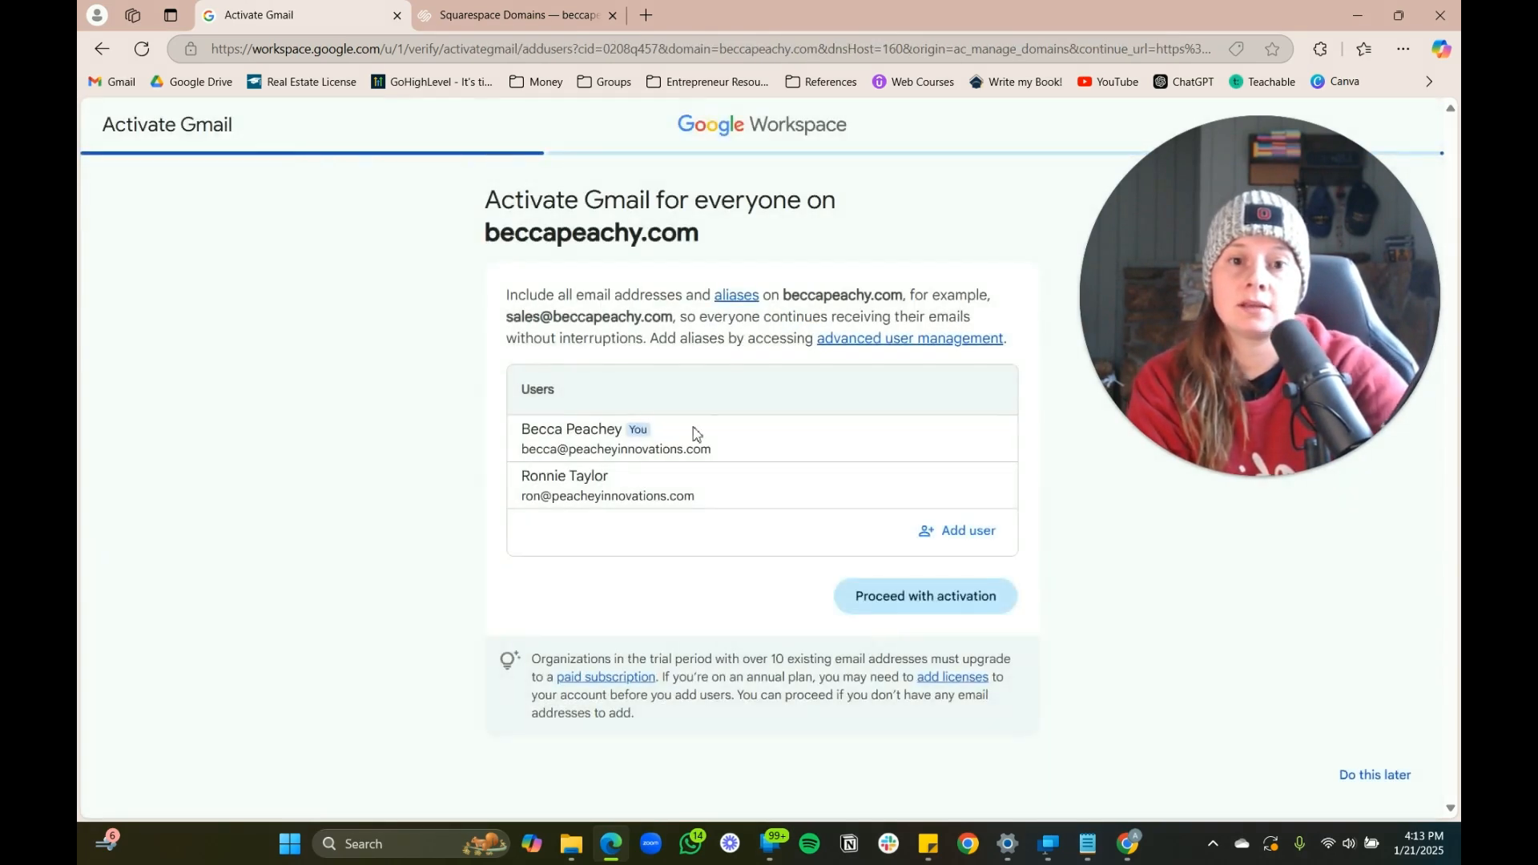
{"action": "left_click", "coordinate": [938, 614]}
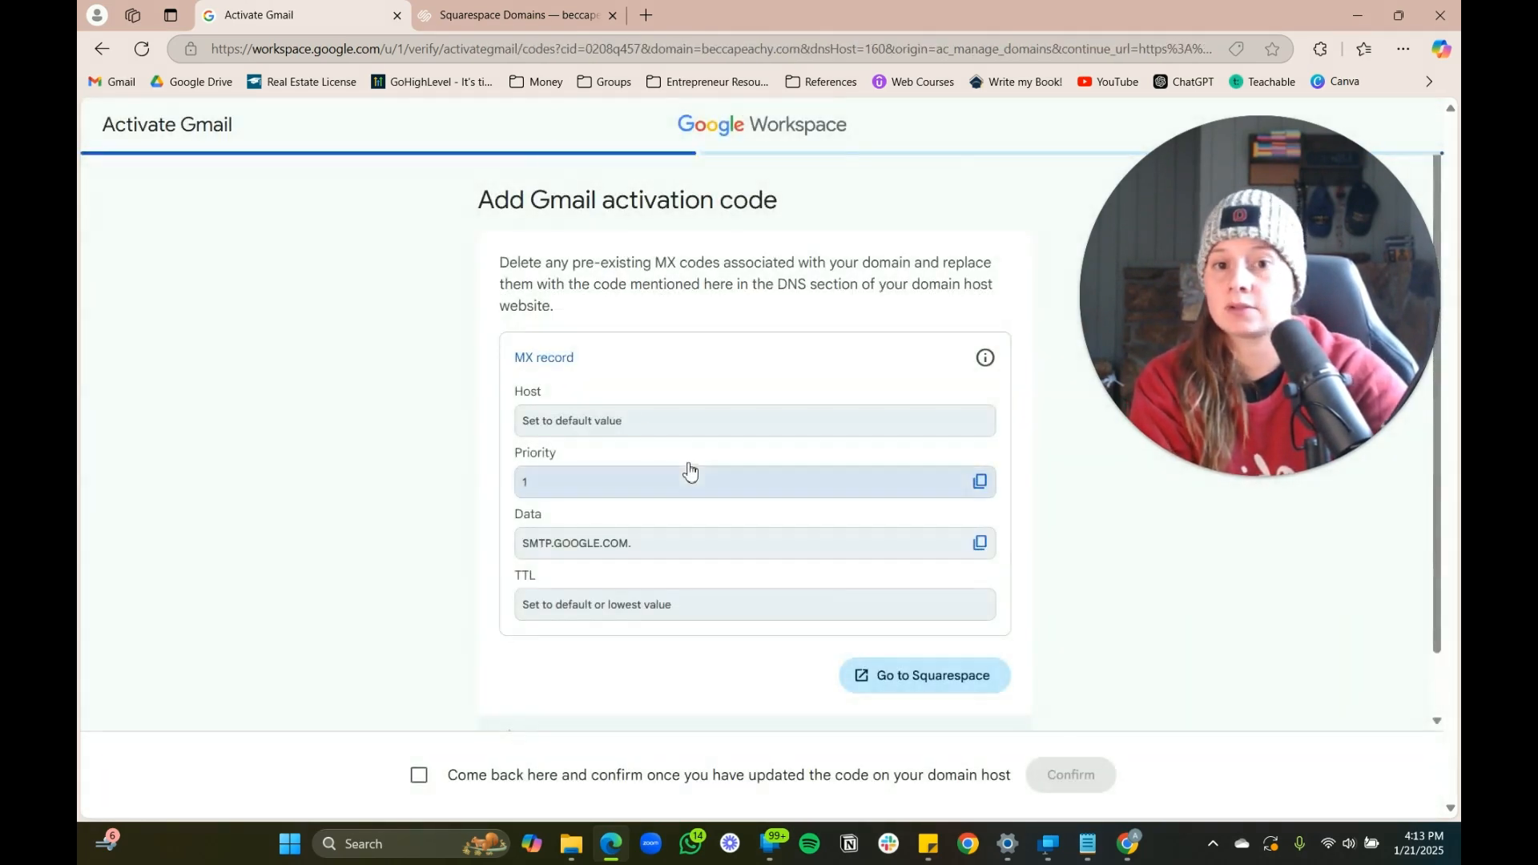
{"action": "left_click", "coordinate": [510, 16]}
{"action": "left_click", "coordinate": [1260, 614]}
Make the new record an MX record with host @ and a 30-minute TTL
{"action": "scroll", "coordinate": [741, 539], "scroll_direction": "down", "scroll_amount": 2}
{"action": "left_click", "coordinate": [738, 536]}
{"action": "scroll", "coordinate": [735, 741], "scroll_direction": "down", "scroll_amount": 1}
{"action": "scroll", "coordinate": [735, 741], "scroll_direction": "down", "scroll_amount": 3}
{"action": "left_click", "coordinate": [695, 677]}
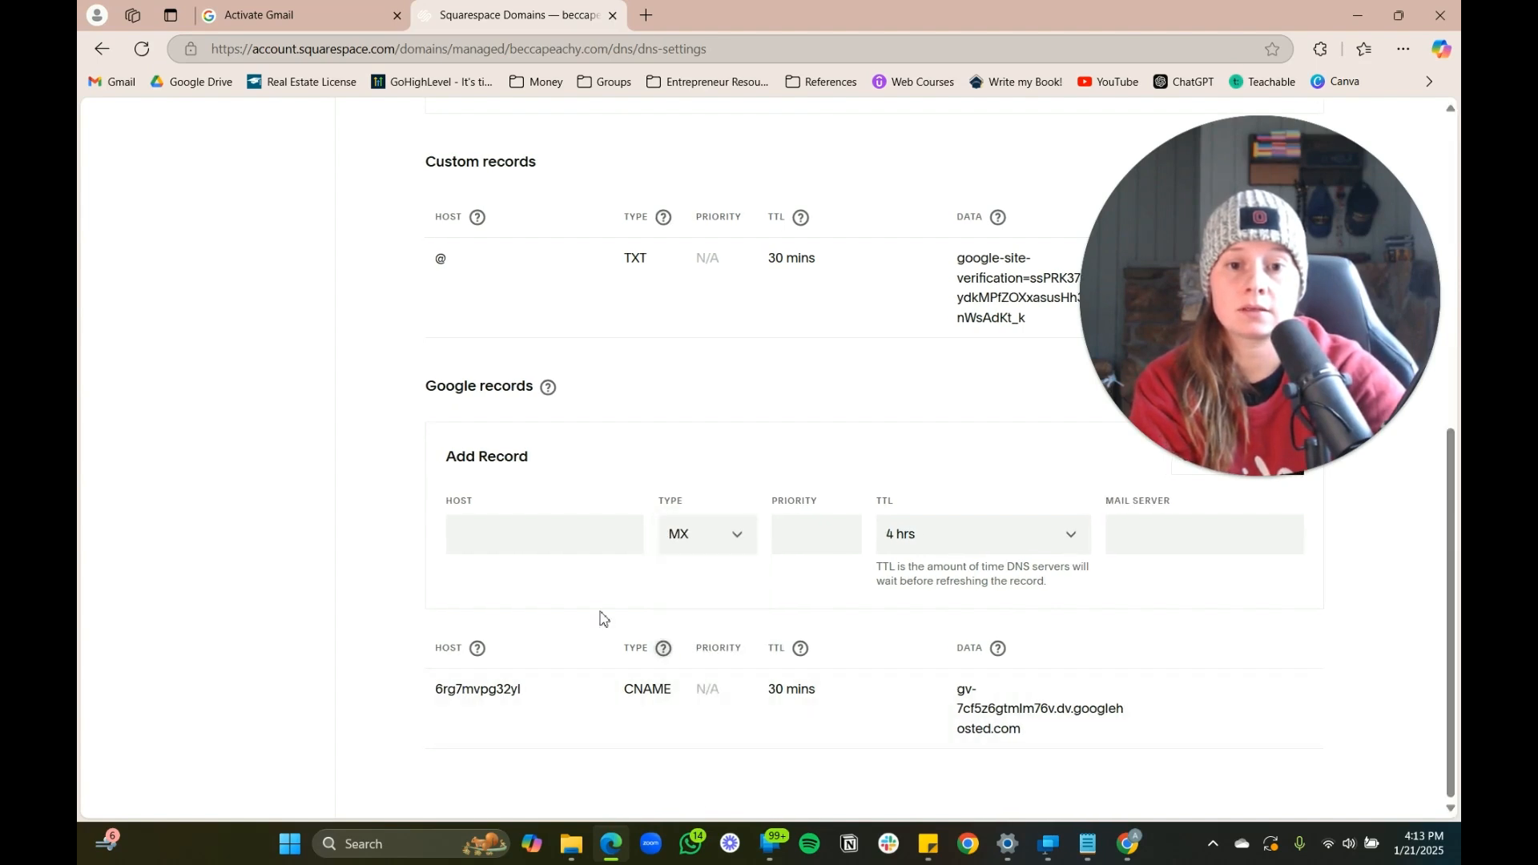
{"action": "left_click", "coordinate": [290, 24]}
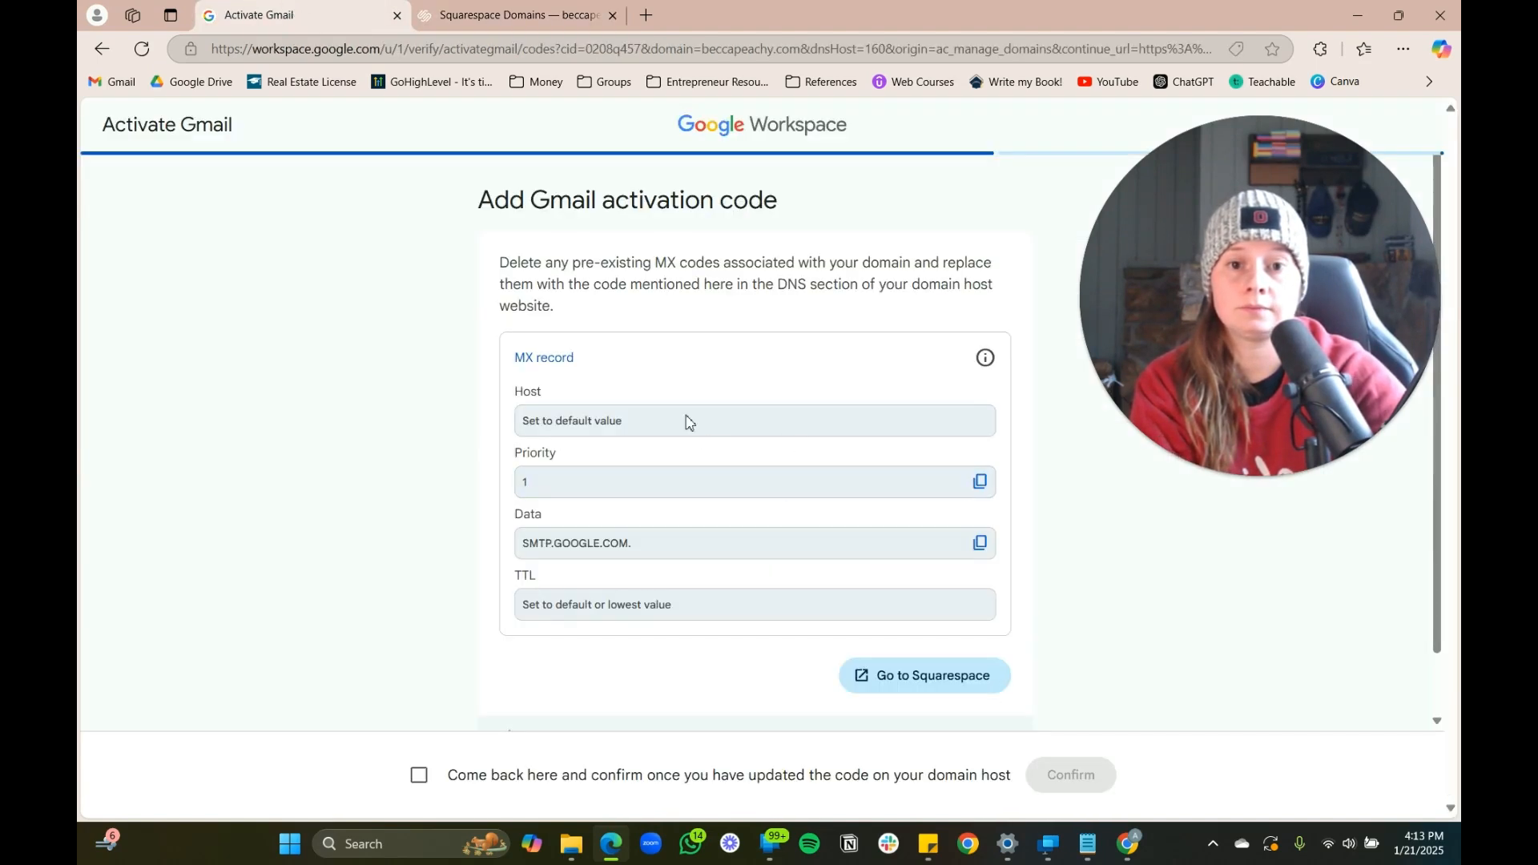
{"action": "left_click", "coordinate": [476, 22]}
{"action": "left_click", "coordinate": [530, 536]}
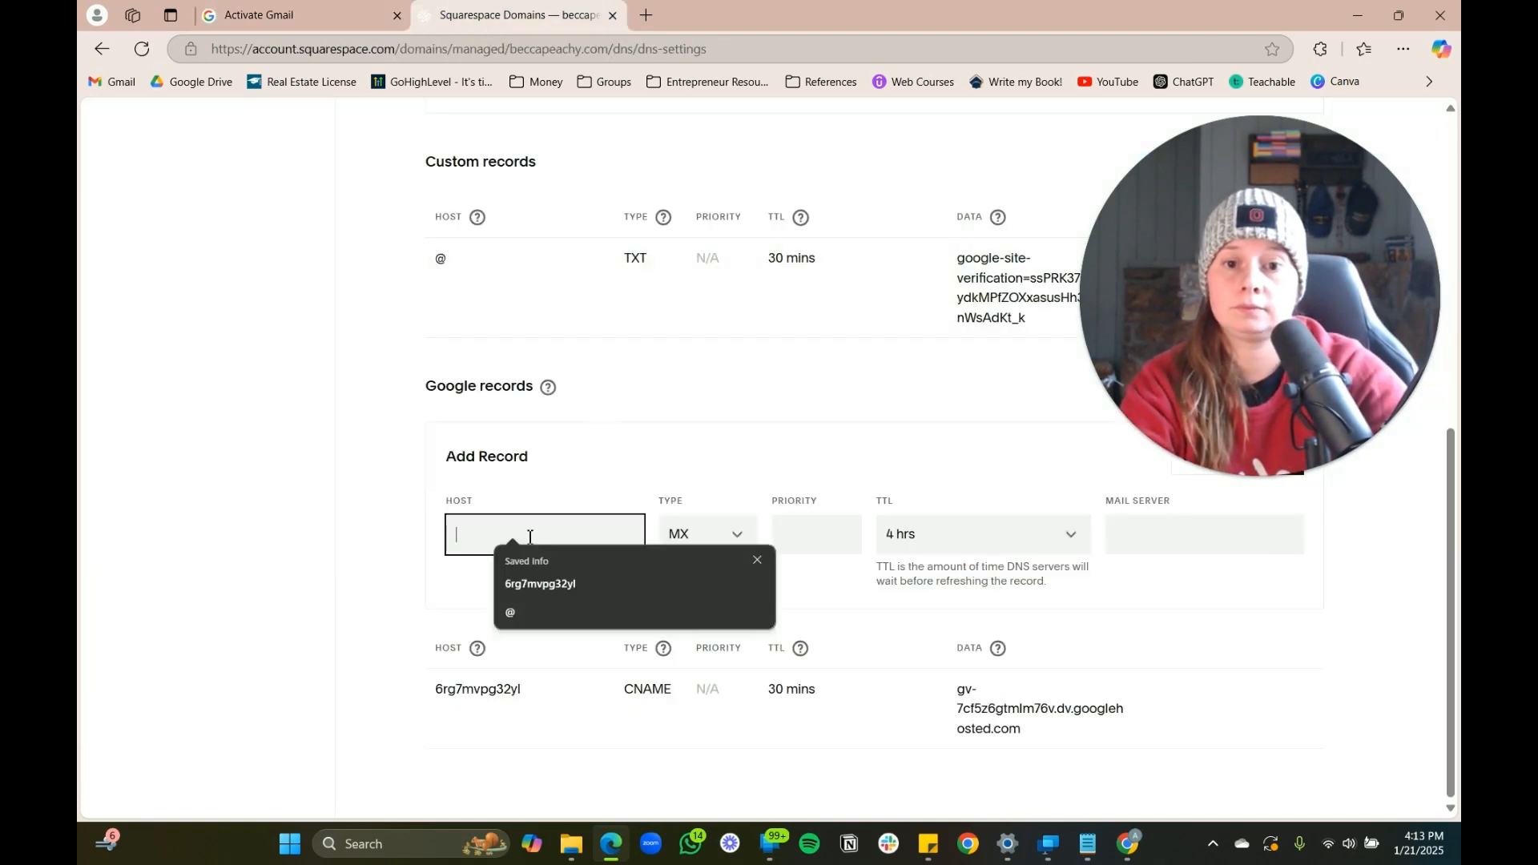
{"action": "left_click", "coordinate": [511, 612]}
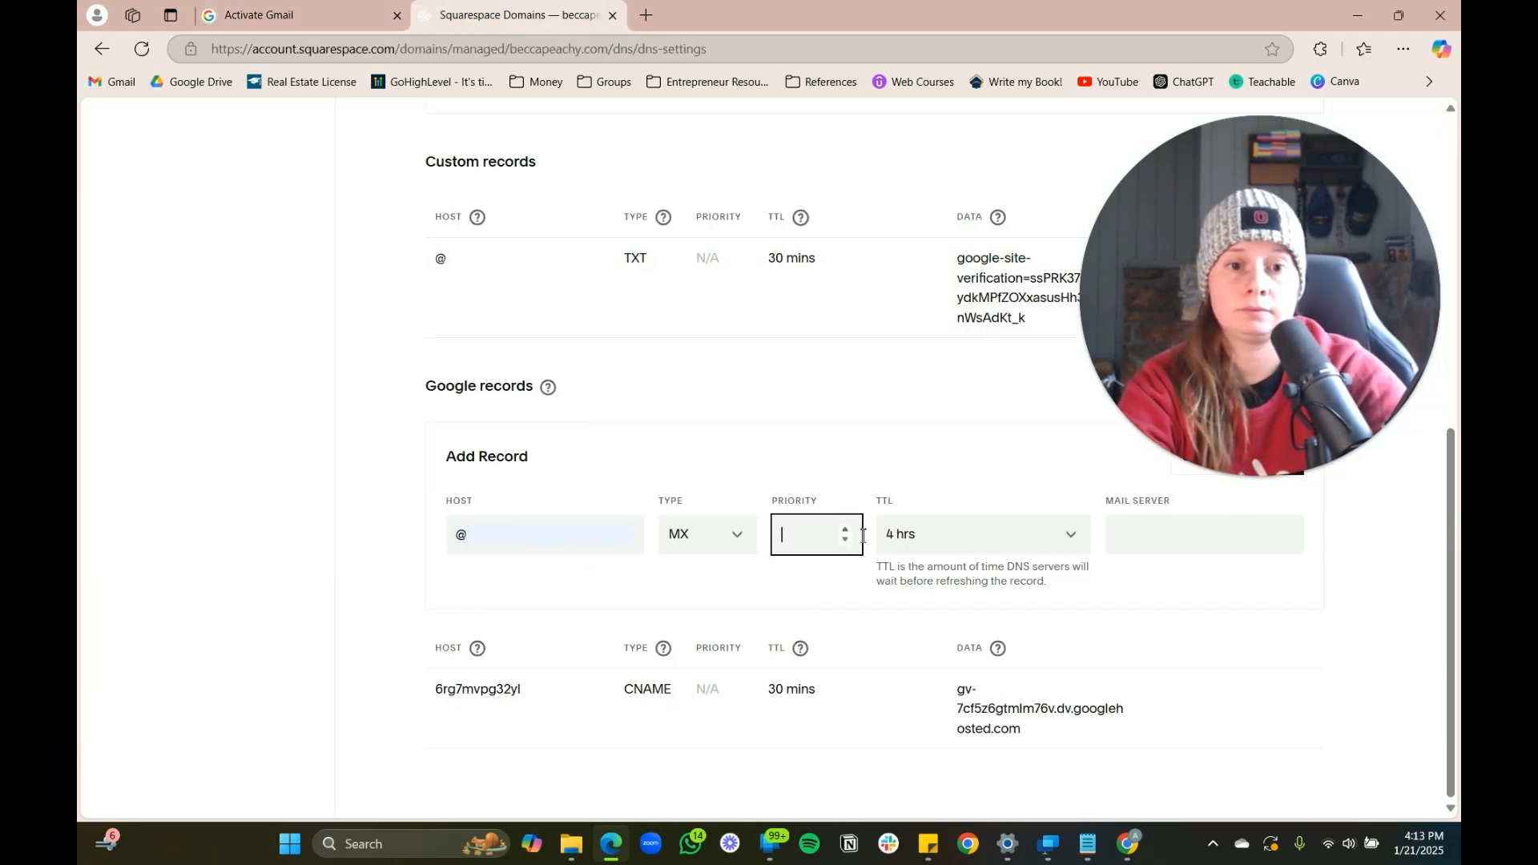
{"action": "left_click", "coordinate": [921, 545]}
{"action": "left_click", "coordinate": [914, 458]}
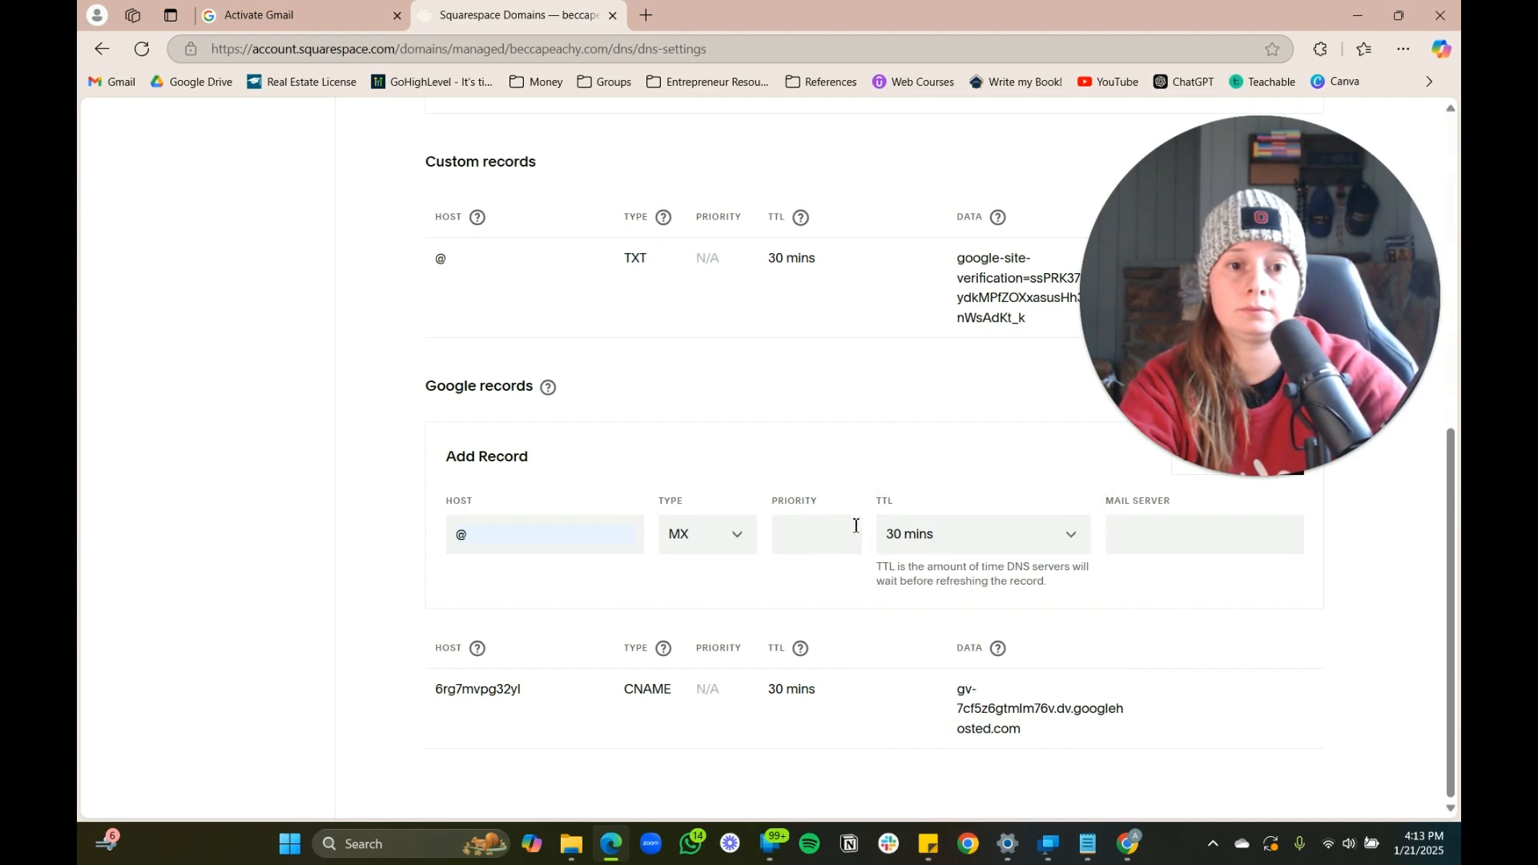
Paste SMTP.GOOGLE.COM as the mail server, correct the trailing dot and save the MX record
{"action": "left_click", "coordinate": [220, 19]}
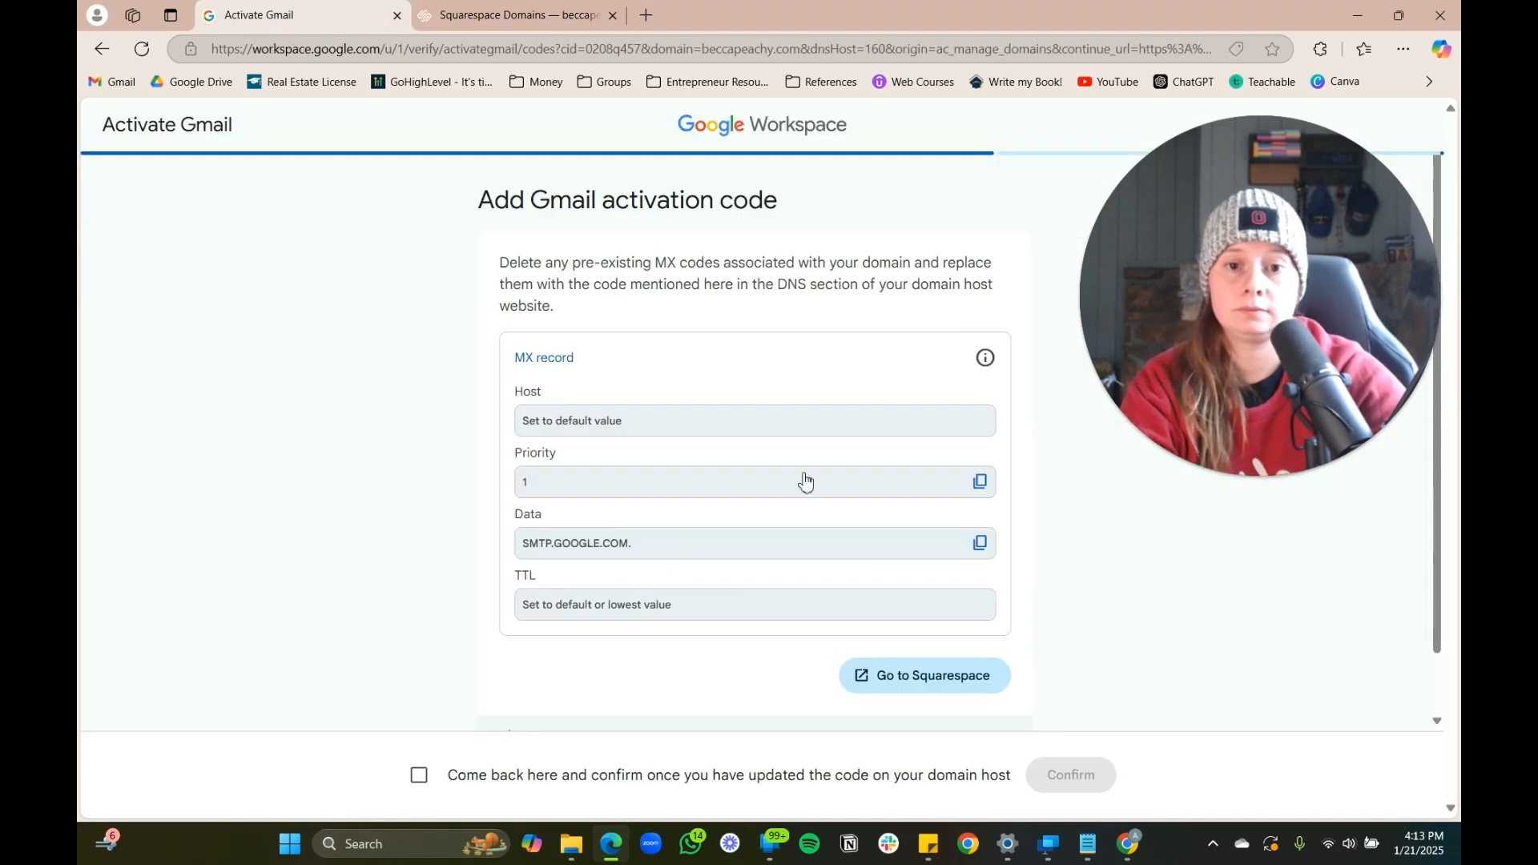
{"action": "left_click", "coordinate": [978, 544]}
{"action": "left_click", "coordinate": [494, 10]}
{"action": "left_click", "coordinate": [1148, 544]}
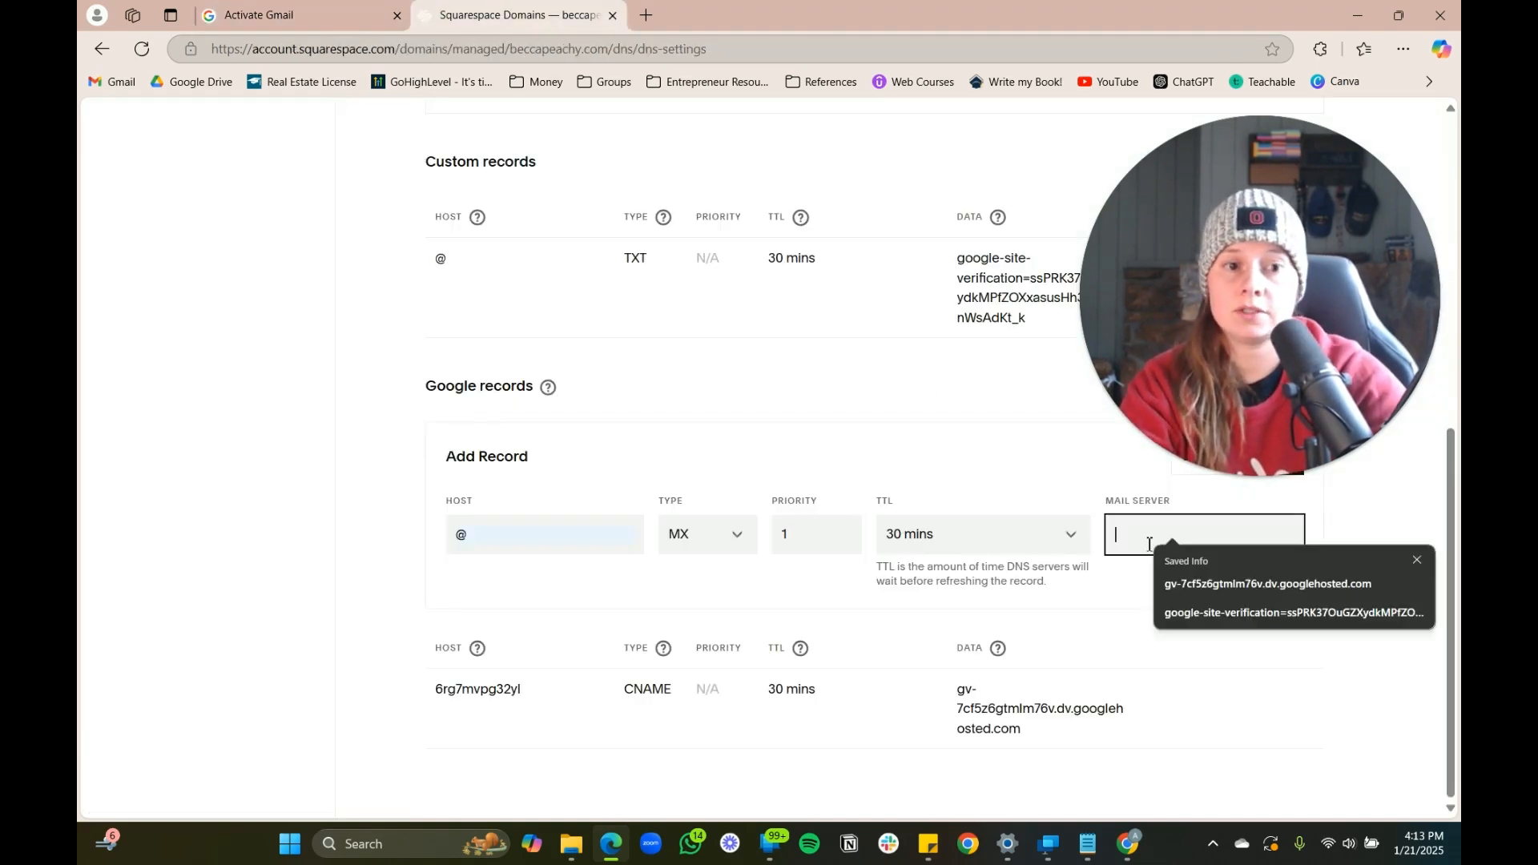
{"action": "key", "text": "ctrl+v"}
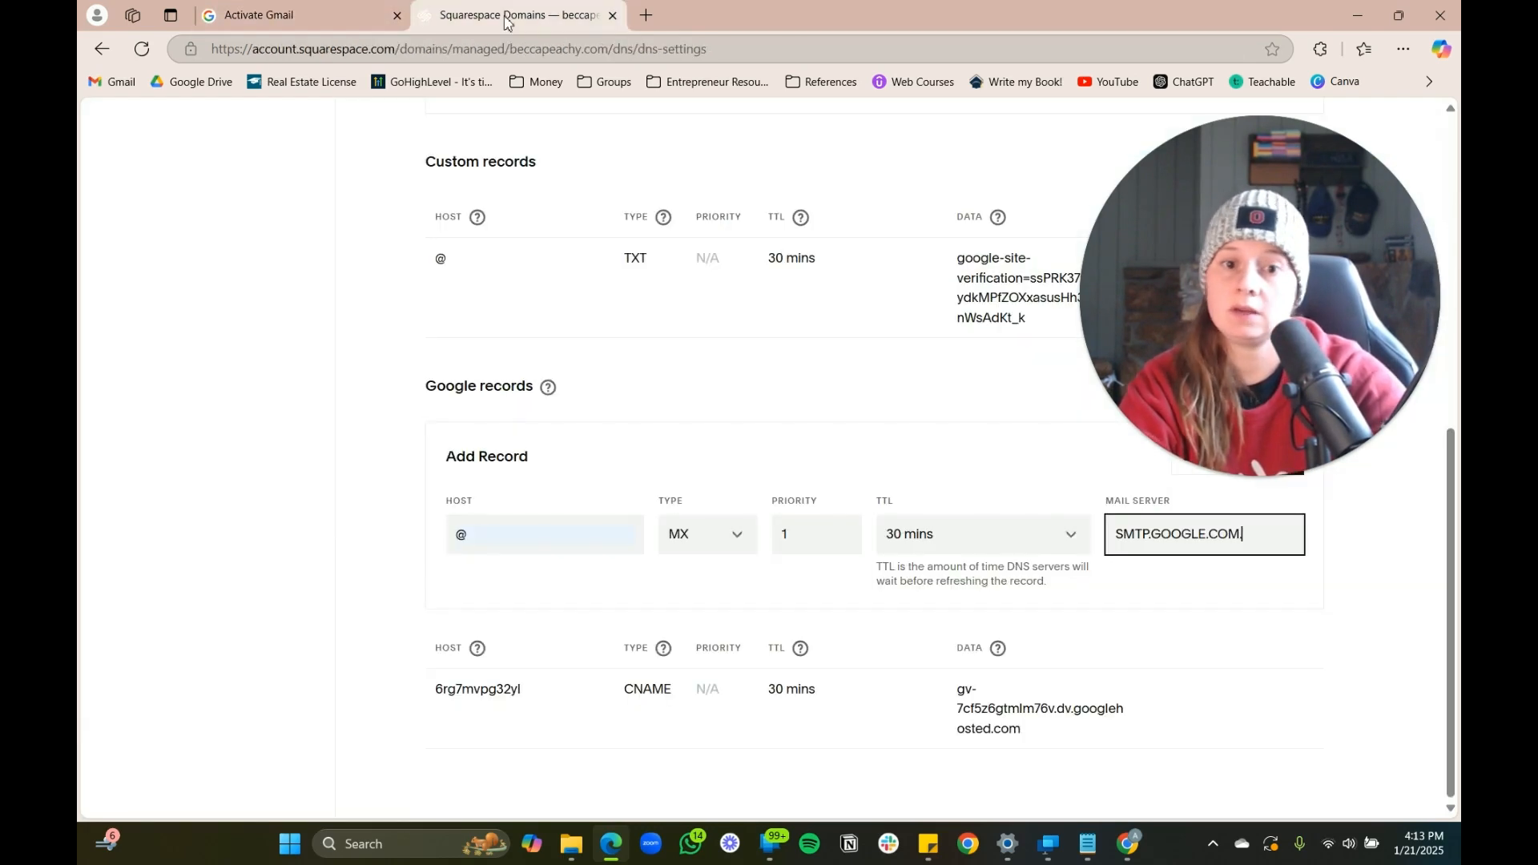
{"action": "left_click_drag", "start_coordinate": [1310, 251], "coordinate": [507, 219]}
{"action": "left_click", "coordinate": [1291, 460]}
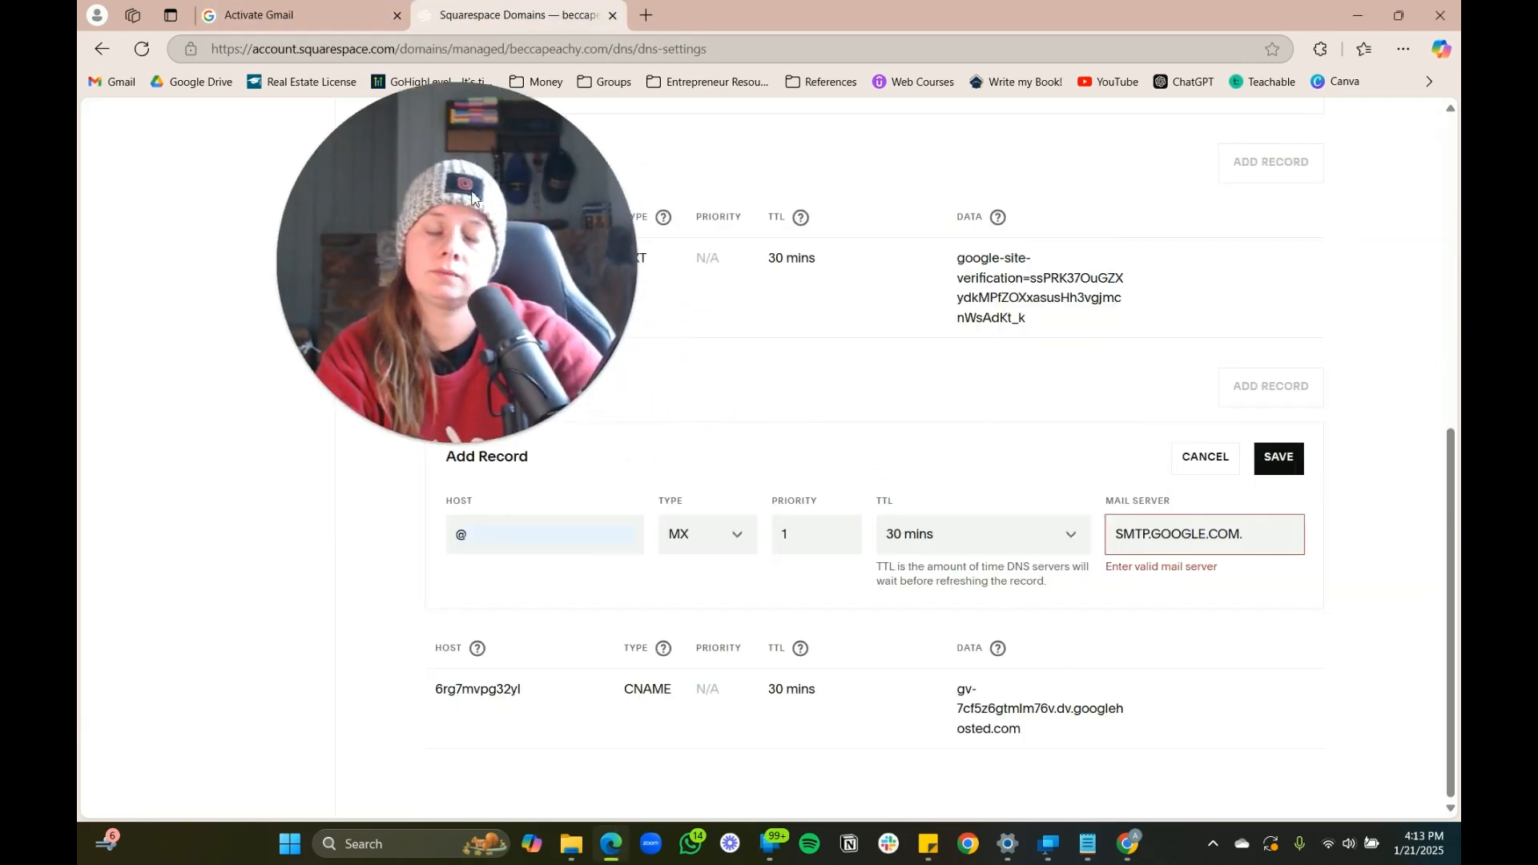
{"action": "left_click", "coordinate": [292, 15]}
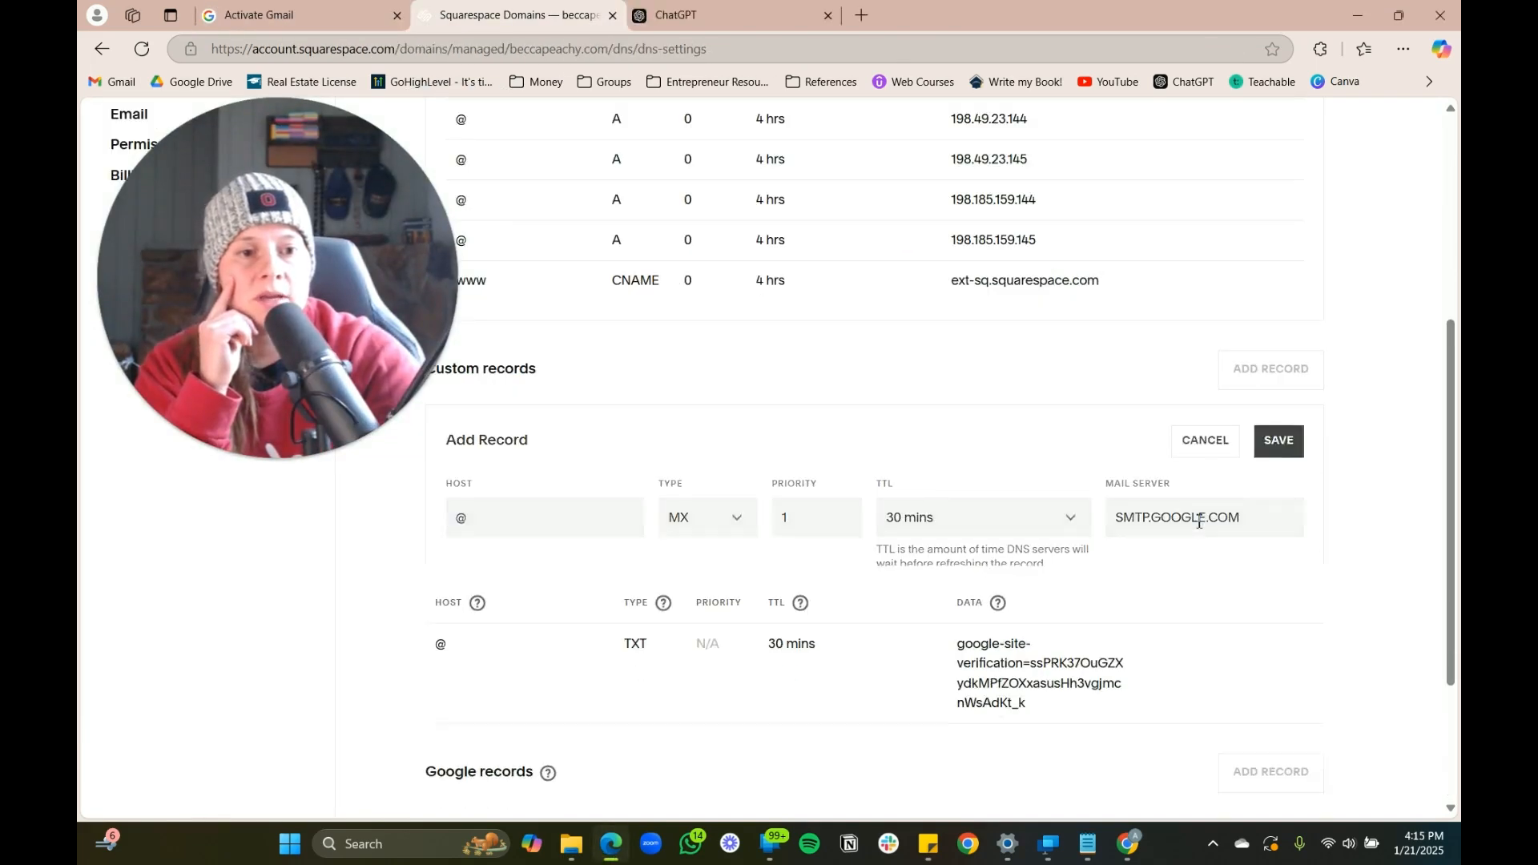
{"action": "left_click", "coordinate": [1279, 440]}
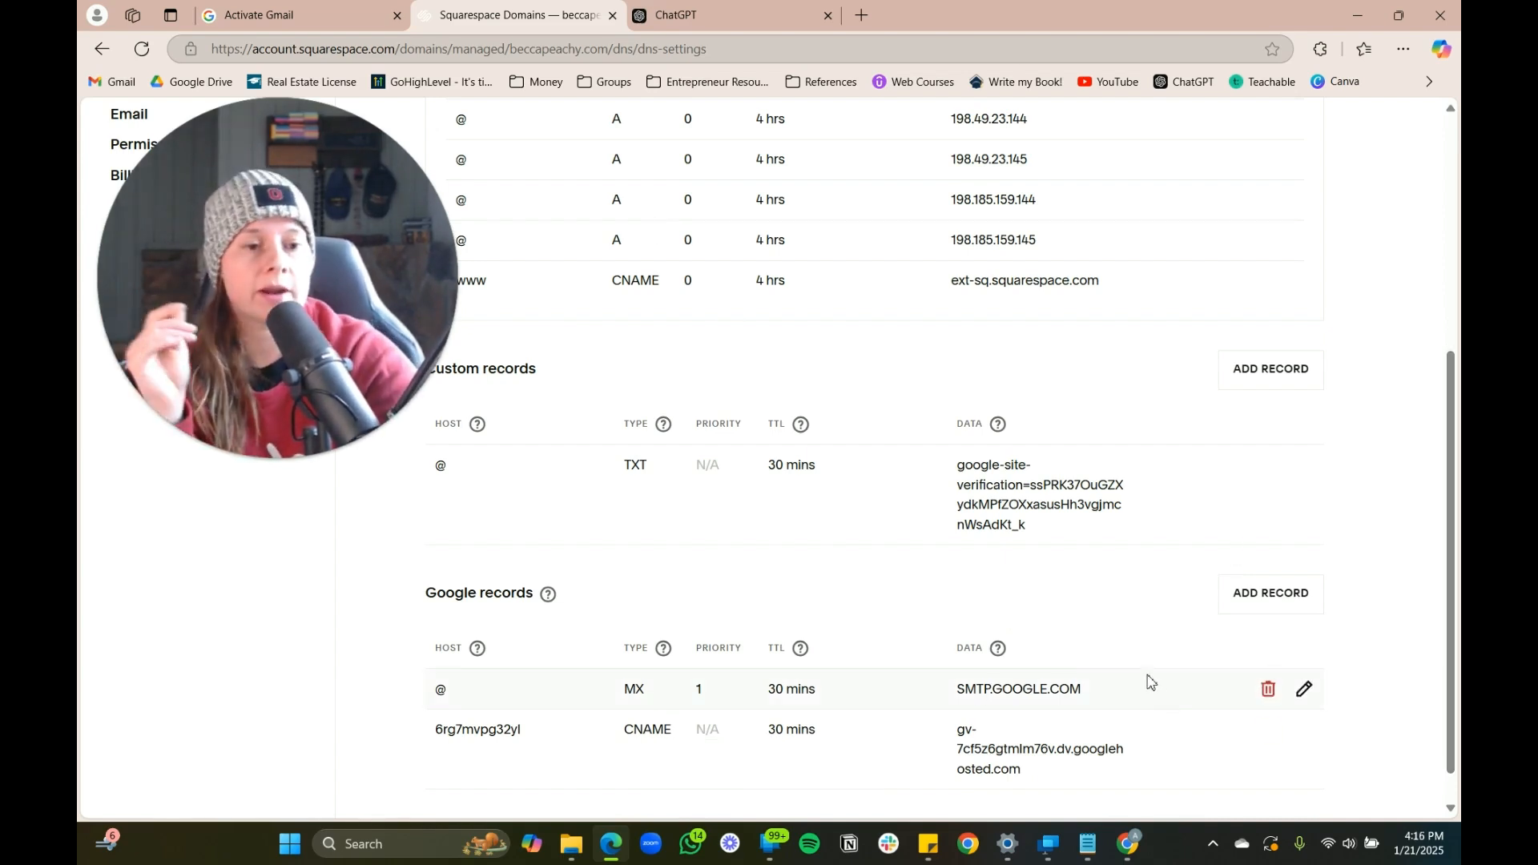
Confirm the MX record update and finish Gmail activation for beccapeachy.com
{"action": "scroll", "coordinate": [1167, 684], "scroll_direction": "down", "scroll_amount": 1}
{"action": "scroll", "coordinate": [660, 315], "scroll_direction": "up", "scroll_amount": 5}
{"action": "left_click", "coordinate": [275, 11]}
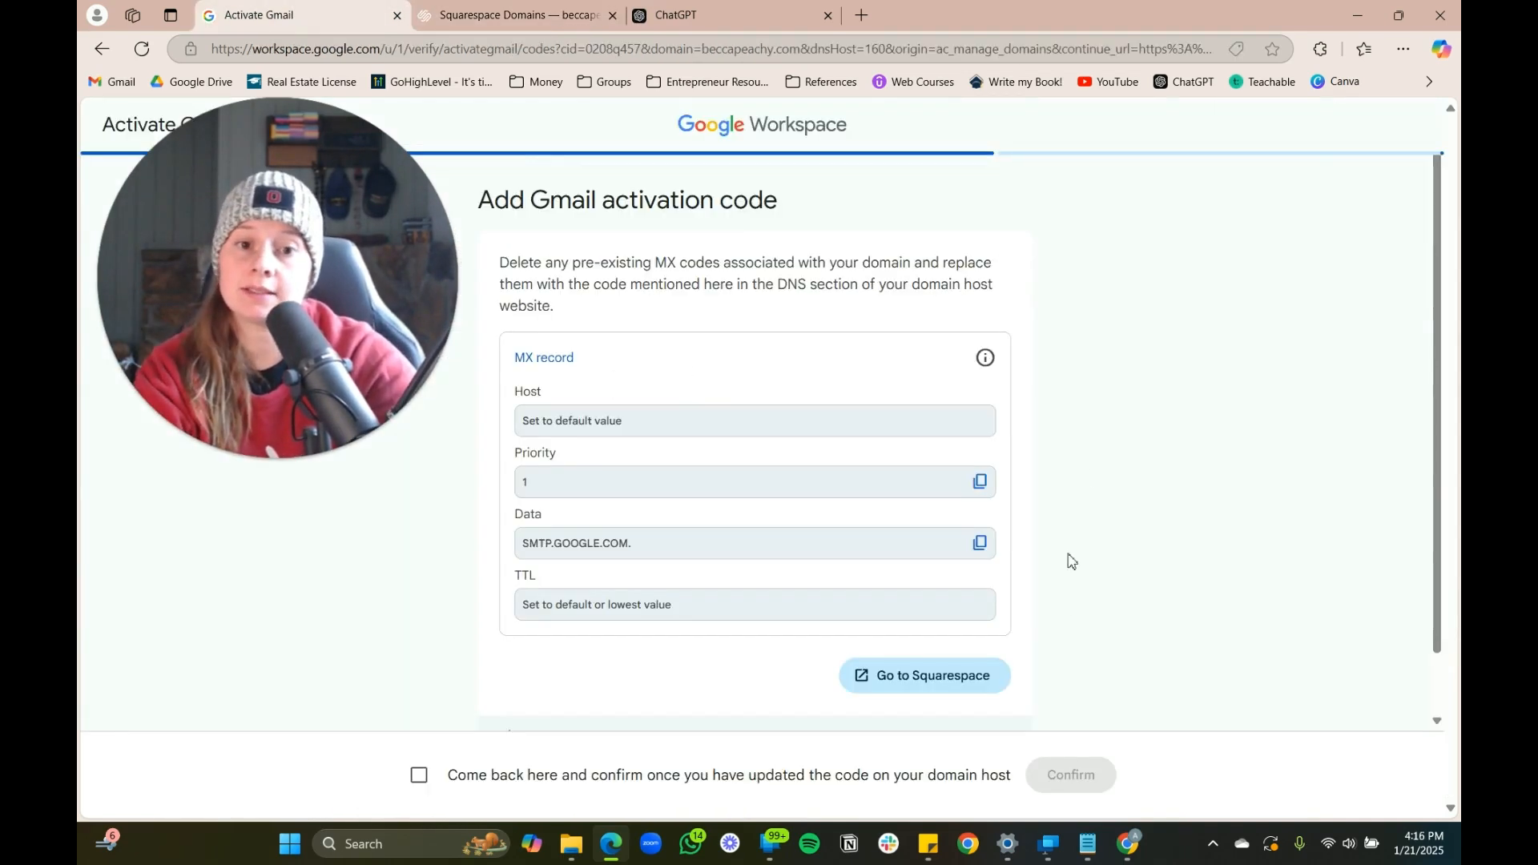
{"action": "left_click", "coordinate": [419, 775]}
{"action": "left_click", "coordinate": [1093, 775]}
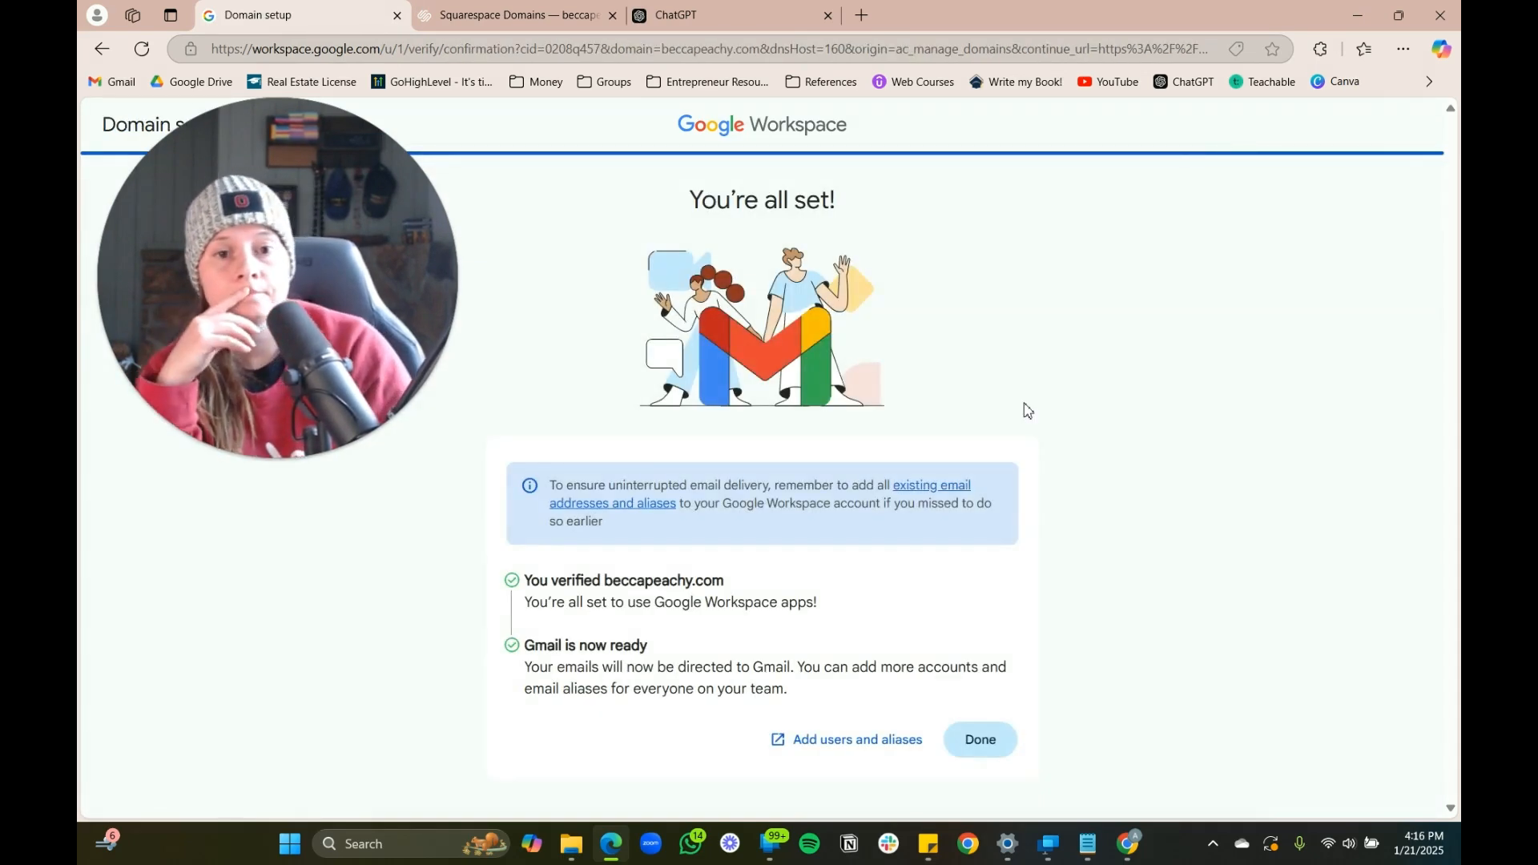
{"action": "left_click", "coordinate": [981, 740]}
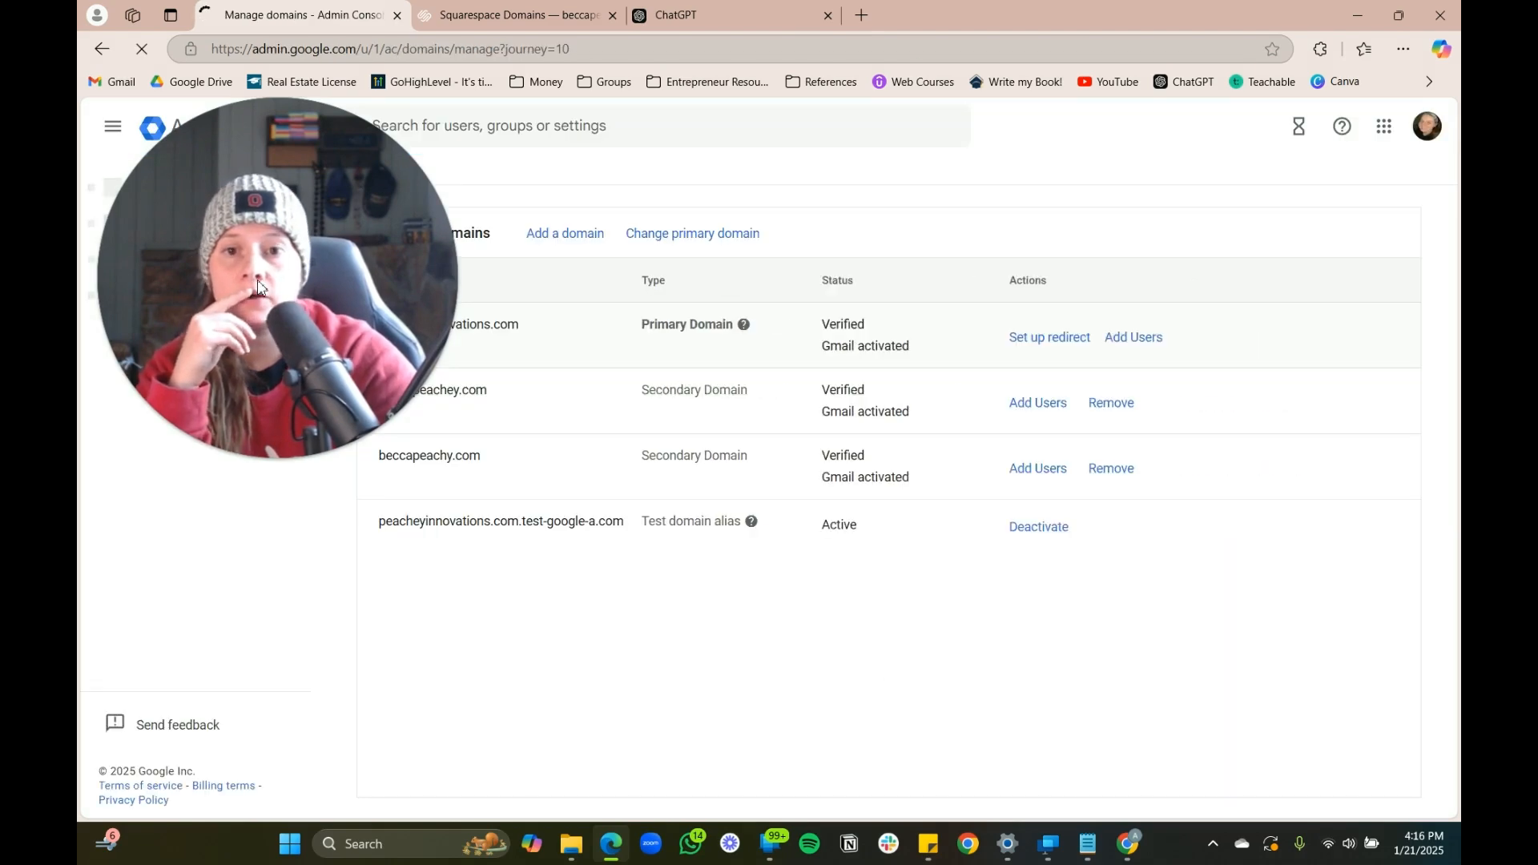
{"action": "scroll", "coordinate": [201, 523], "scroll_direction": "up", "scroll_amount": 3}
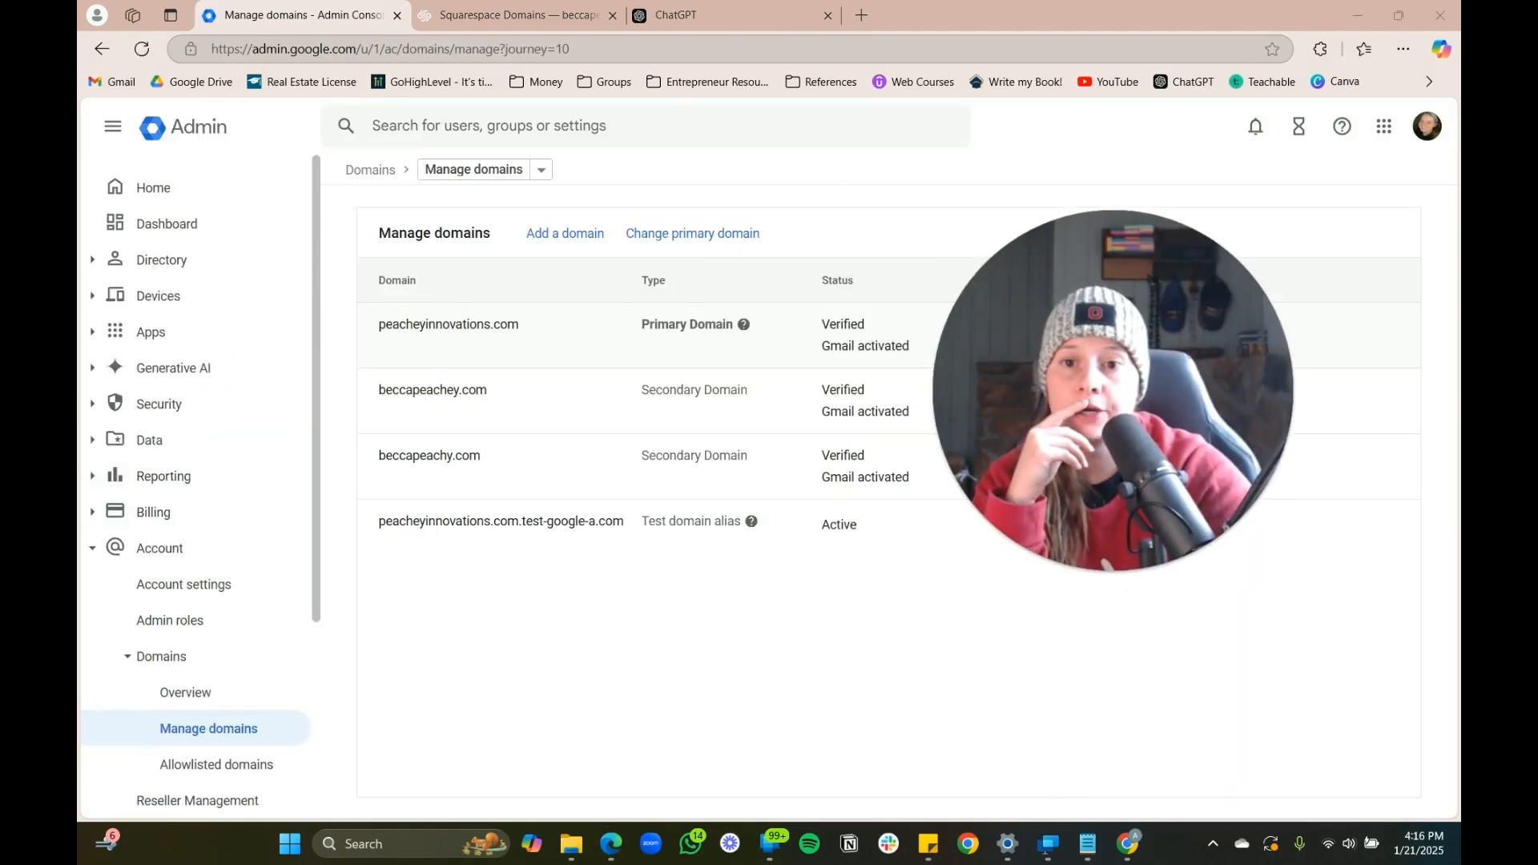
{"action": "left_click", "coordinate": [120, 271]}
Open the main user's account from Directory > Users and start adding alternate emails
{"action": "left_click", "coordinate": [172, 309]}
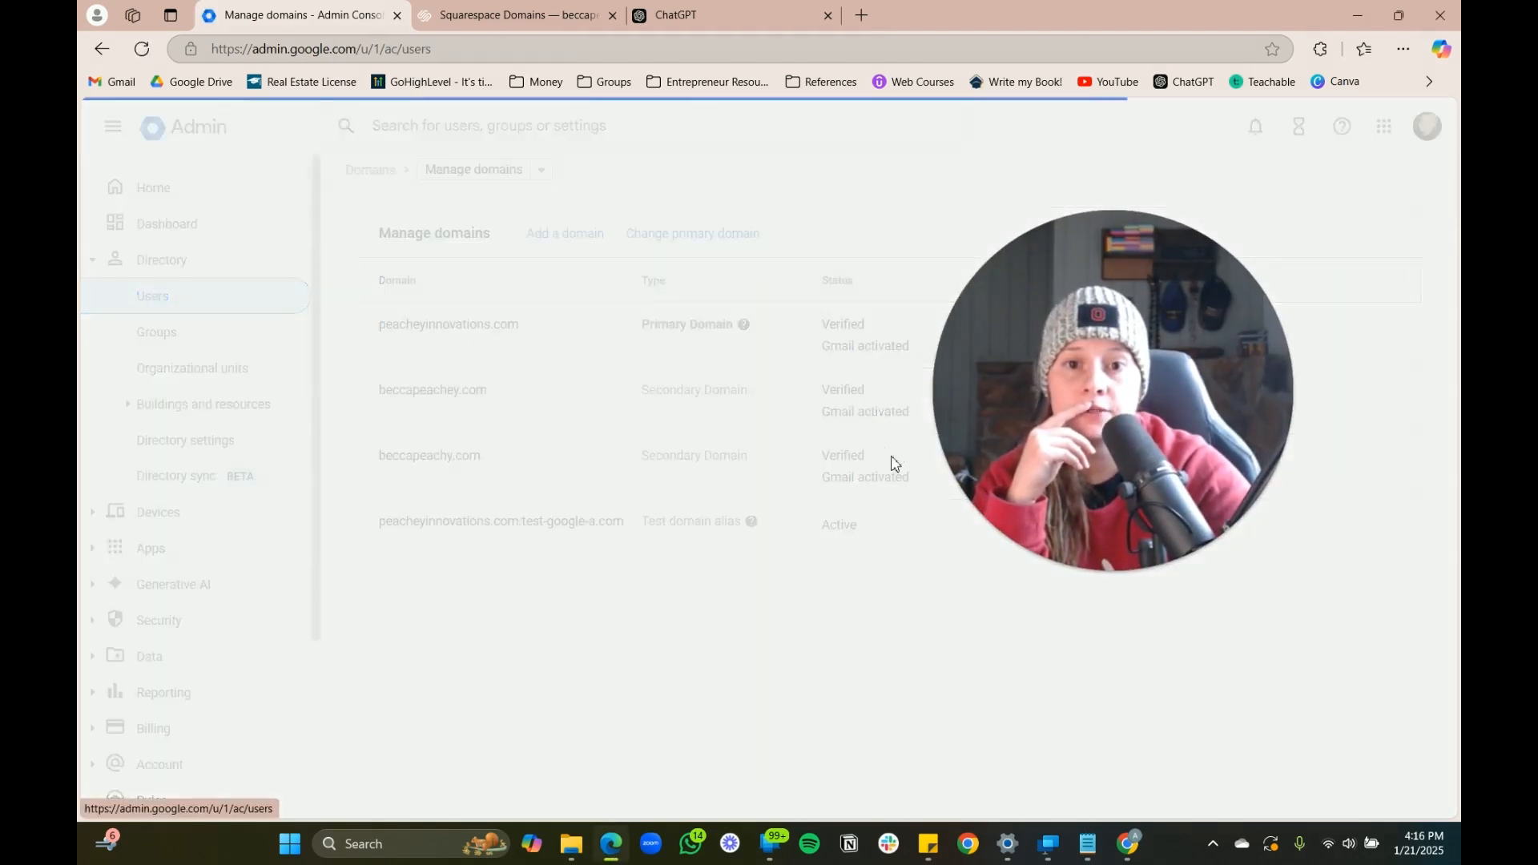
{"action": "left_click_drag", "start_coordinate": [1083, 382], "coordinate": [591, 605]}
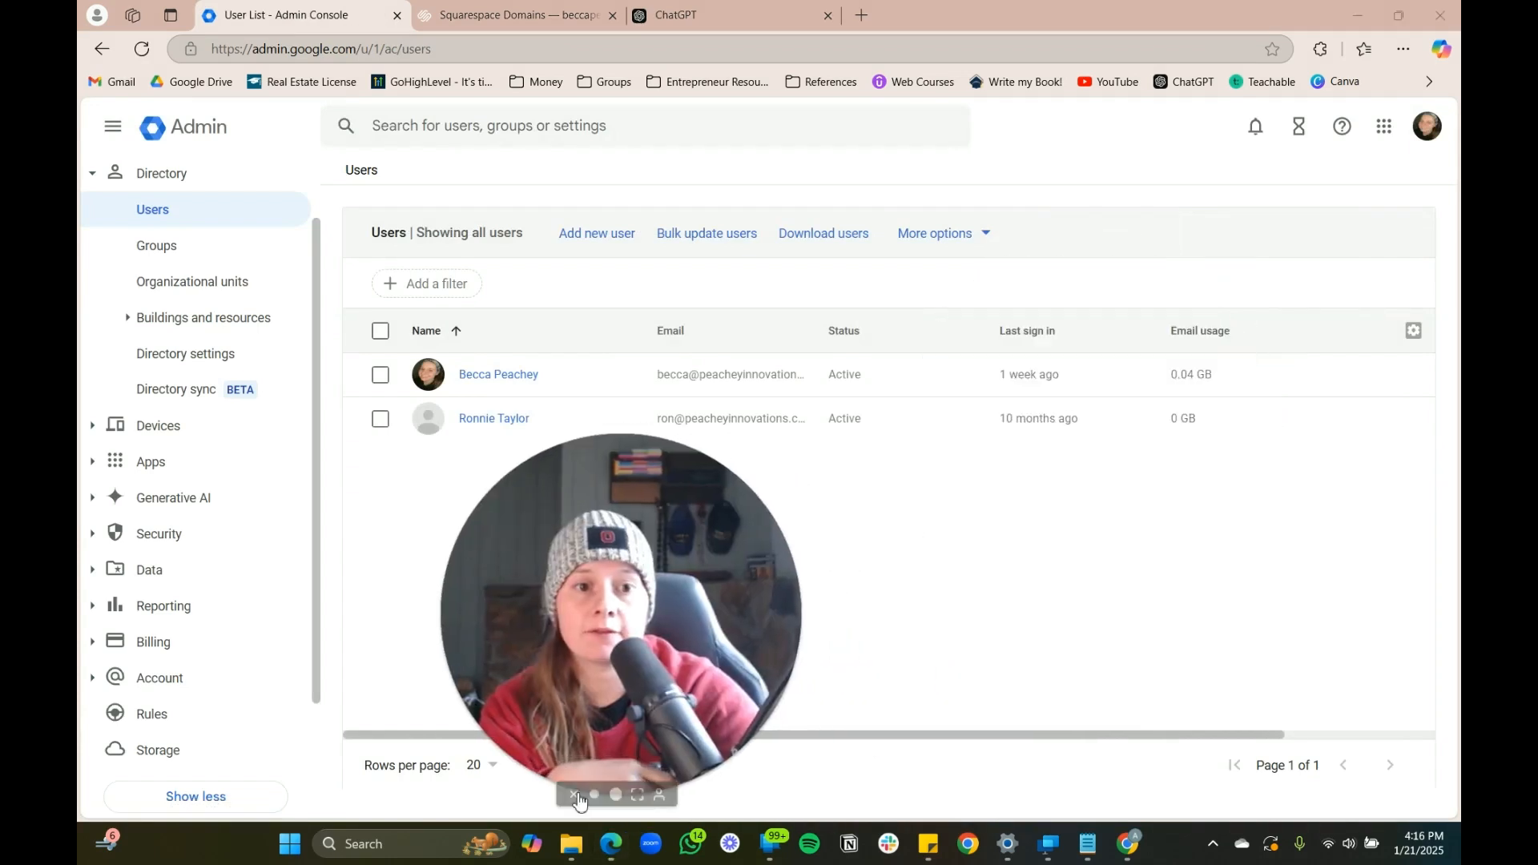
{"action": "left_click", "coordinate": [490, 377]}
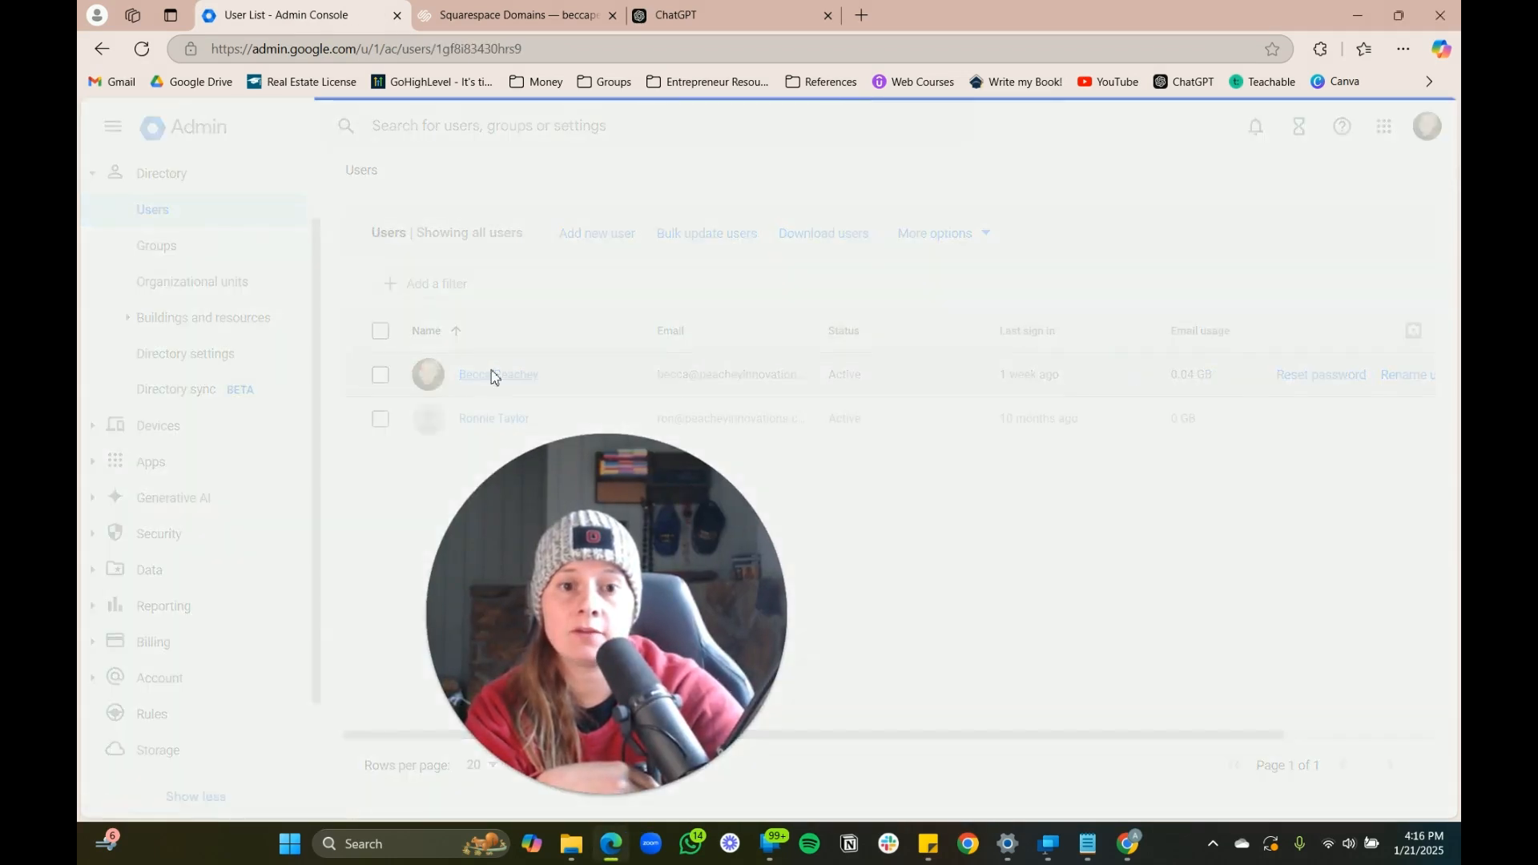
{"action": "left_click_drag", "start_coordinate": [567, 625], "coordinate": [264, 280]}
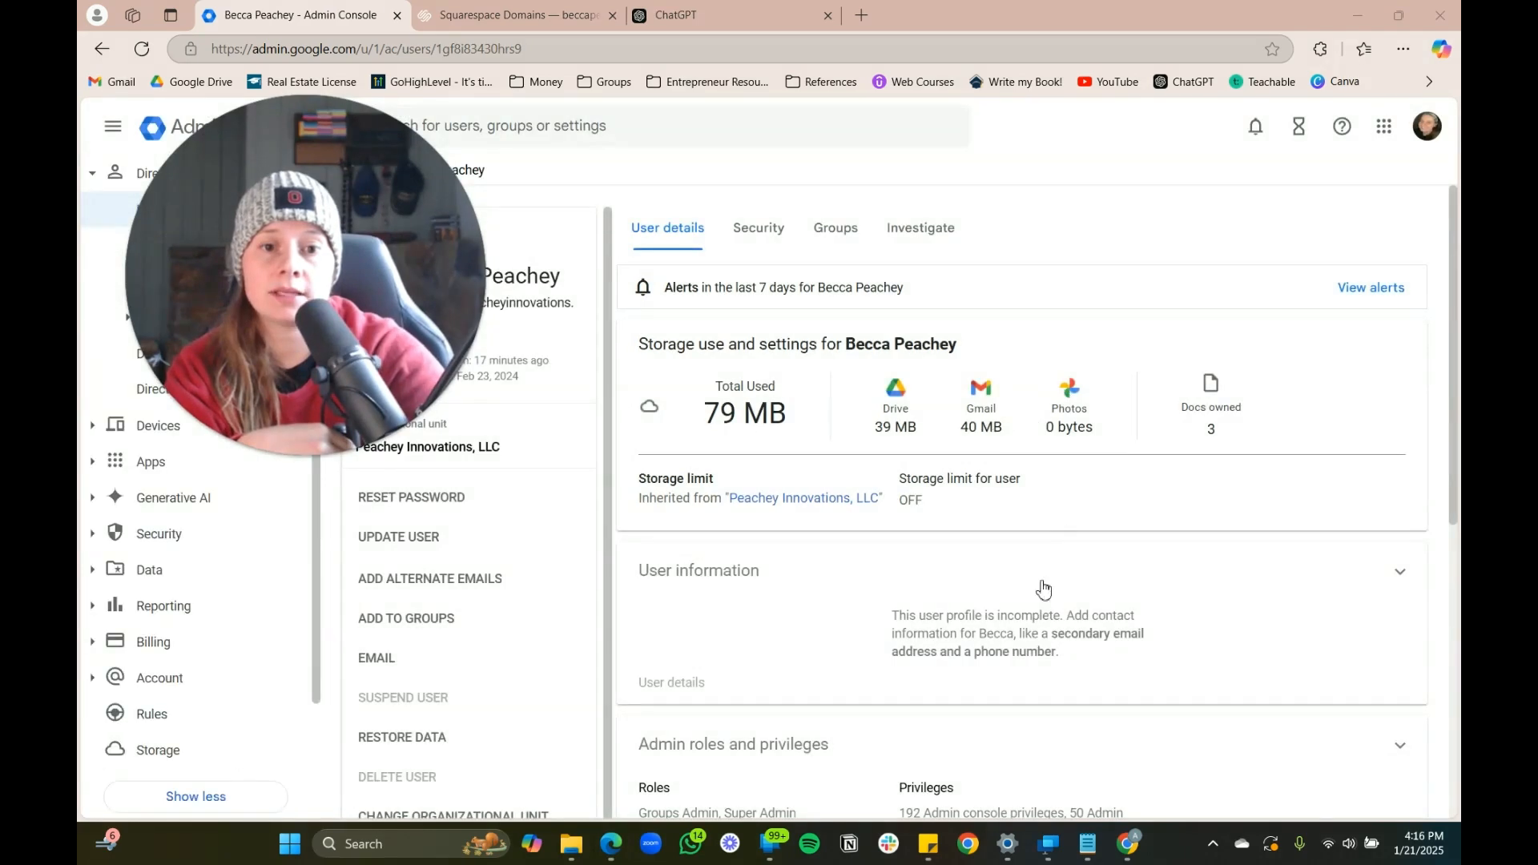
{"action": "left_click_drag", "start_coordinate": [333, 330], "coordinate": [1348, 218]}
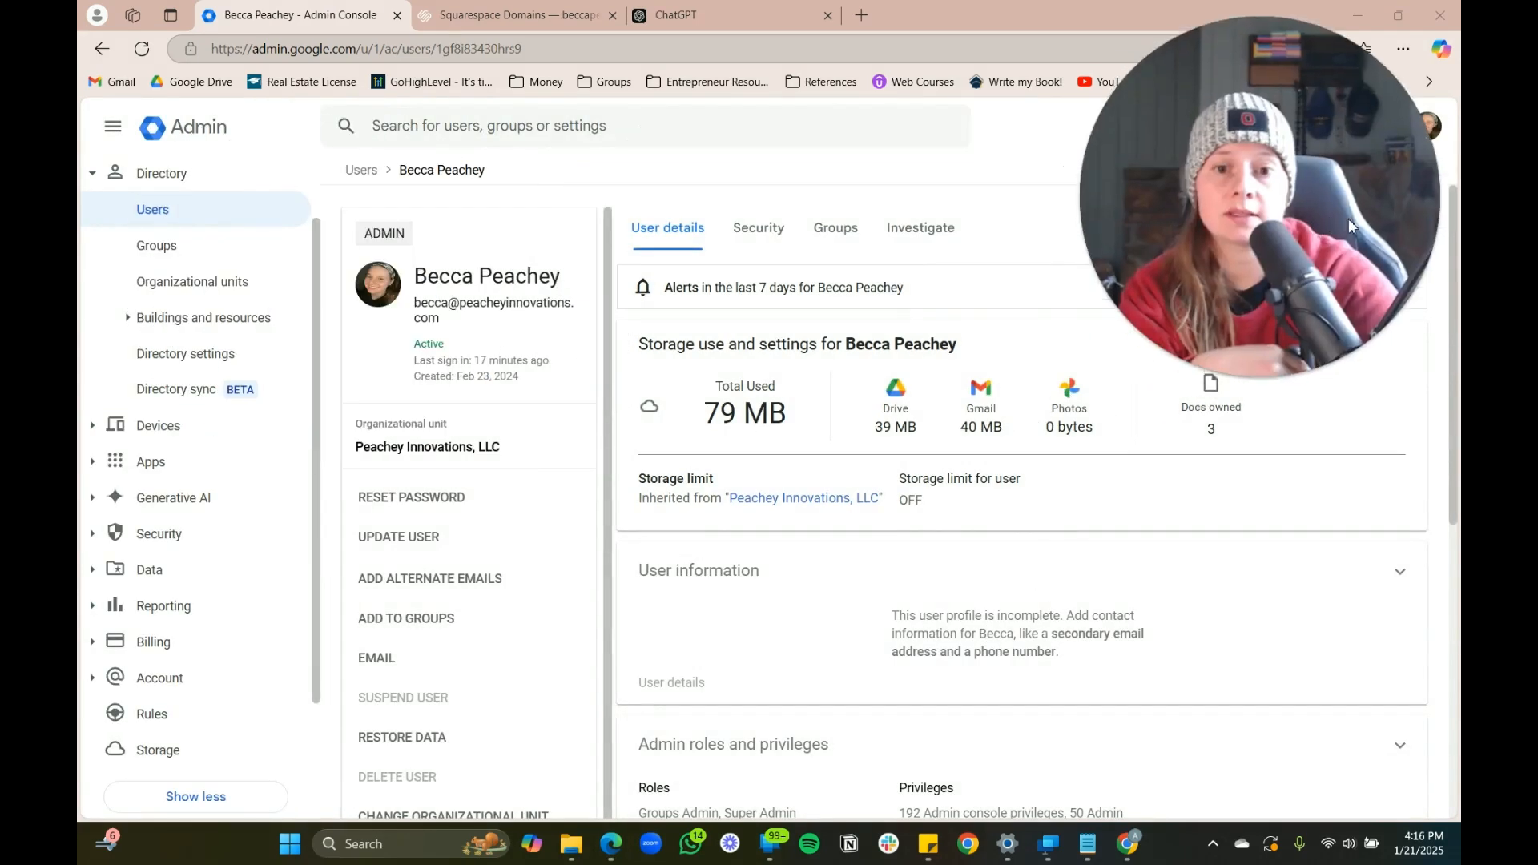
{"action": "left_click", "coordinate": [435, 579]}
{"action": "scroll", "coordinate": [1117, 498], "scroll_direction": "up", "scroll_amount": 2}
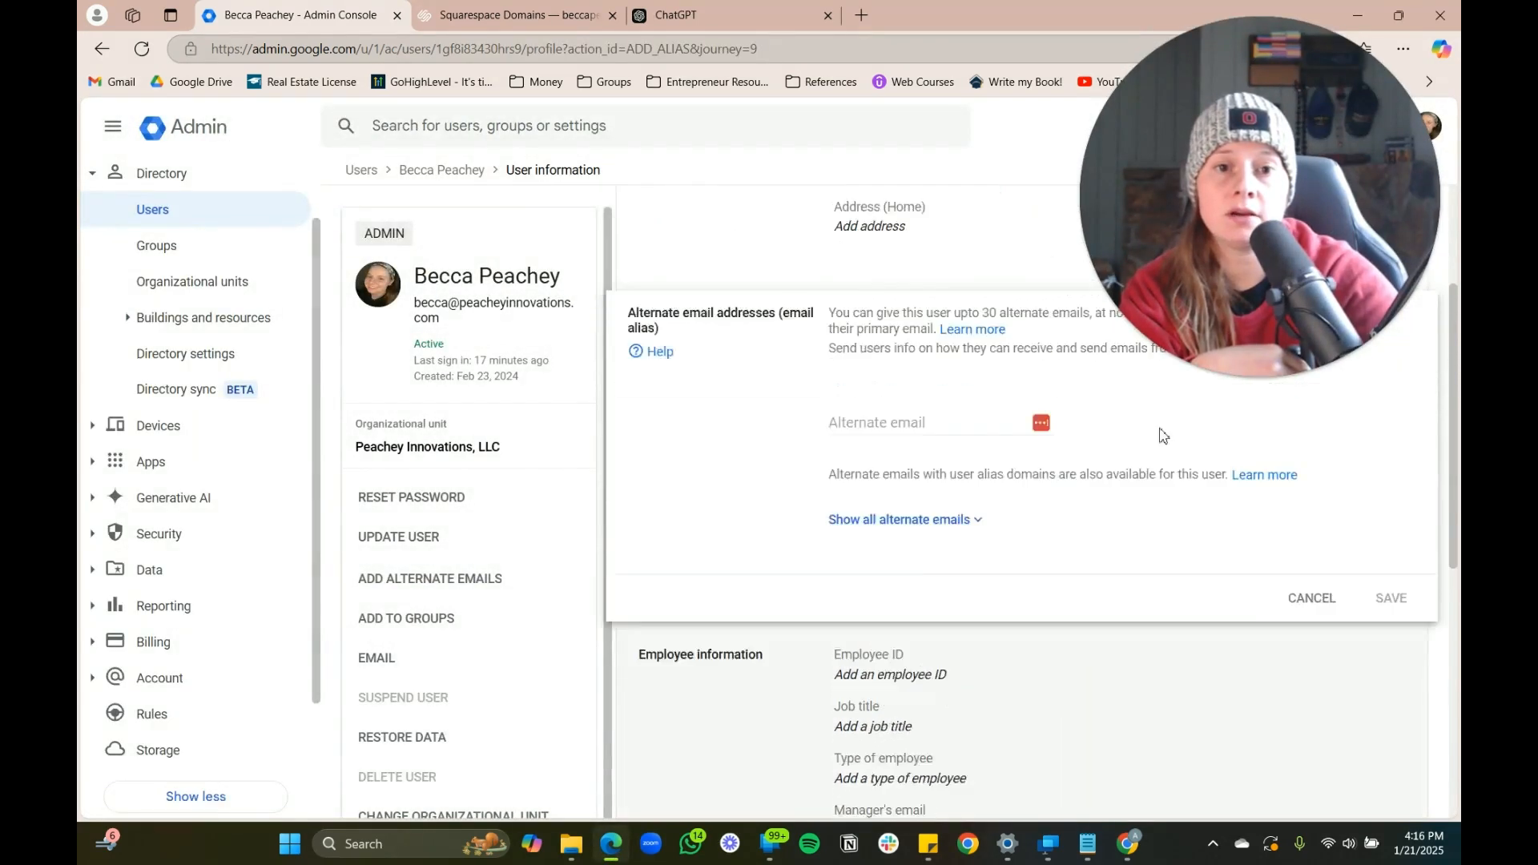
{"action": "left_click_drag", "start_coordinate": [1179, 200], "coordinate": [248, 268]}
Add two alternate email aliases on beccapeachy.com and beccapeachey.com, then save
{"action": "left_click", "coordinate": [882, 503]}
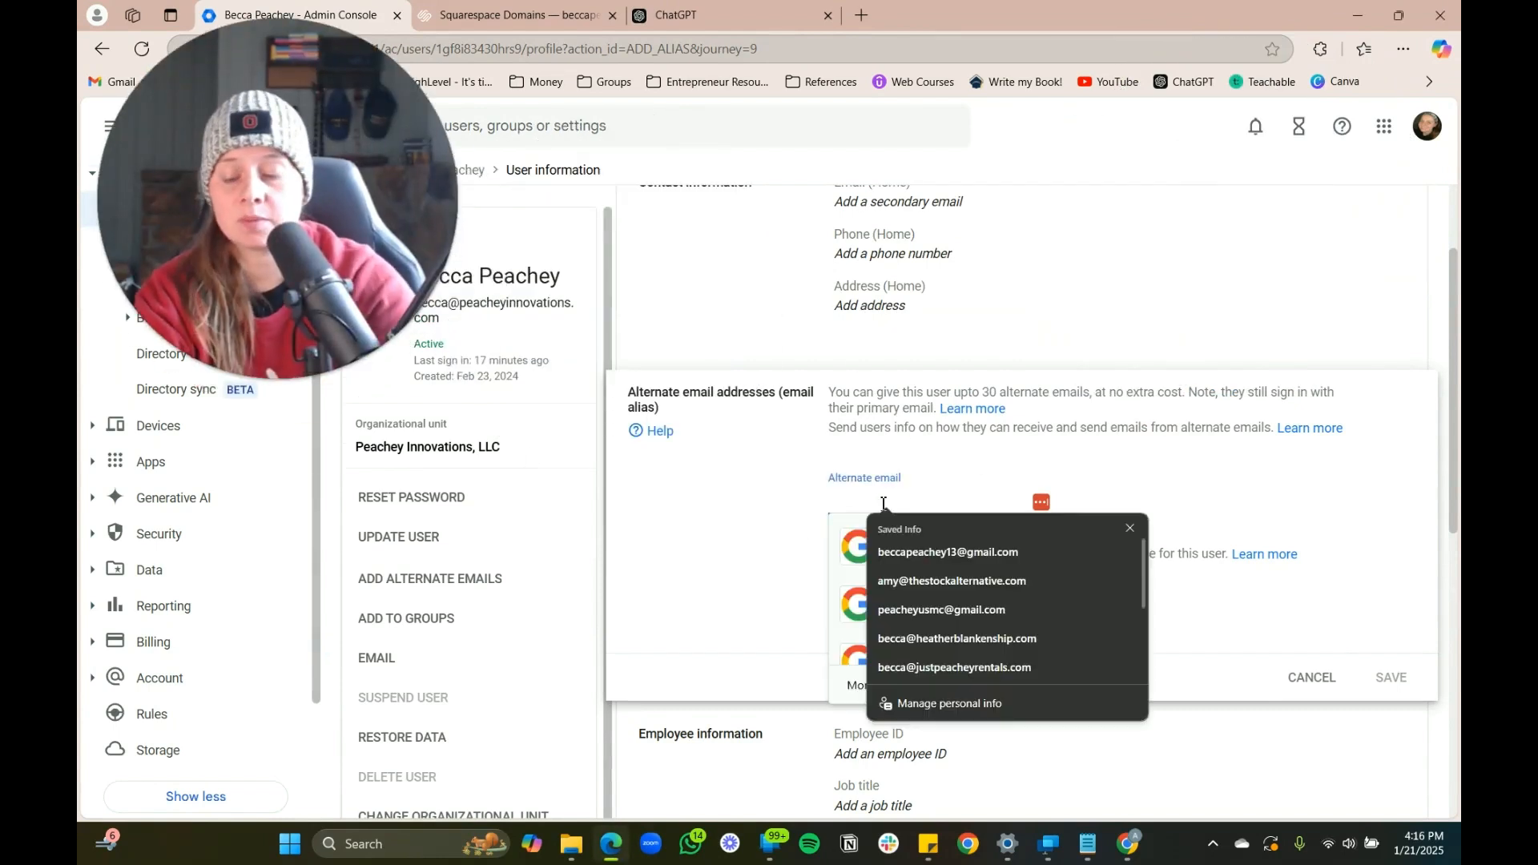
{"action": "left_click", "coordinate": [1211, 523]}
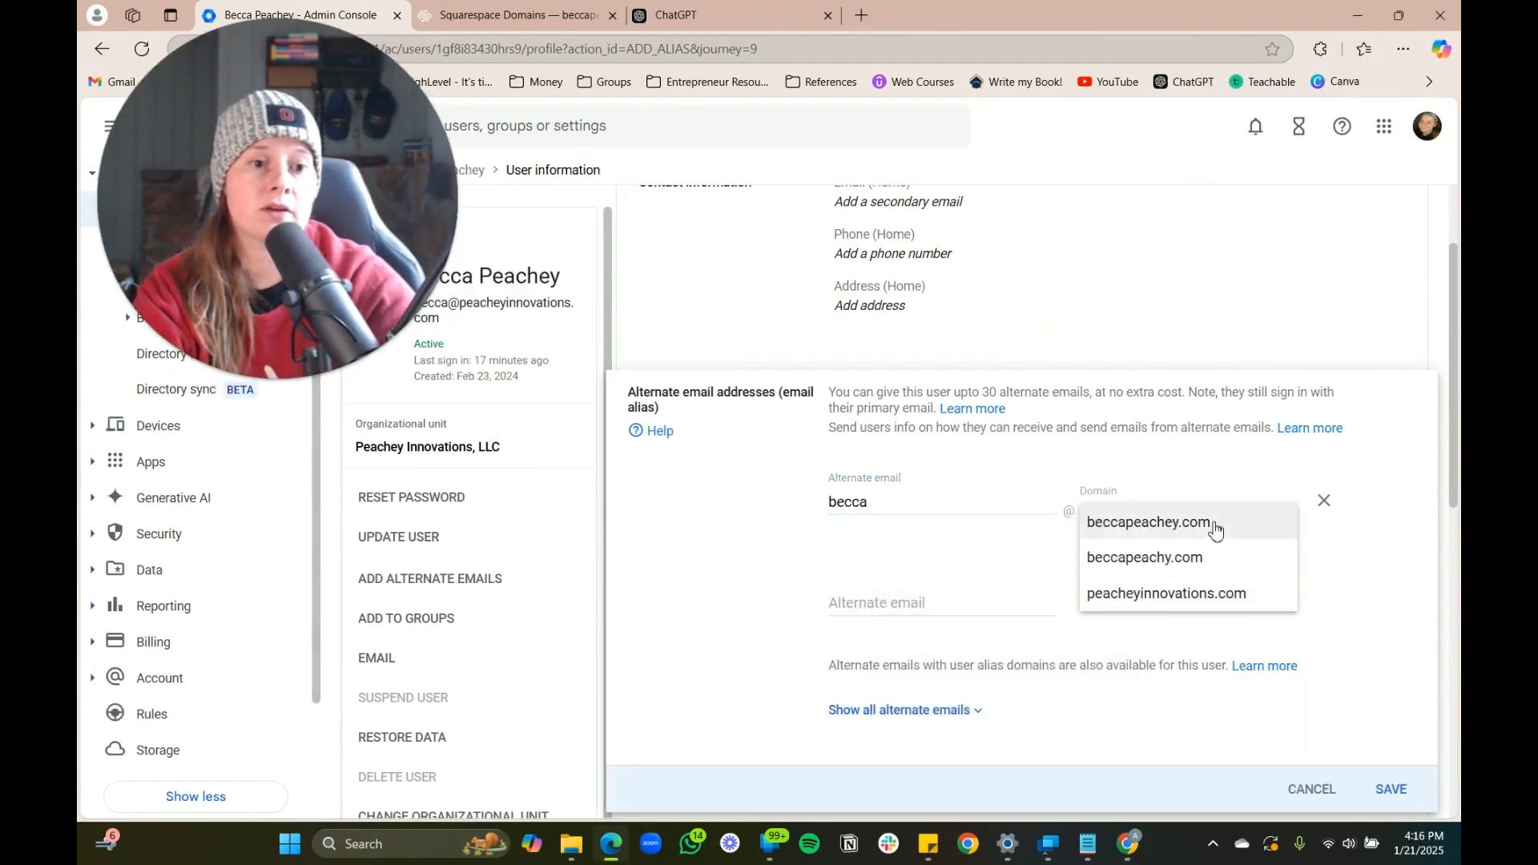
{"action": "left_click", "coordinate": [1194, 535]}
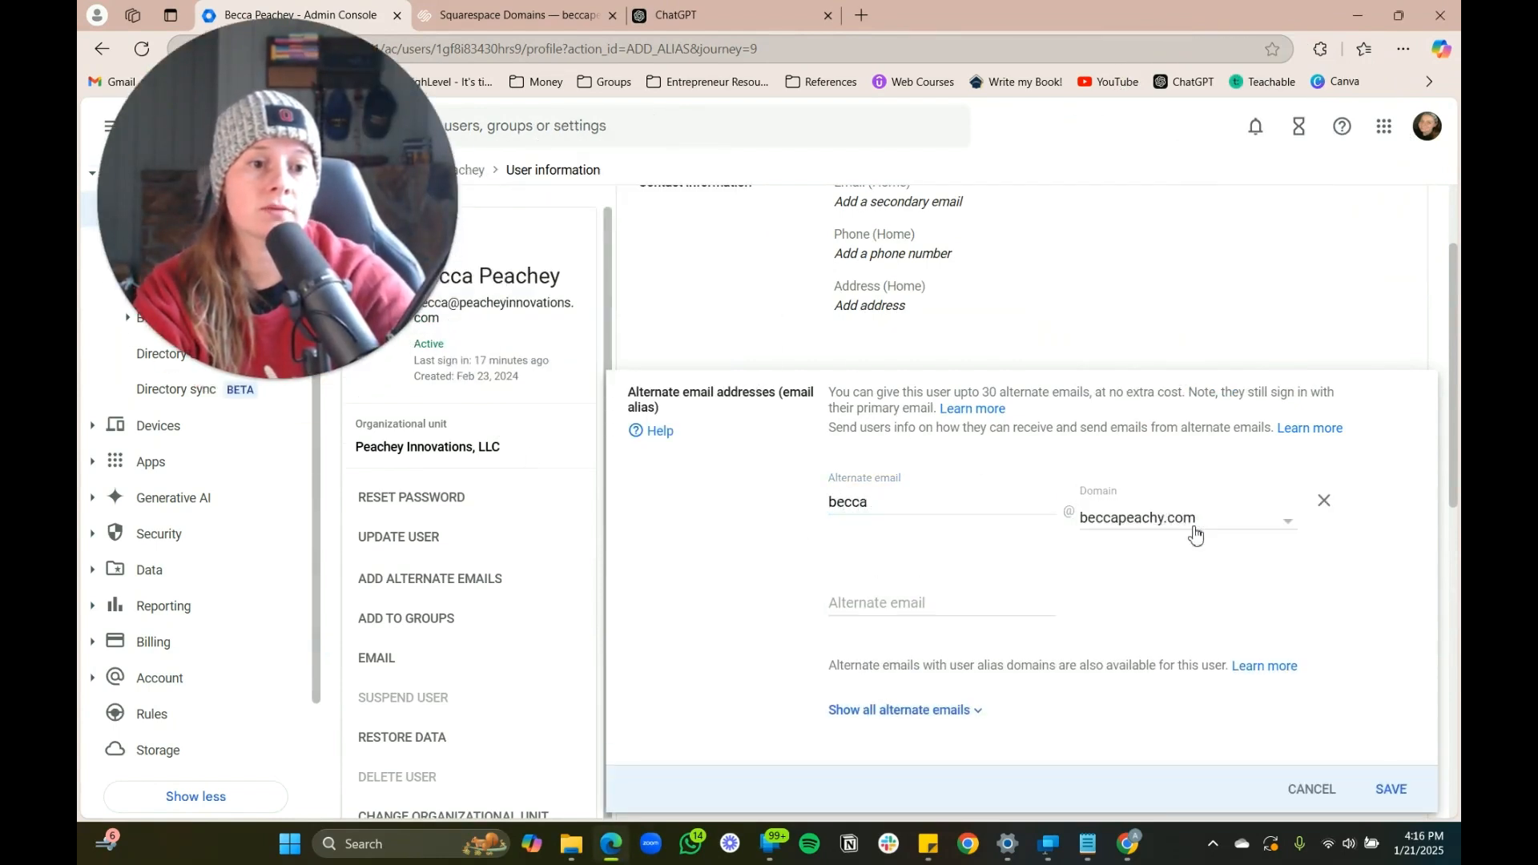
{"action": "left_click", "coordinate": [929, 601]}
{"action": "left_click", "coordinate": [1186, 621]}
{"action": "left_click", "coordinate": [1196, 630]}
{"action": "left_click", "coordinate": [1196, 631]}
{"action": "left_click", "coordinate": [1082, 656]}
{"action": "scroll", "coordinate": [1097, 707], "scroll_direction": "down", "scroll_amount": 5}
{"action": "left_click", "coordinate": [1391, 431]}
{"action": "left_click_drag", "start_coordinate": [257, 231], "coordinate": [1142, 420]}
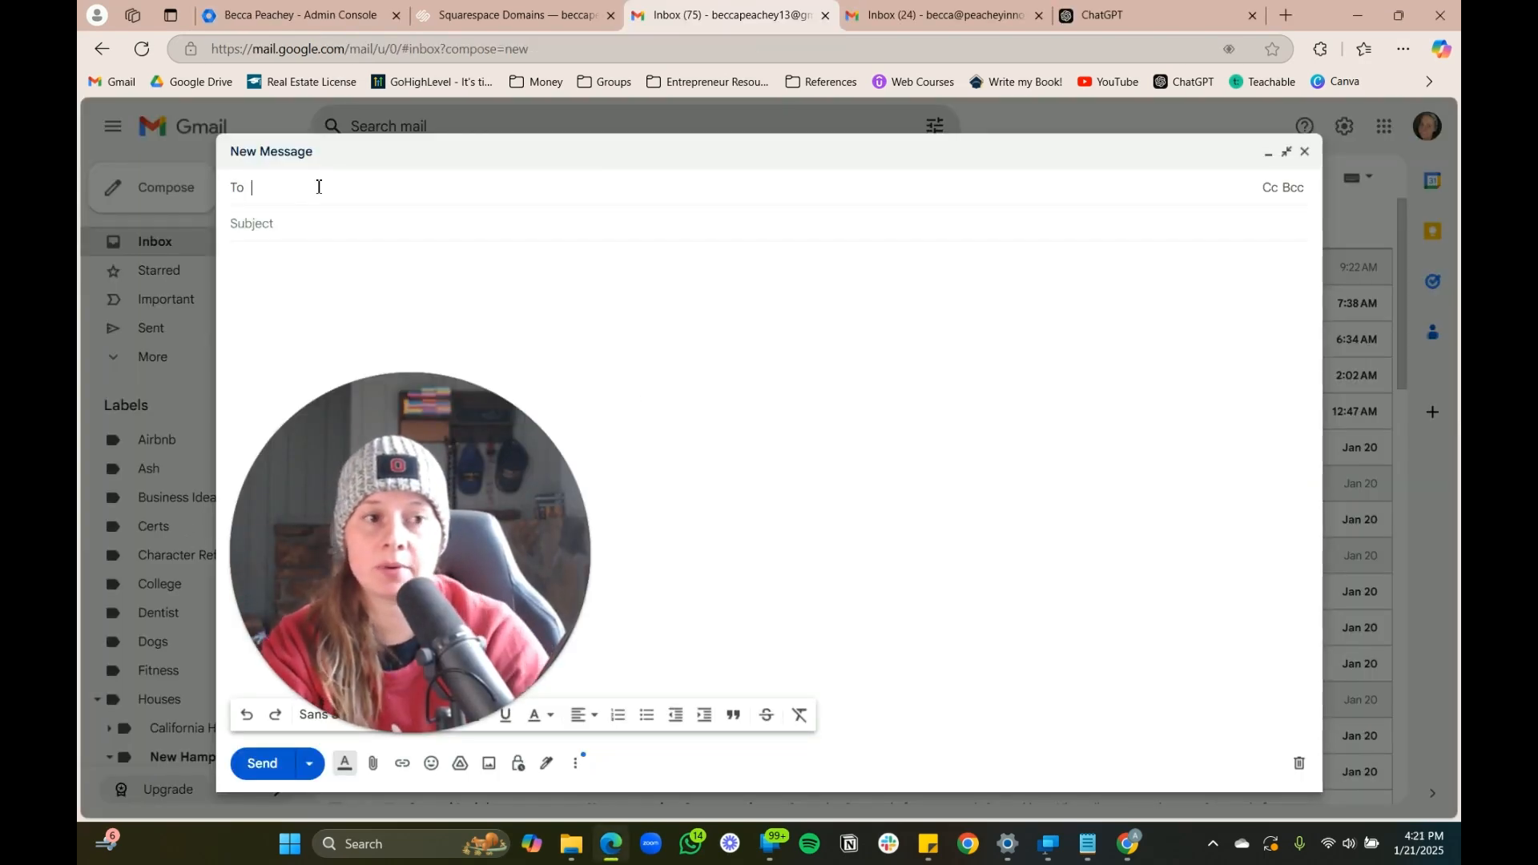
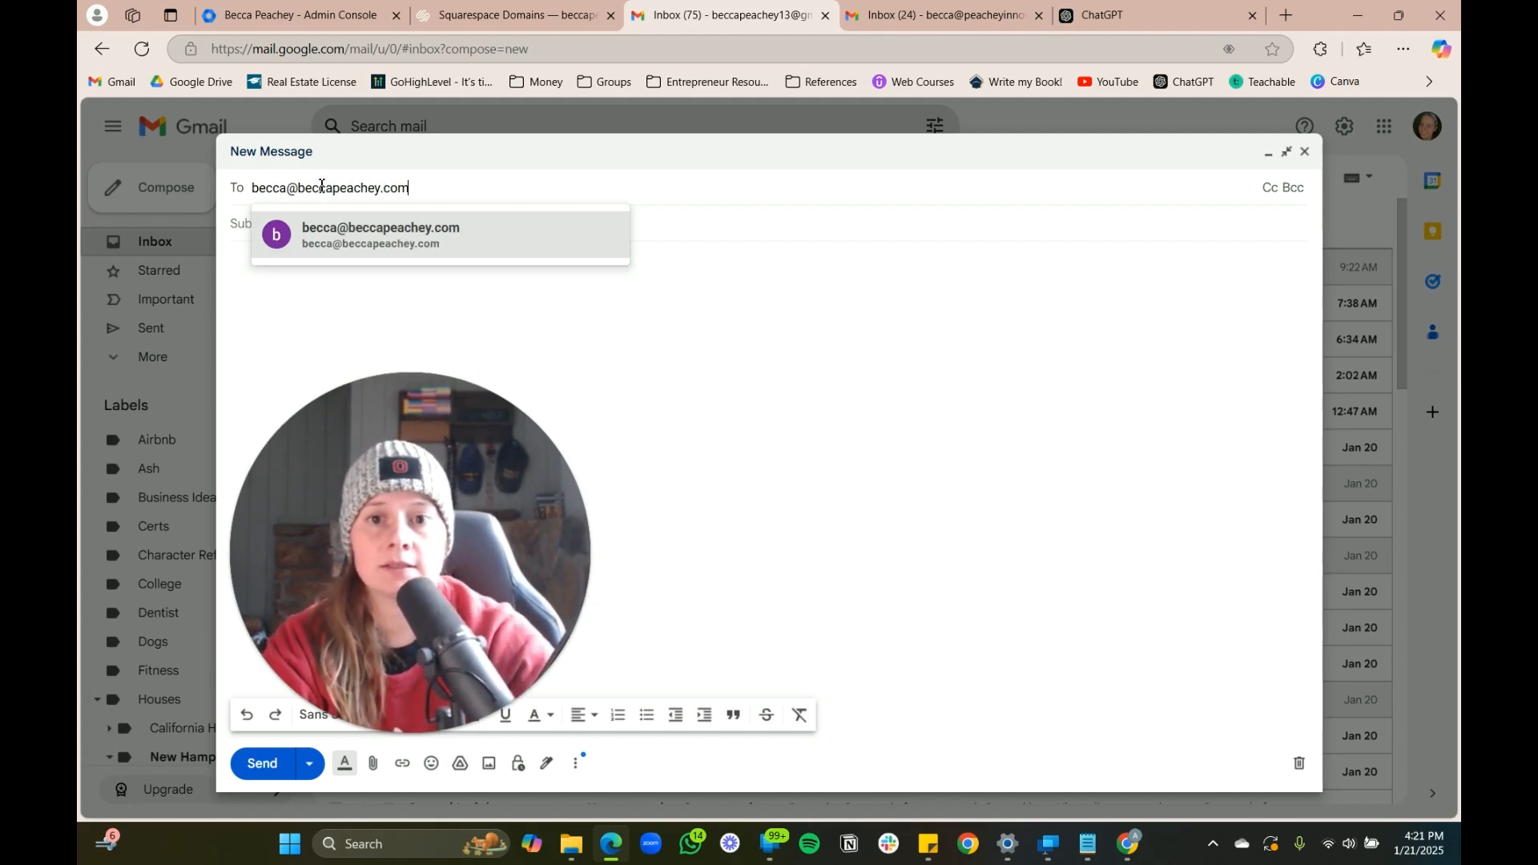
Address the 'test' message to the new beccapeachey.com alias, send it, and switch to the business inbox
{"action": "left_click", "coordinate": [370, 248]}
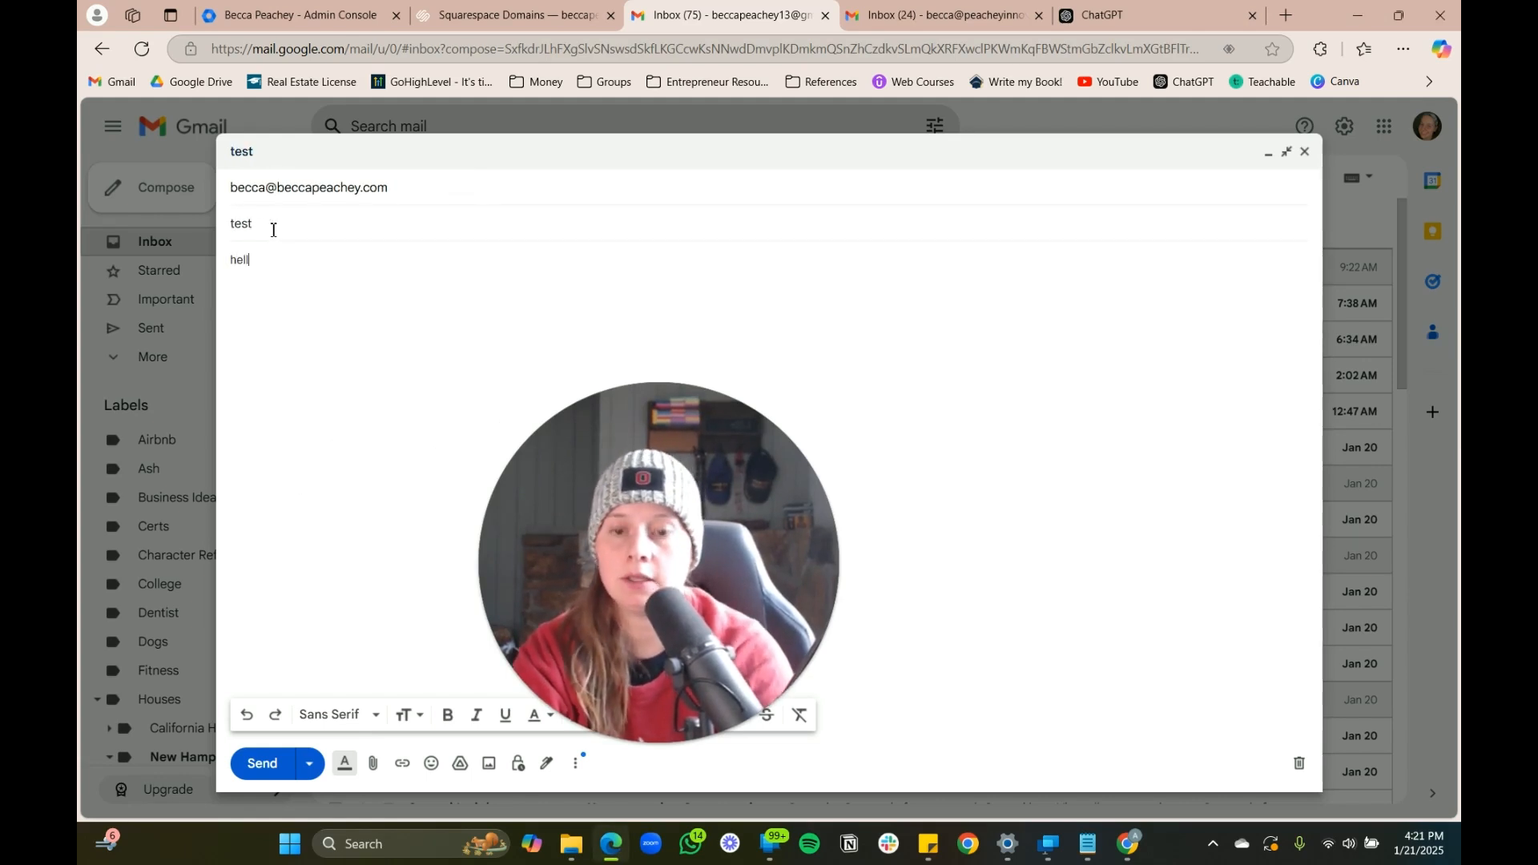
{"action": "left_click", "coordinate": [266, 765]}
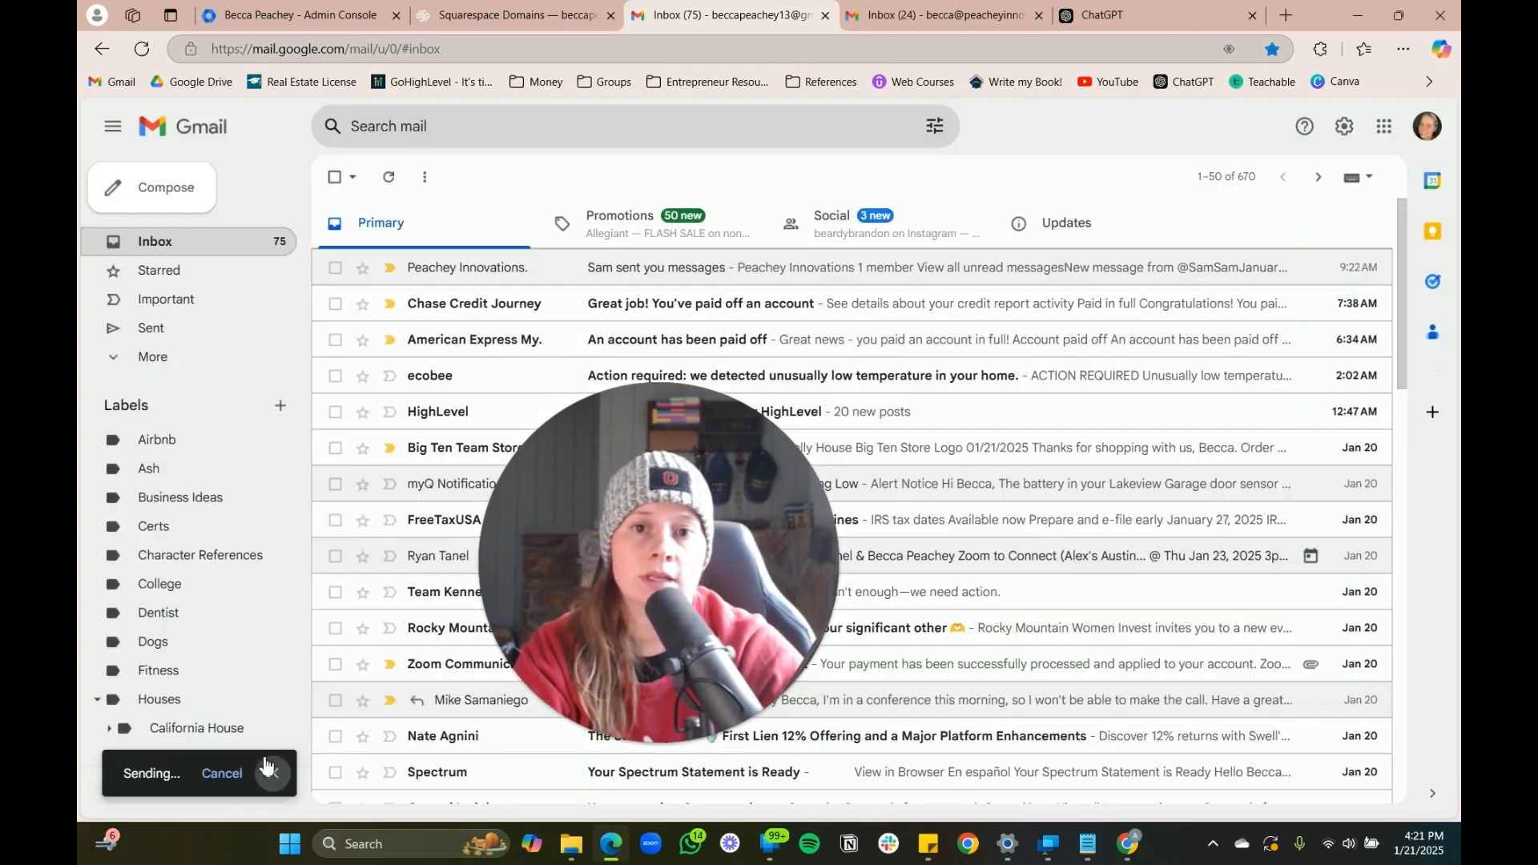
{"action": "left_click", "coordinate": [946, 22]}
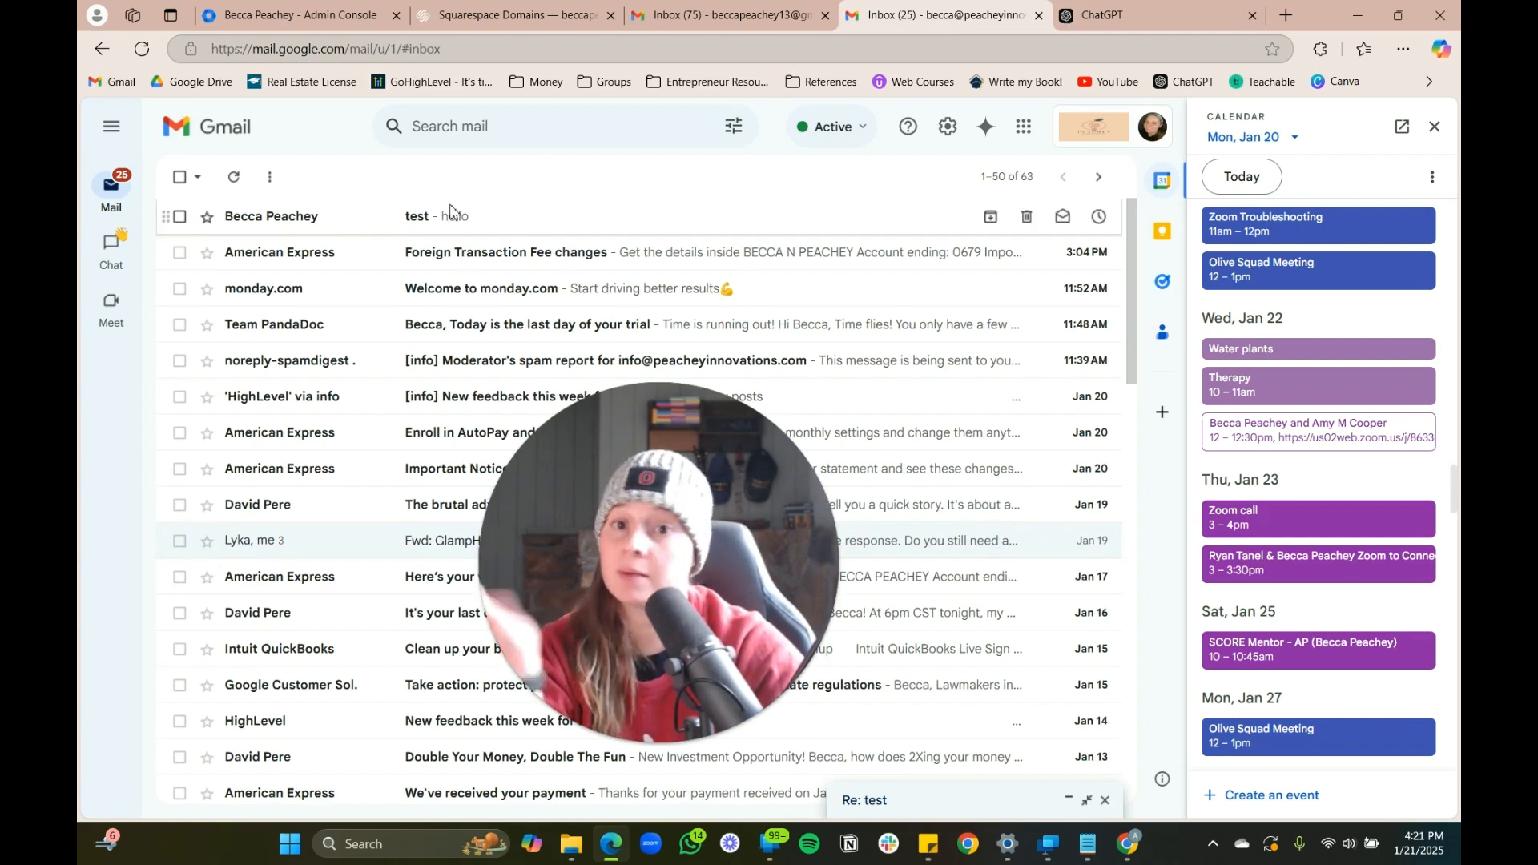
Open the received 'test' email reading hello and close the Calendar side panel
{"action": "left_click", "coordinate": [451, 215]}
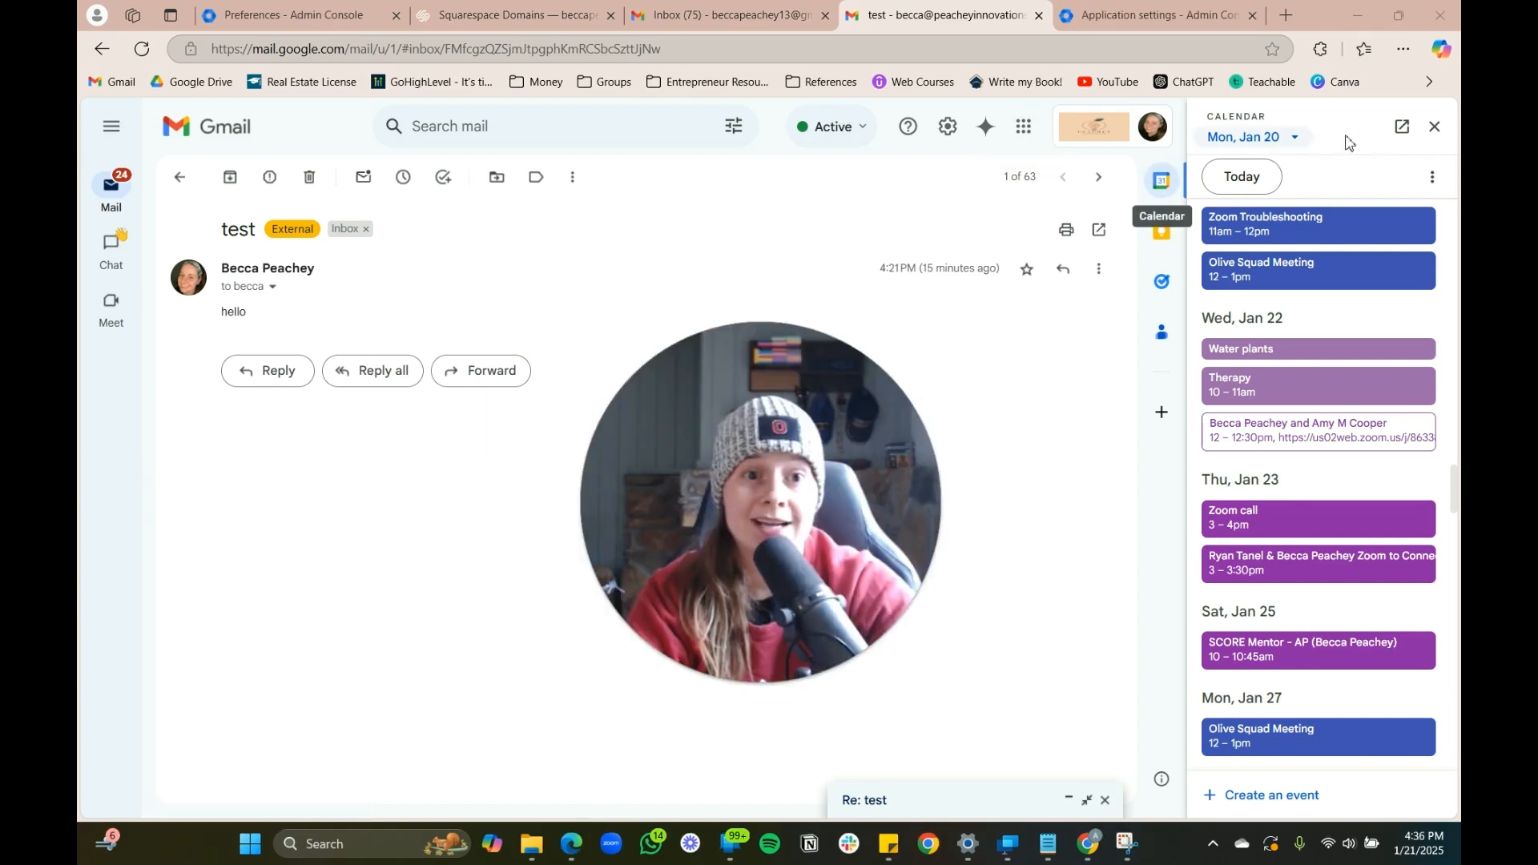
{"action": "left_click", "coordinate": [1435, 127]}
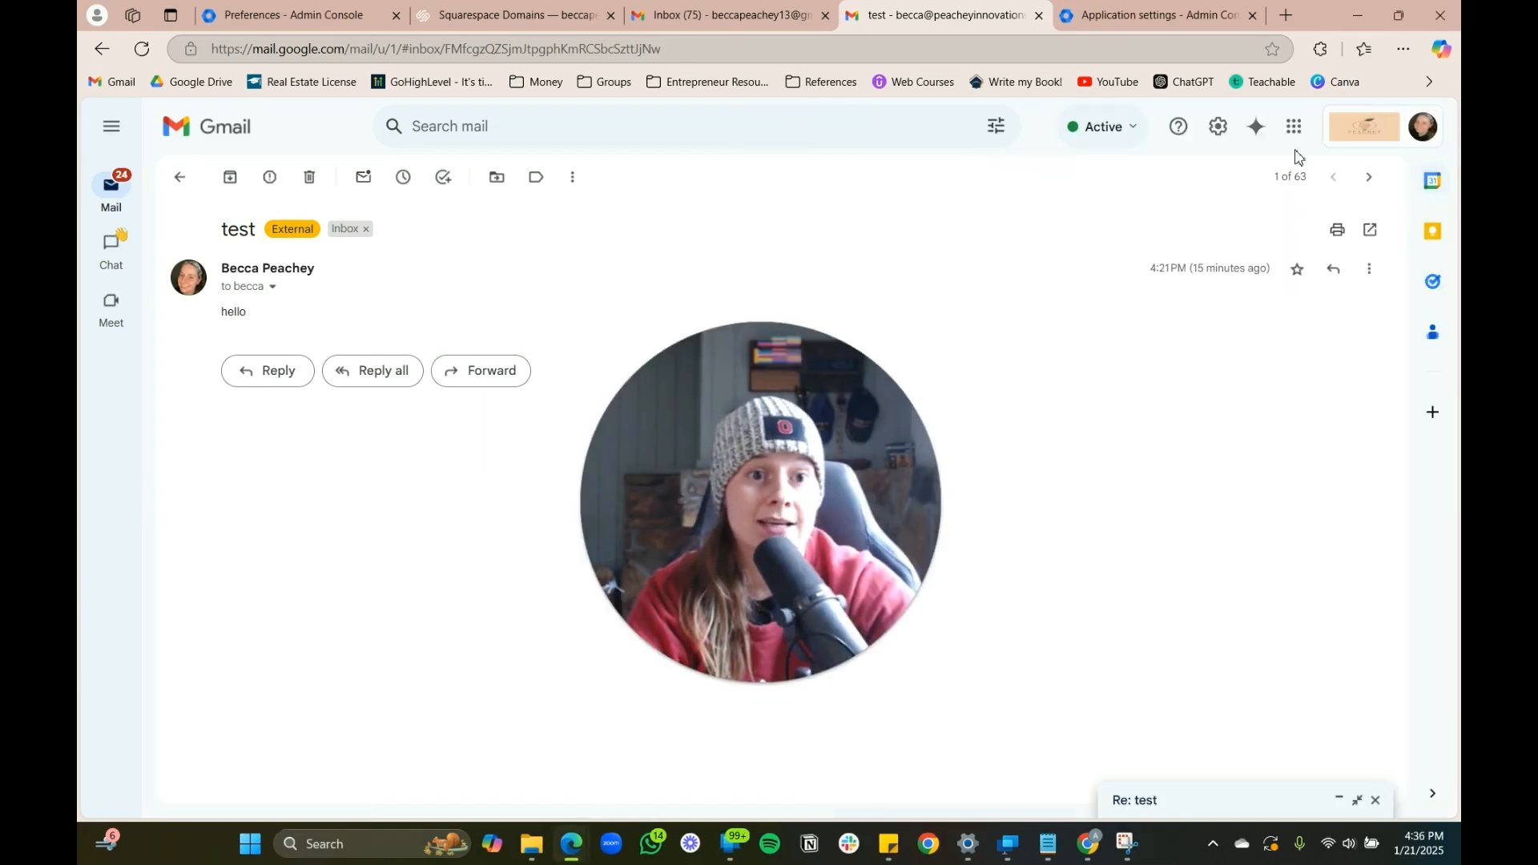
Go to Gmail's Accounts settings and begin adding another Send mail as address
{"action": "left_click", "coordinate": [1217, 128]}
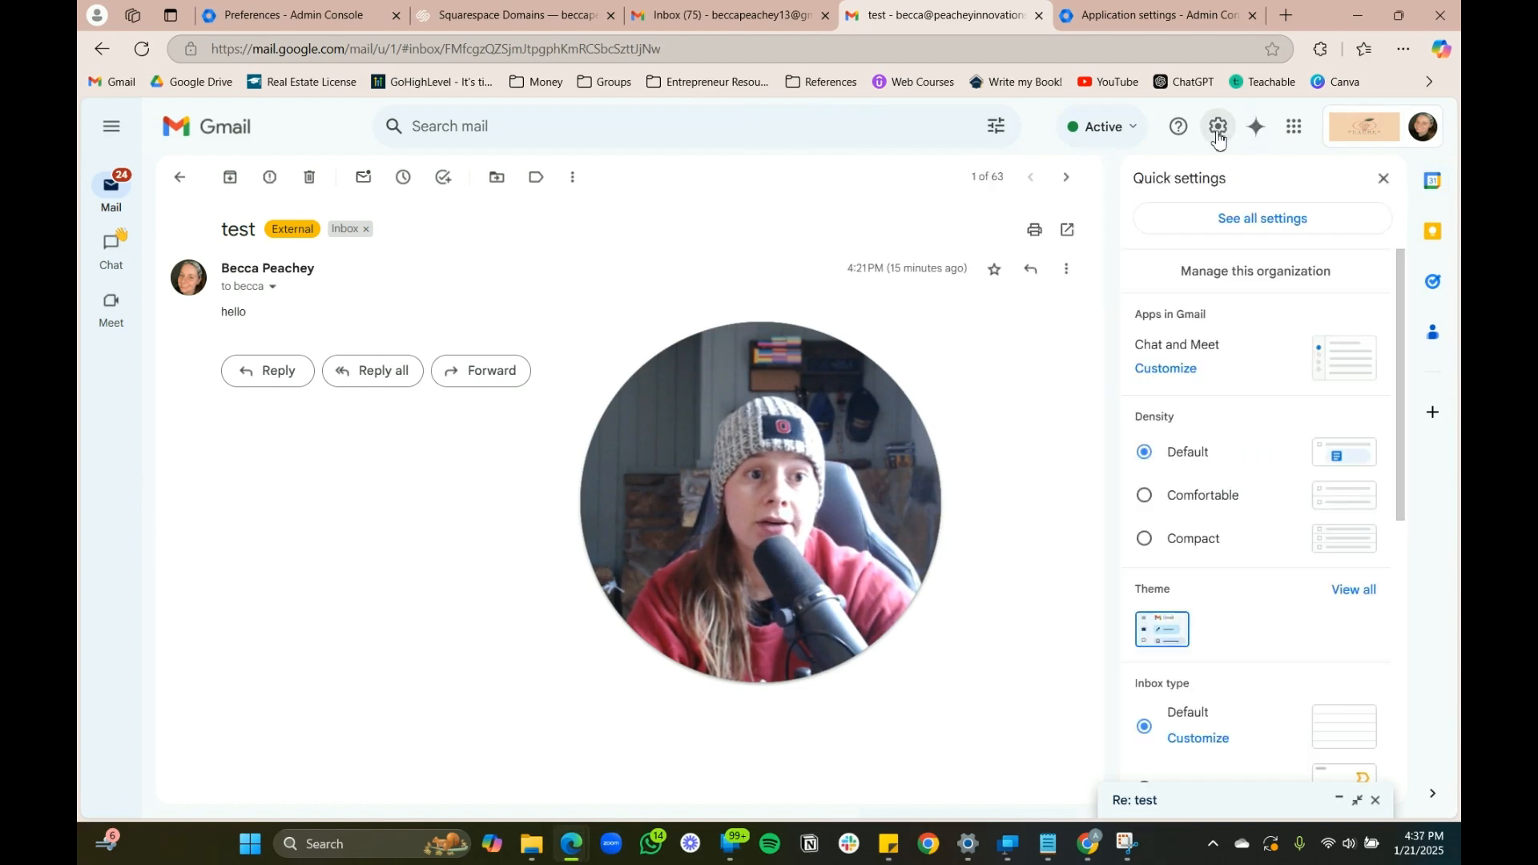
{"action": "left_click", "coordinate": [1263, 225]}
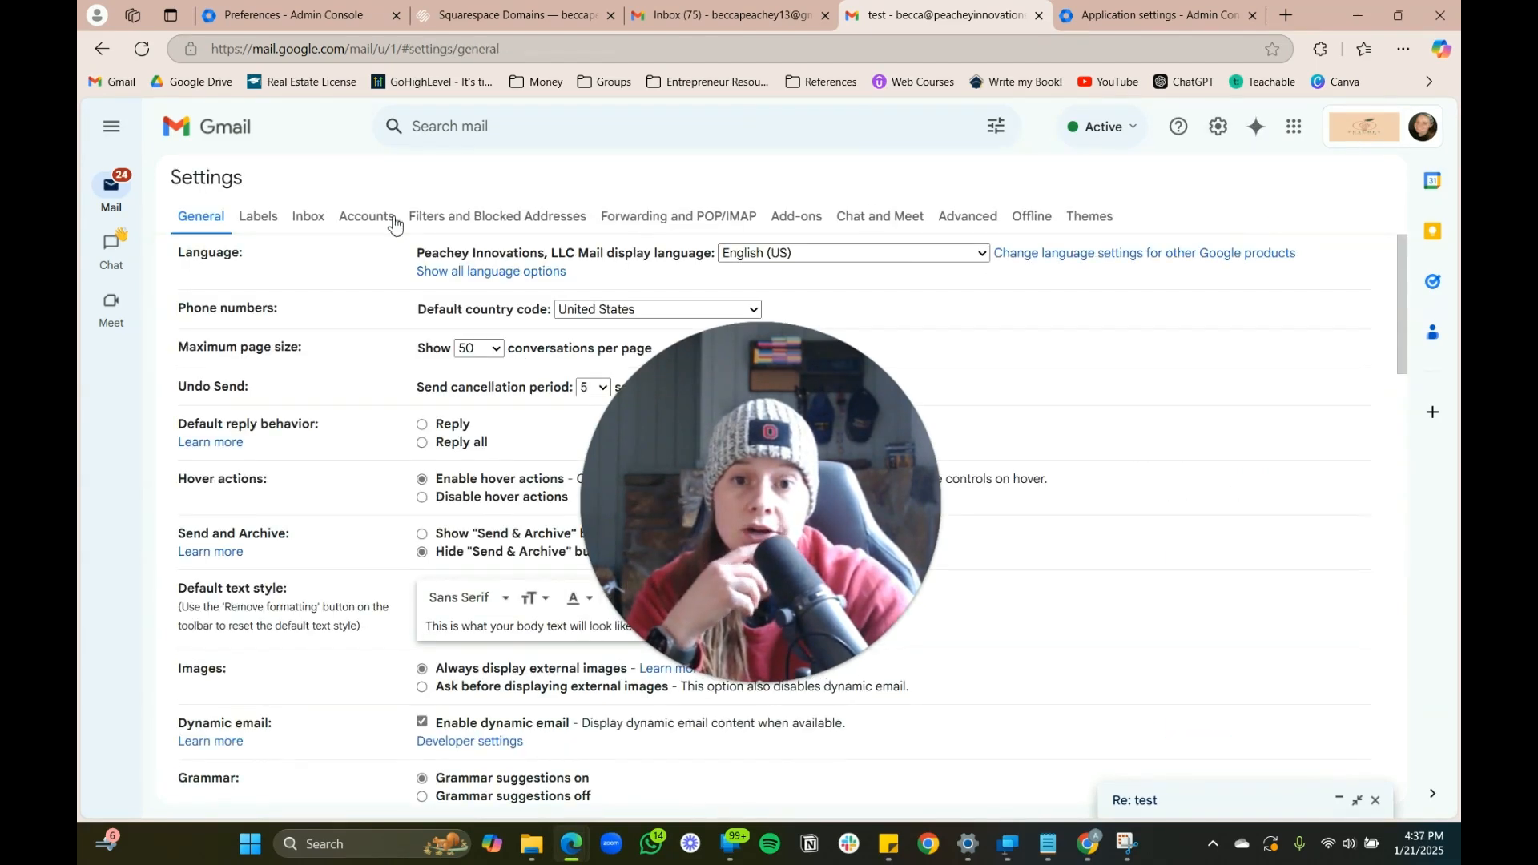
{"action": "left_click", "coordinate": [391, 222]}
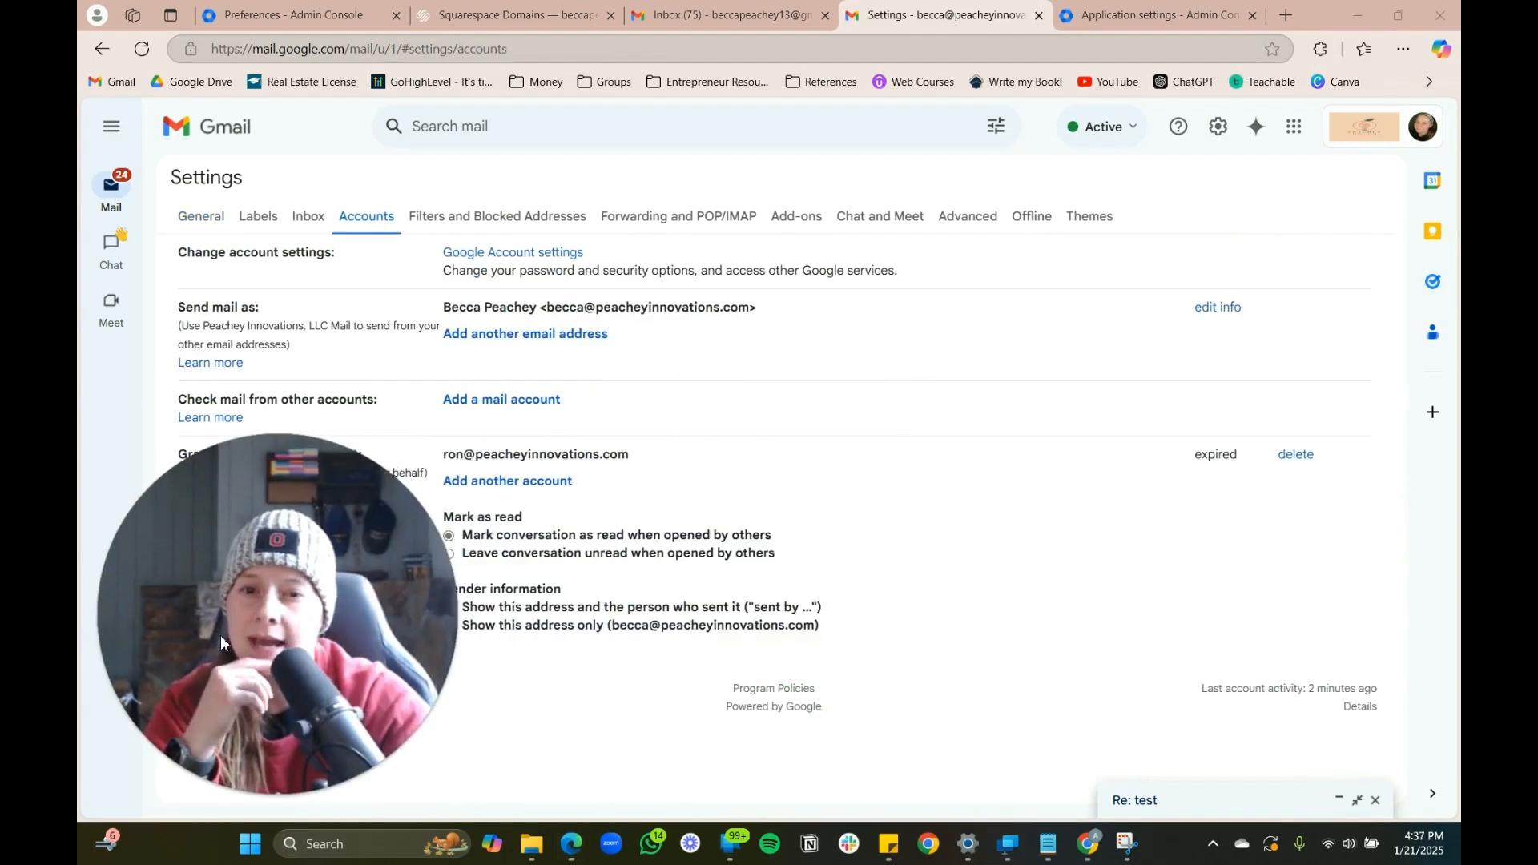
{"action": "left_click", "coordinate": [501, 337]}
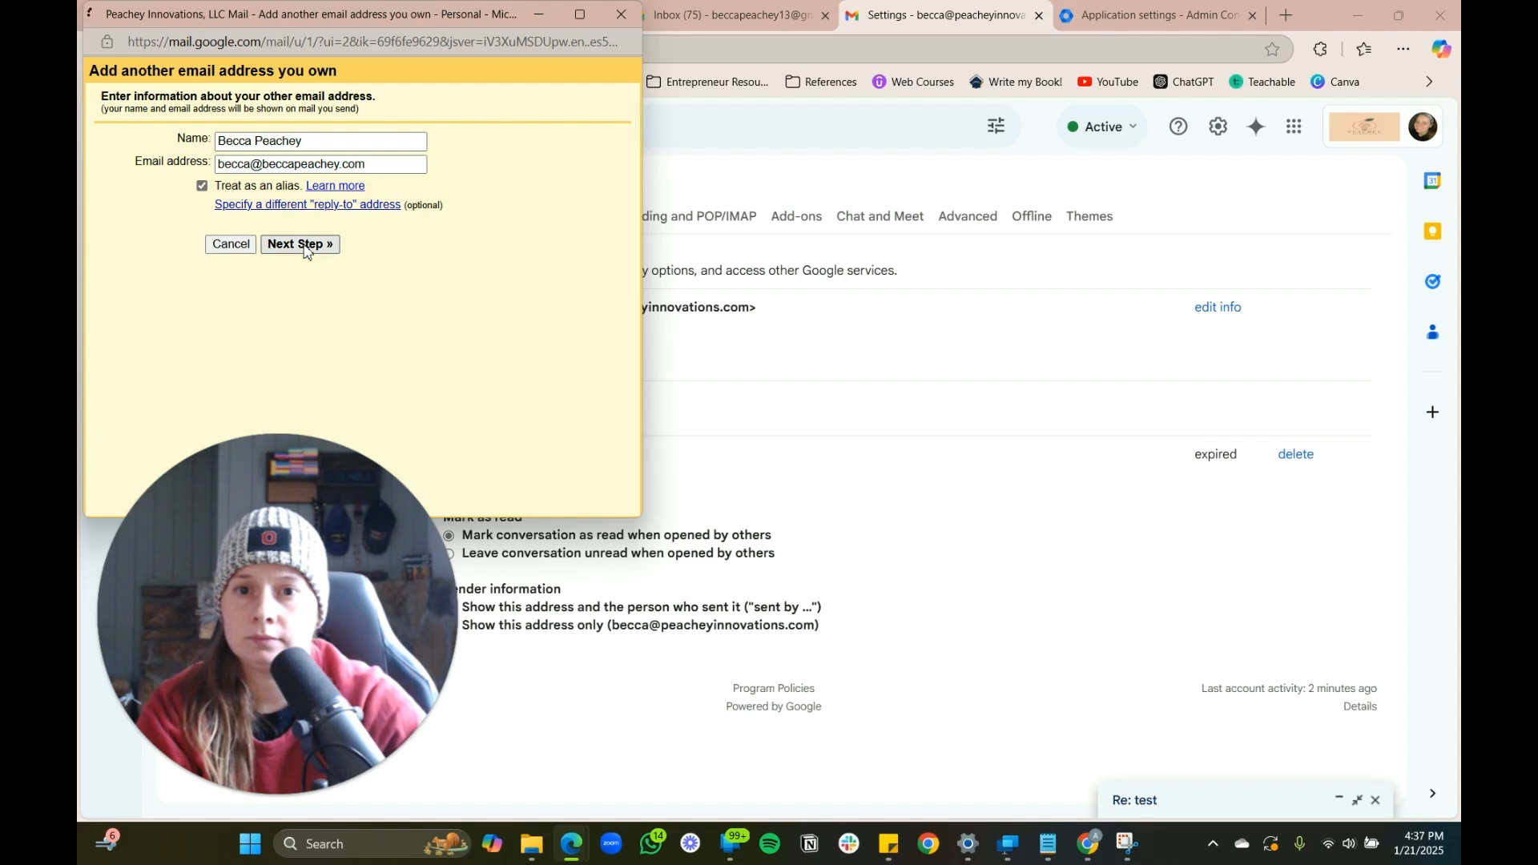
Add the beccapeachey.com and beccapeachy.com send-as addresses and set replies to come from the receiving address
{"action": "left_click", "coordinate": [303, 245]}
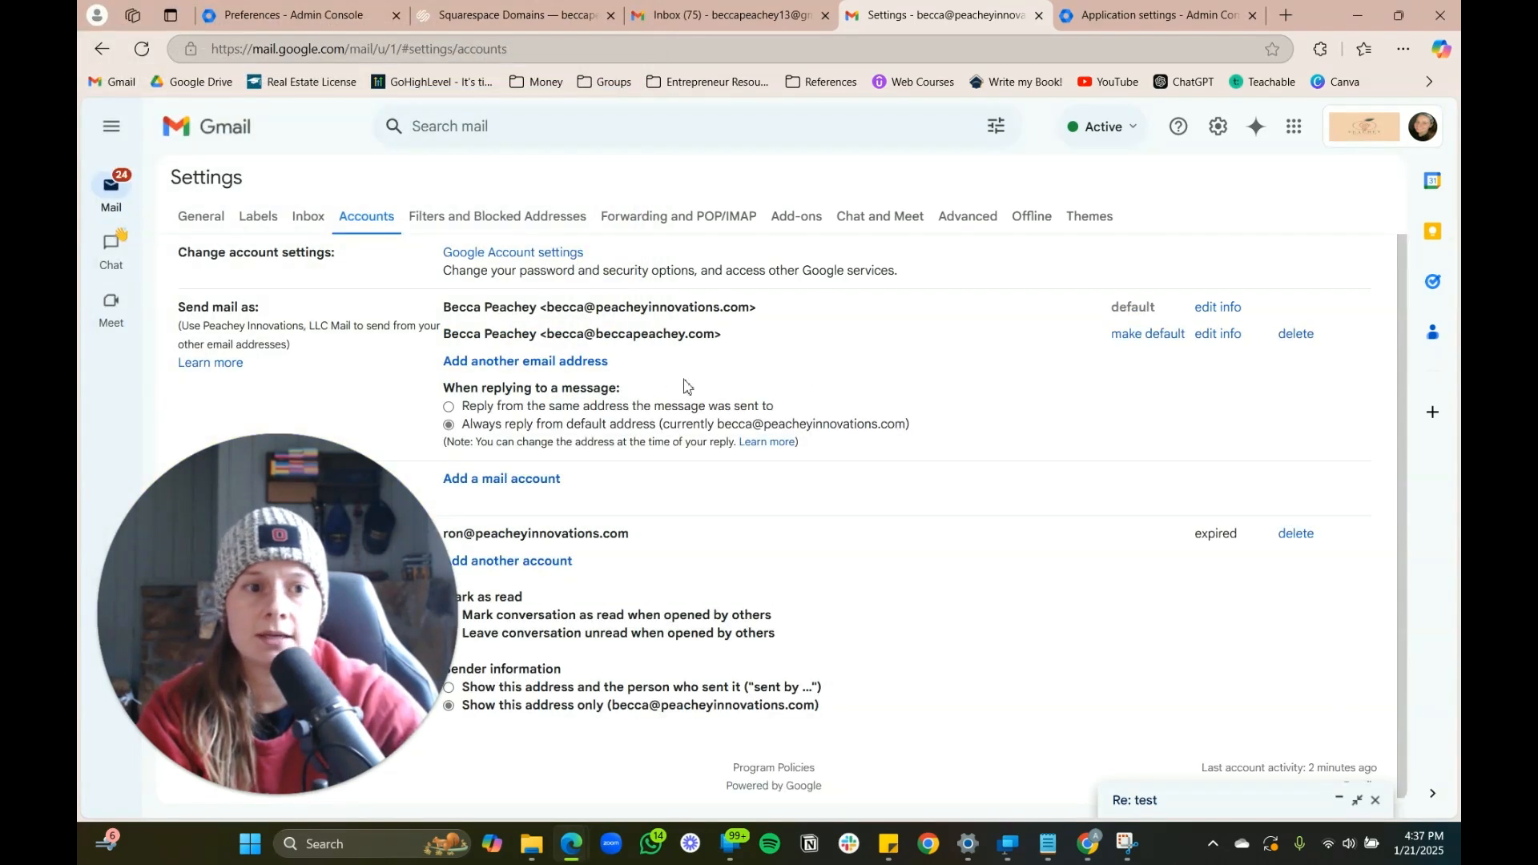
{"action": "left_click", "coordinate": [491, 362]}
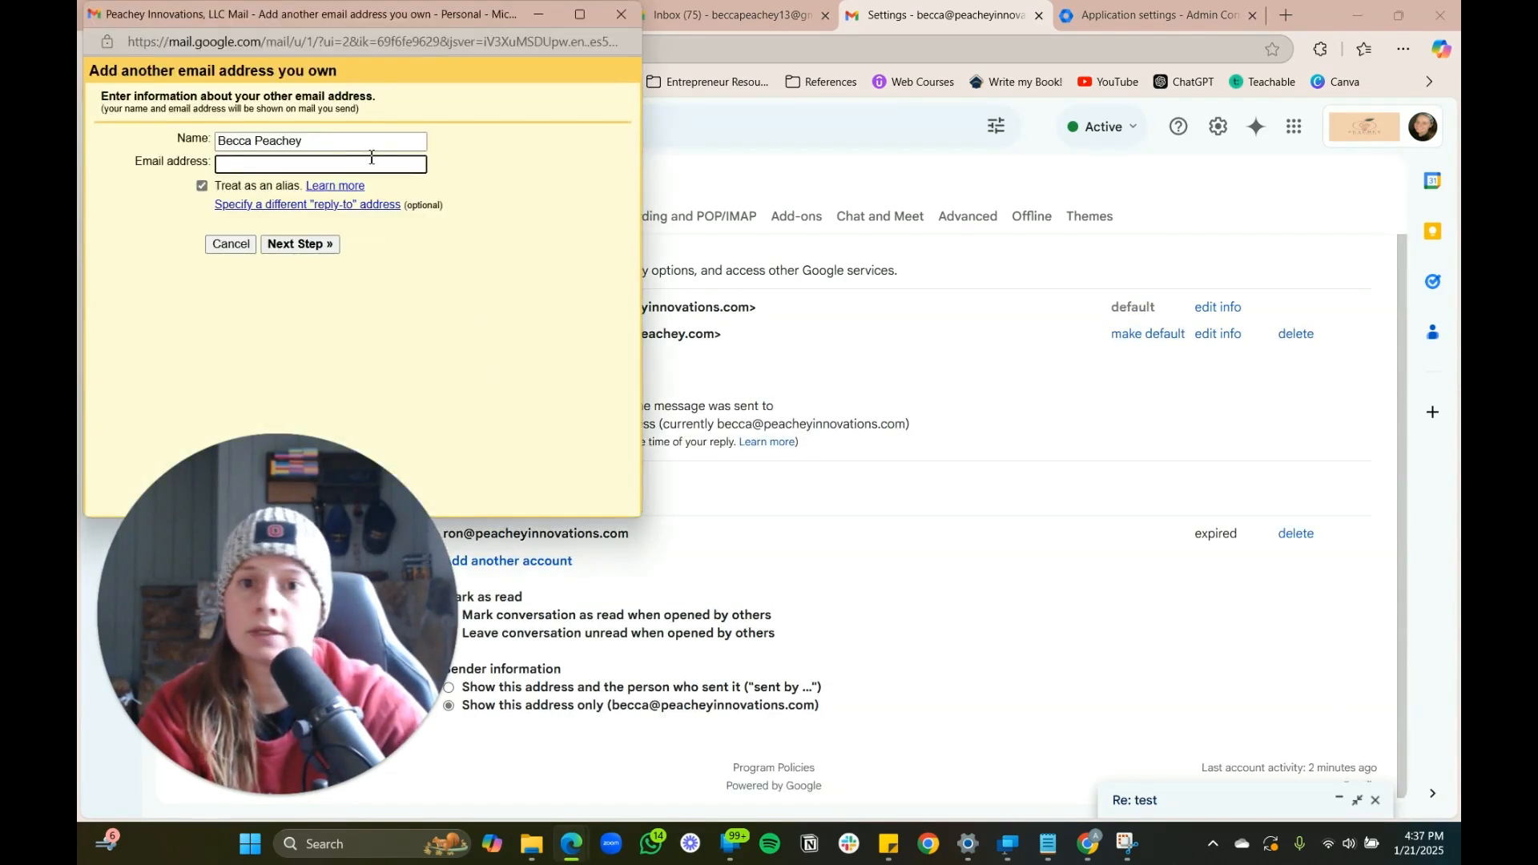
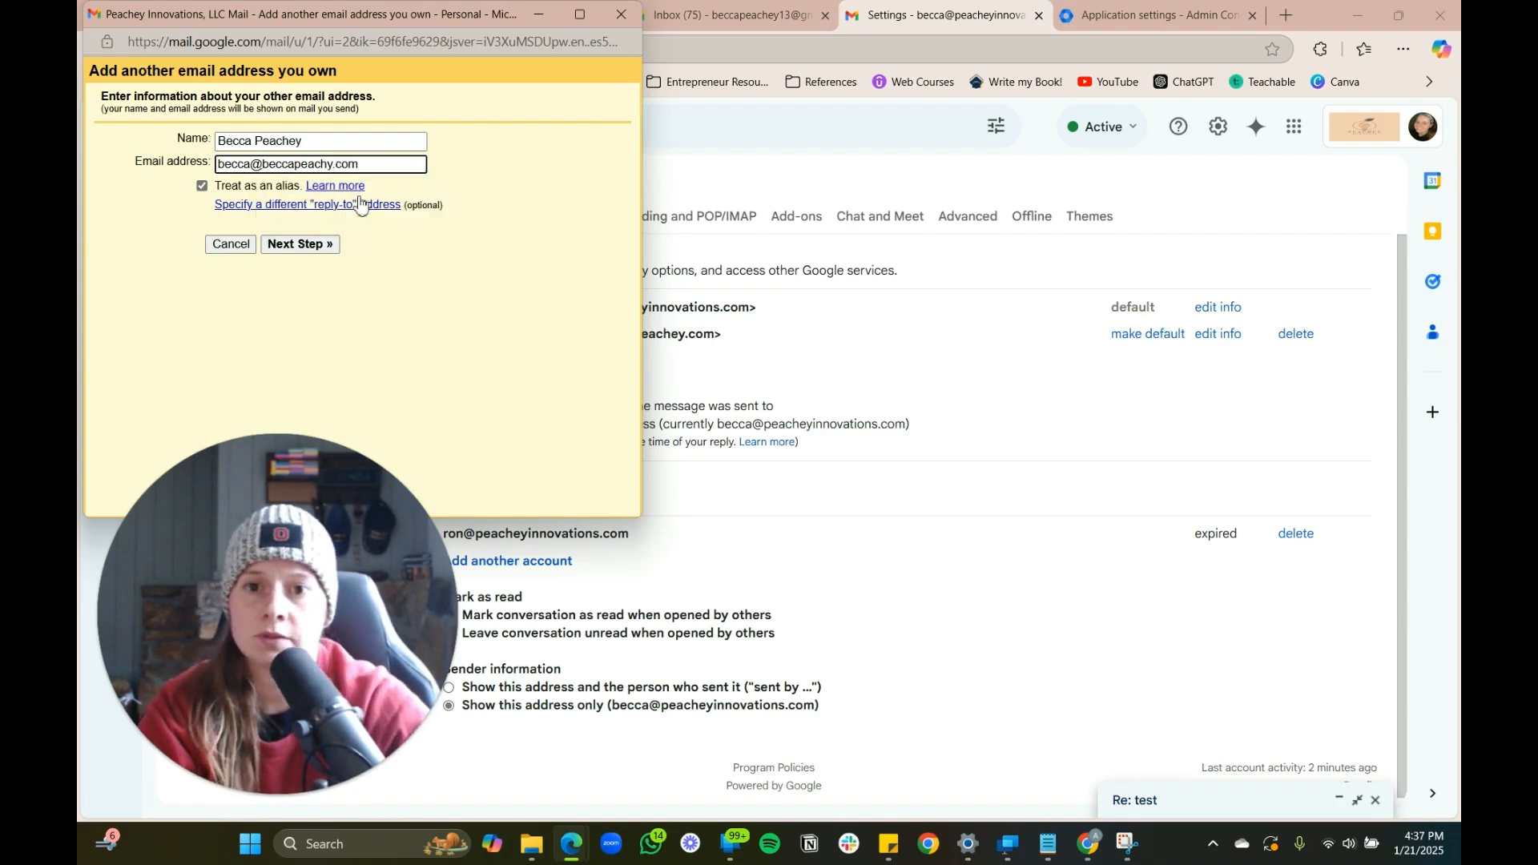
{"action": "left_click", "coordinate": [324, 245]}
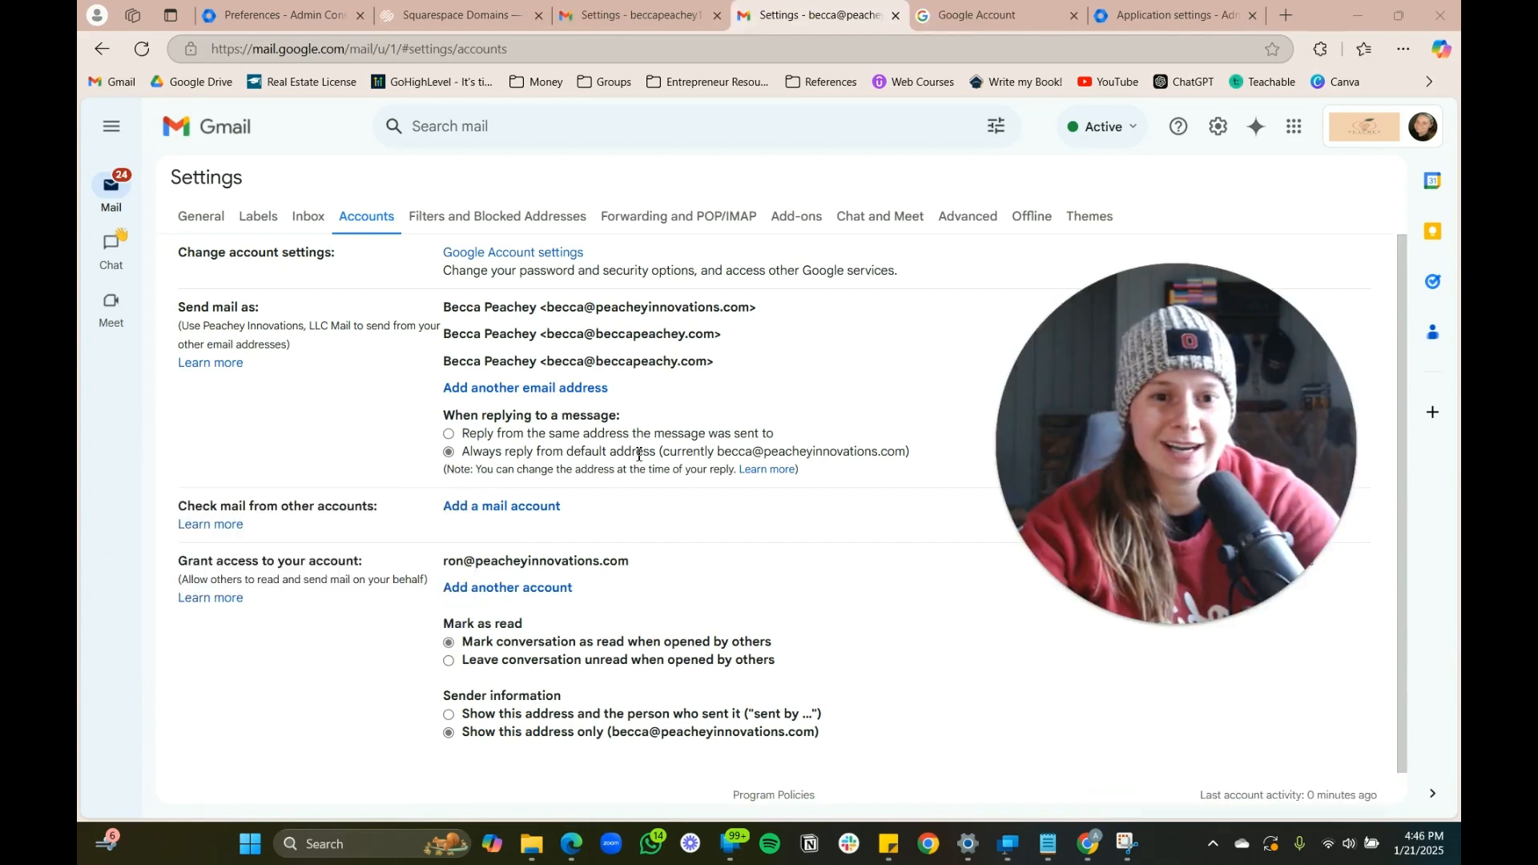
{"action": "left_click", "coordinate": [448, 434]}
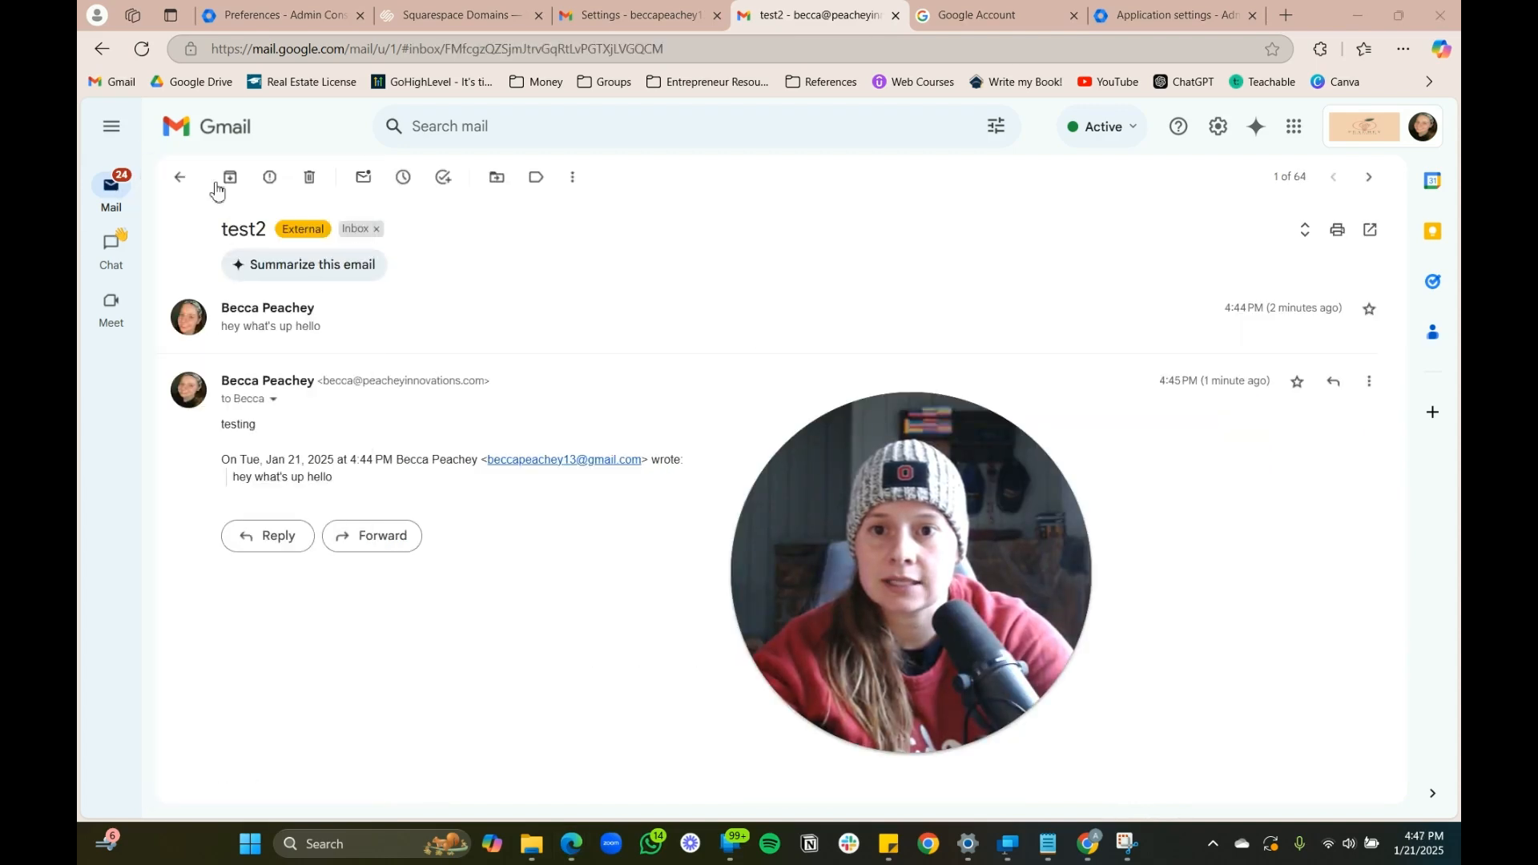
Reply 'testing123' to the test email
{"action": "left_click", "coordinate": [179, 177]}
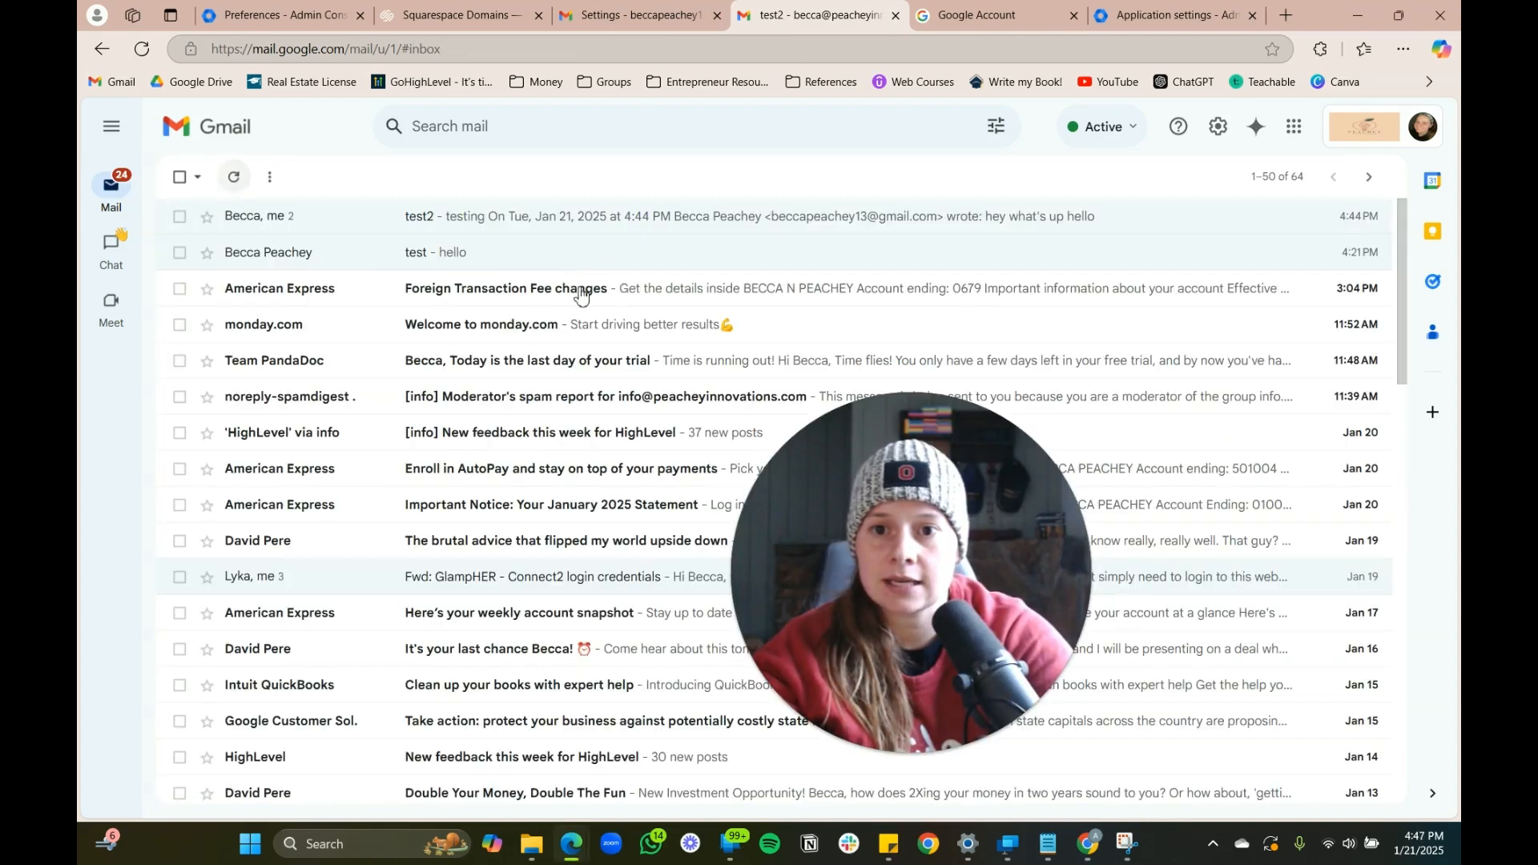
{"action": "left_click", "coordinate": [406, 248]}
{"action": "left_click", "coordinate": [1334, 269]}
{"action": "type", "text": "testing123"}
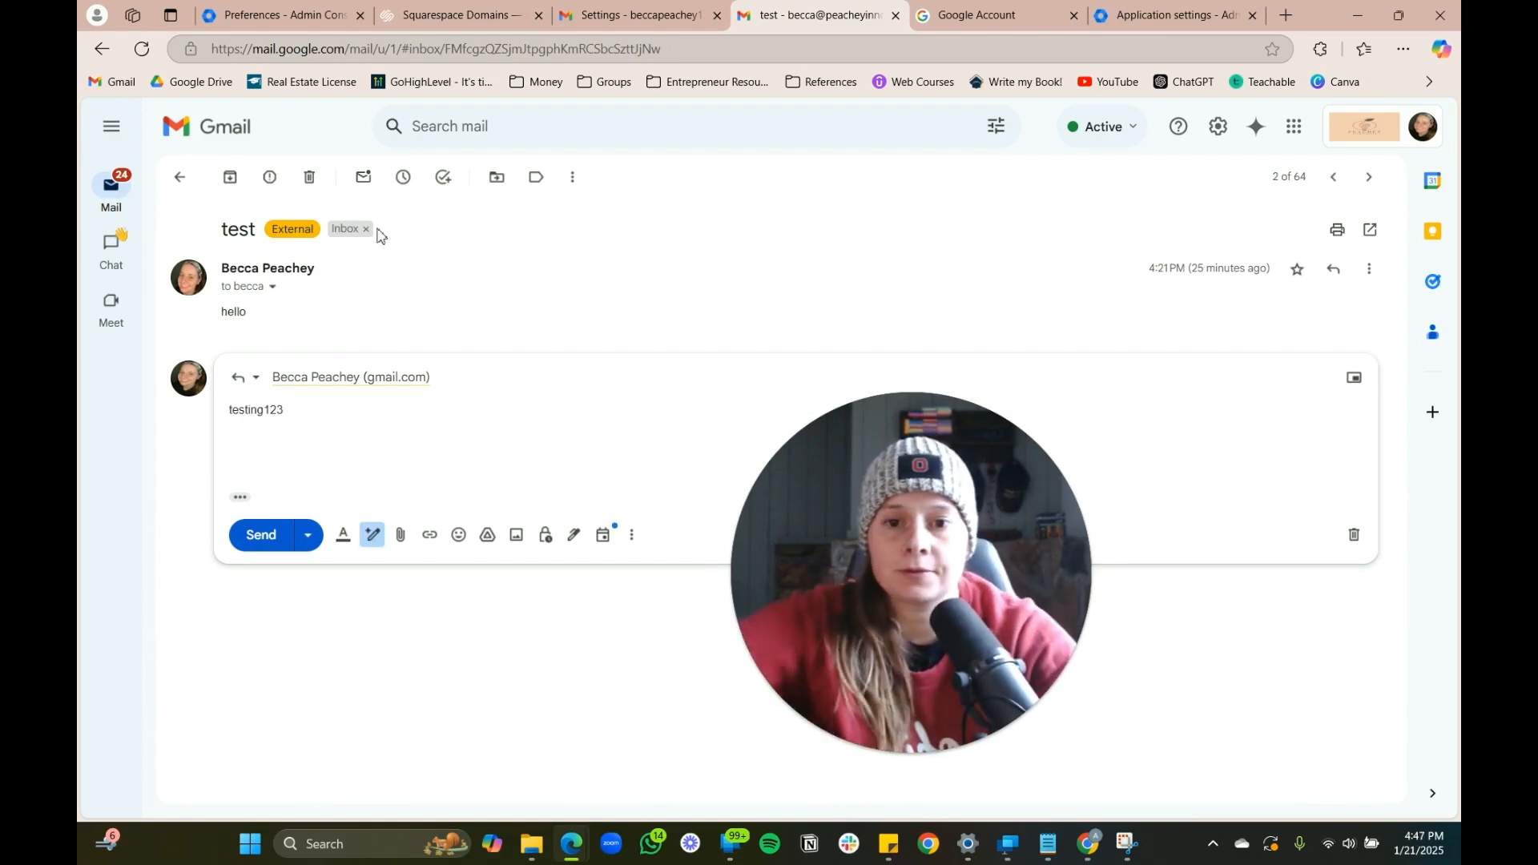
{"action": "left_click", "coordinate": [273, 538]}
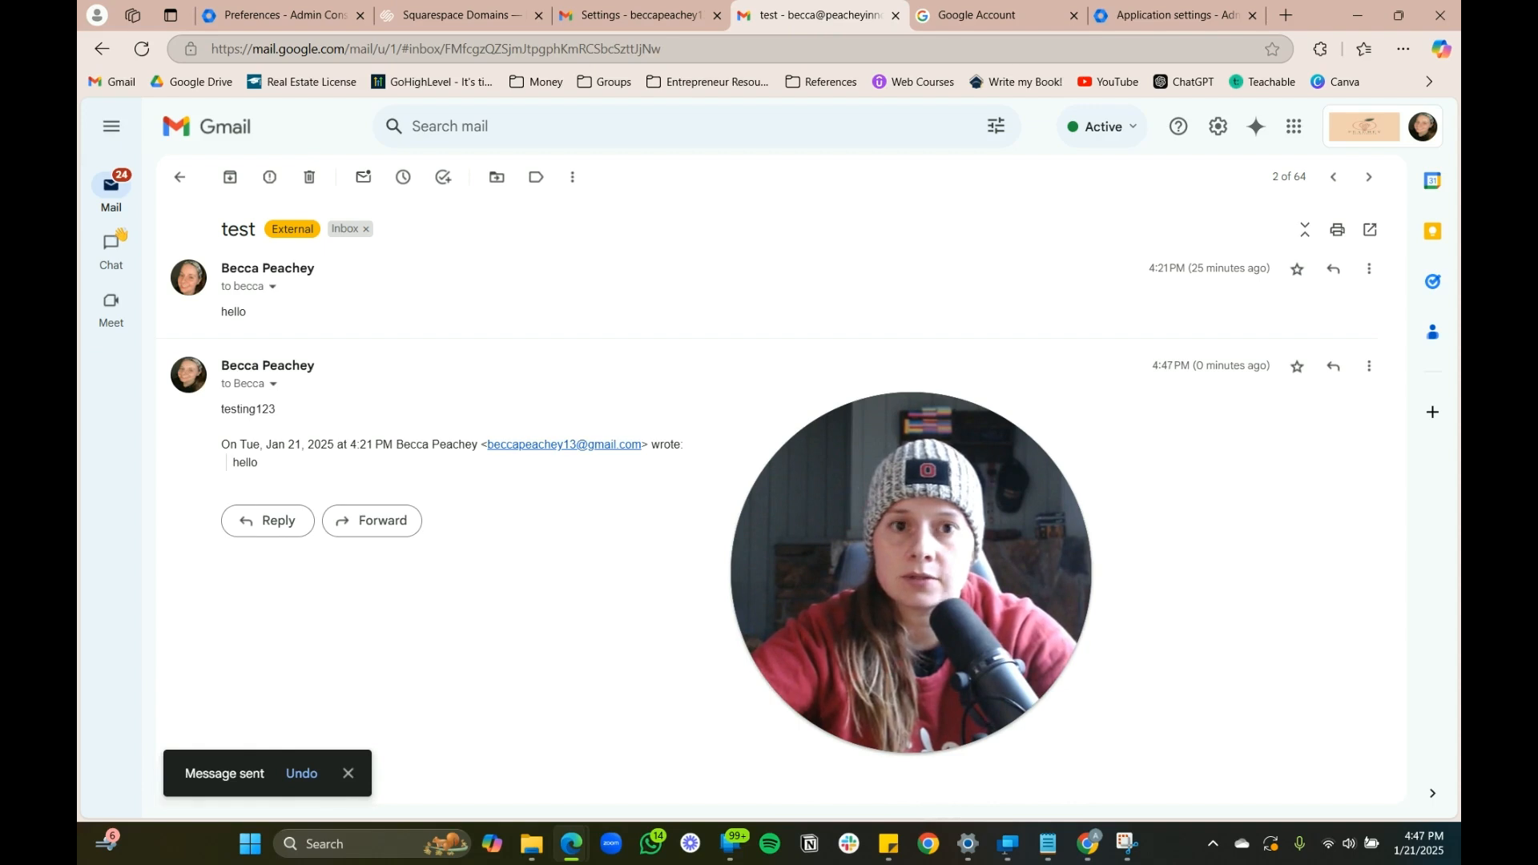
In the other account, confirm the Re: test reply came from the beccapeachey.com alias
{"action": "left_click", "coordinate": [634, 14]}
{"action": "left_click", "coordinate": [607, 263]}
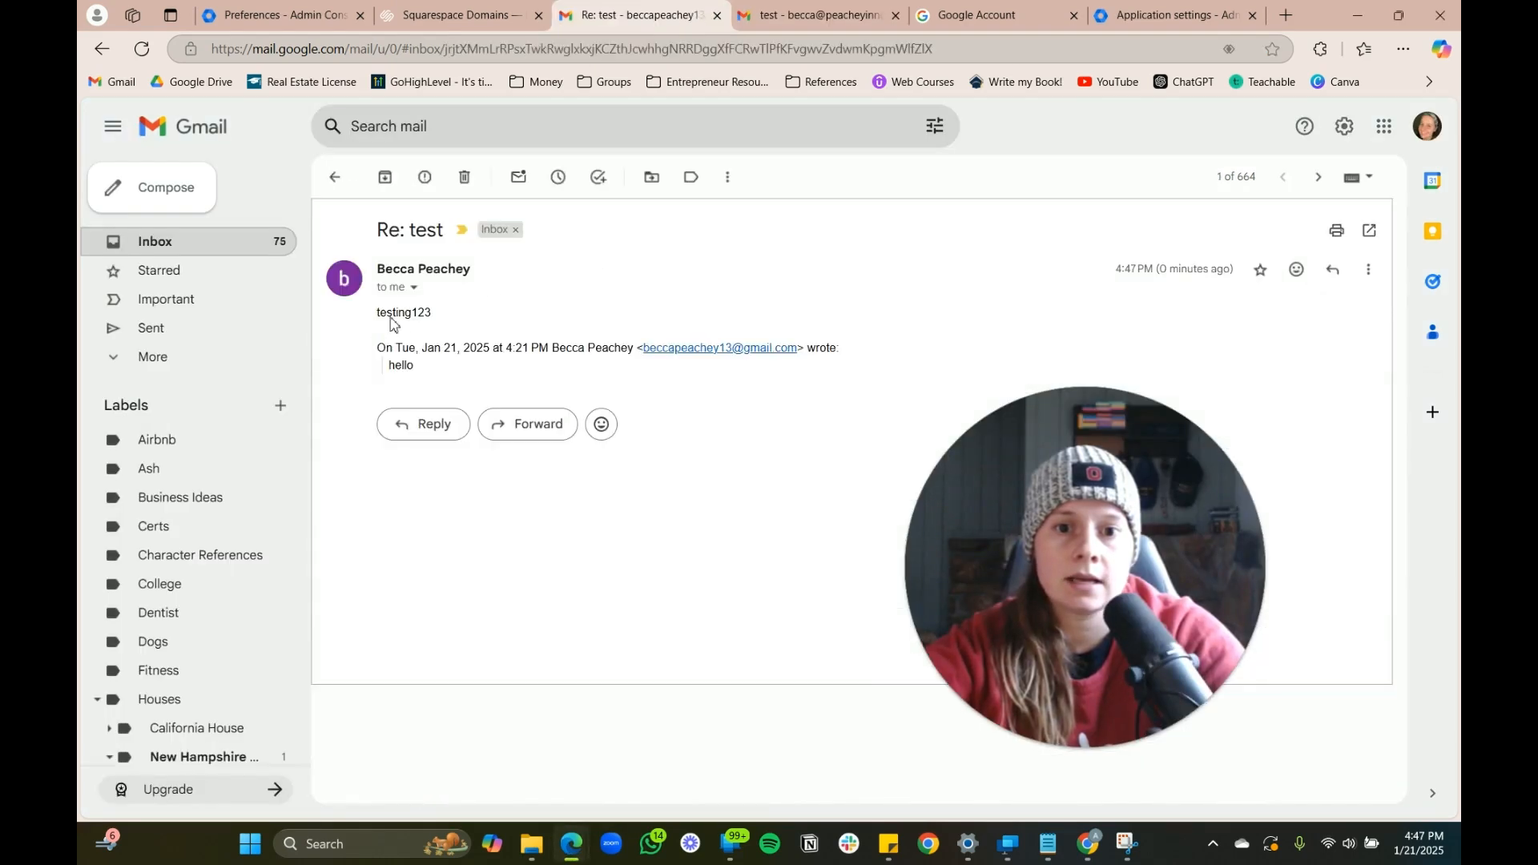
{"action": "left_click", "coordinate": [412, 290]}
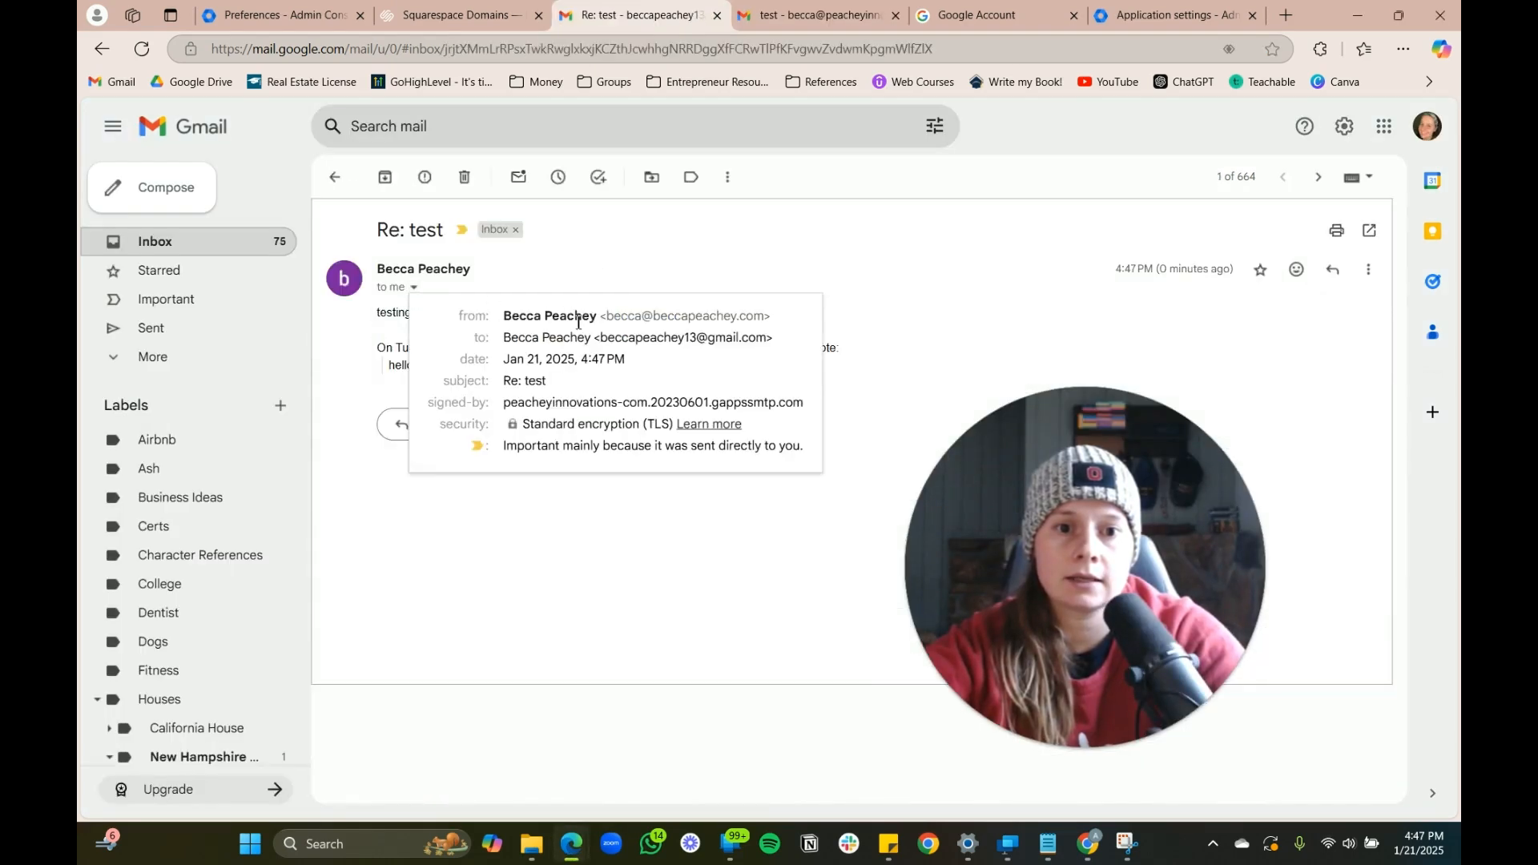
{"action": "left_click_drag", "start_coordinate": [497, 324], "coordinate": [799, 332]}
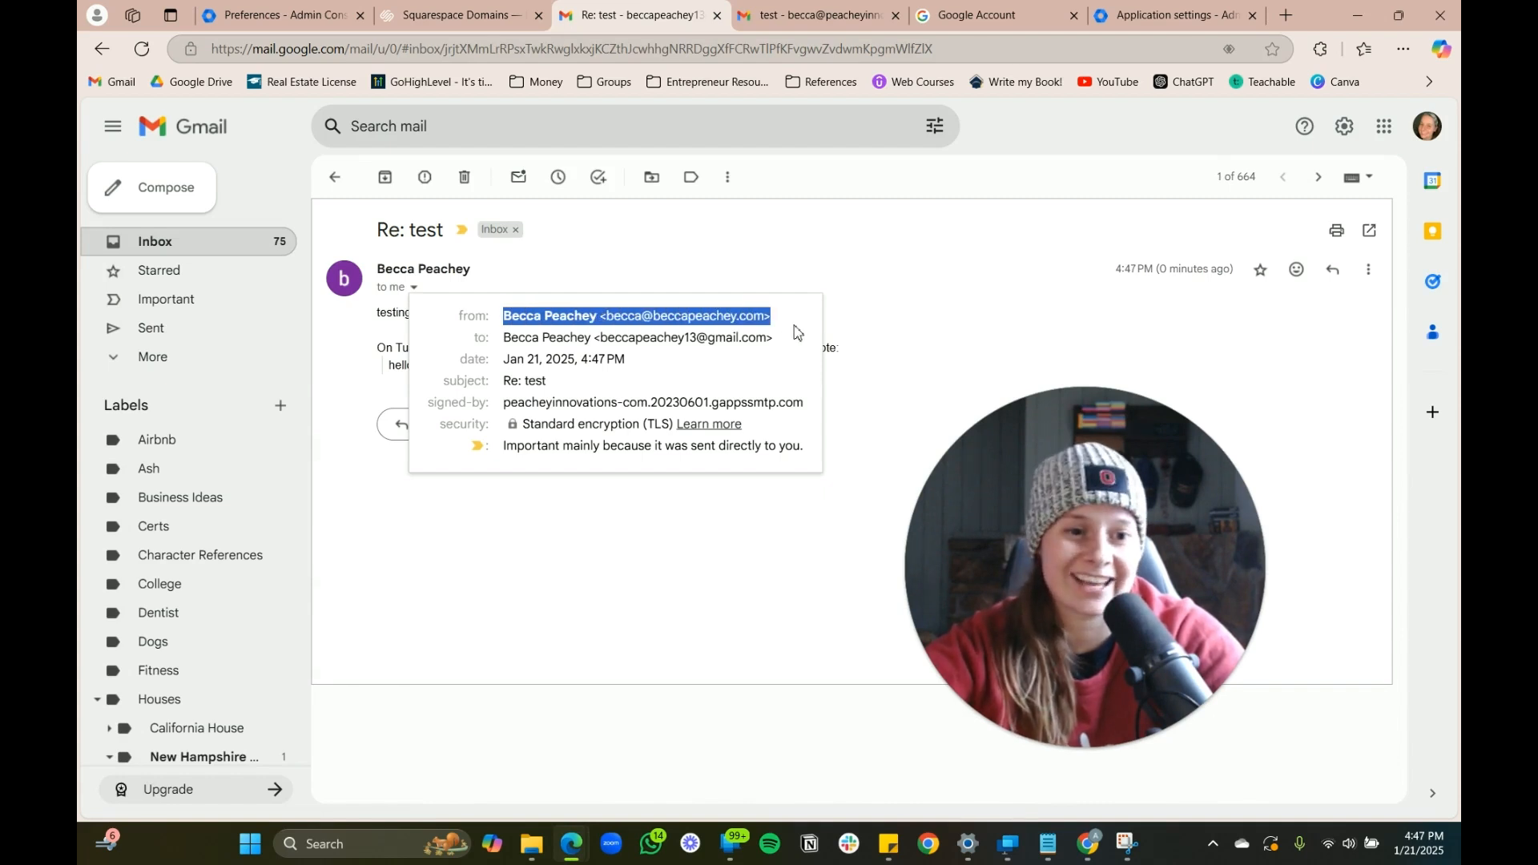
{"action": "left_click", "coordinate": [629, 637]}
Return to the business account's inbox and start a new message
{"action": "left_click", "coordinate": [791, 11]}
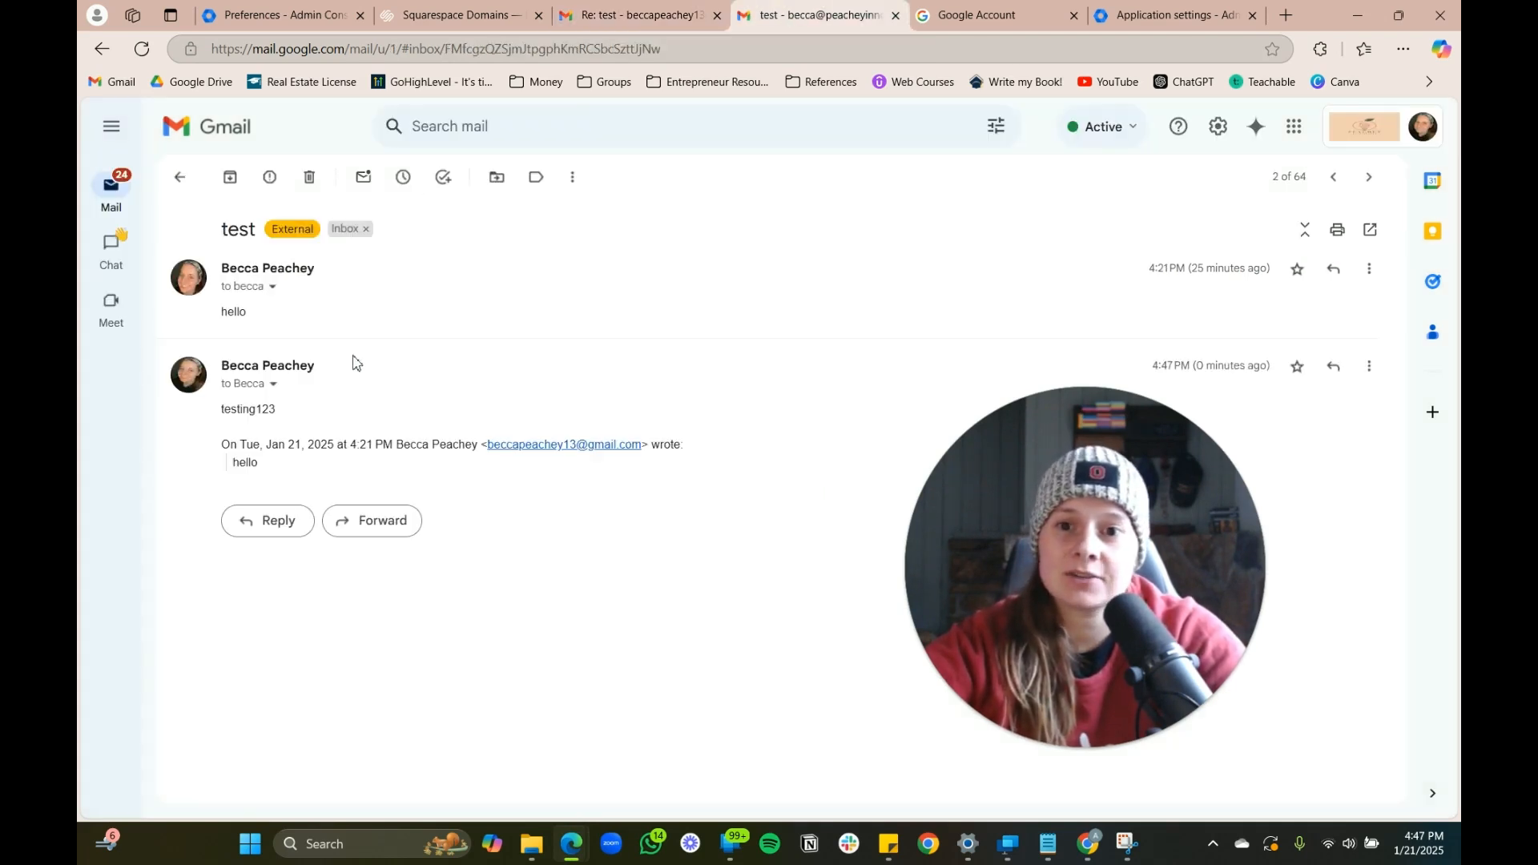
{"action": "left_click", "coordinate": [112, 190]}
{"action": "left_click", "coordinate": [255, 189]}
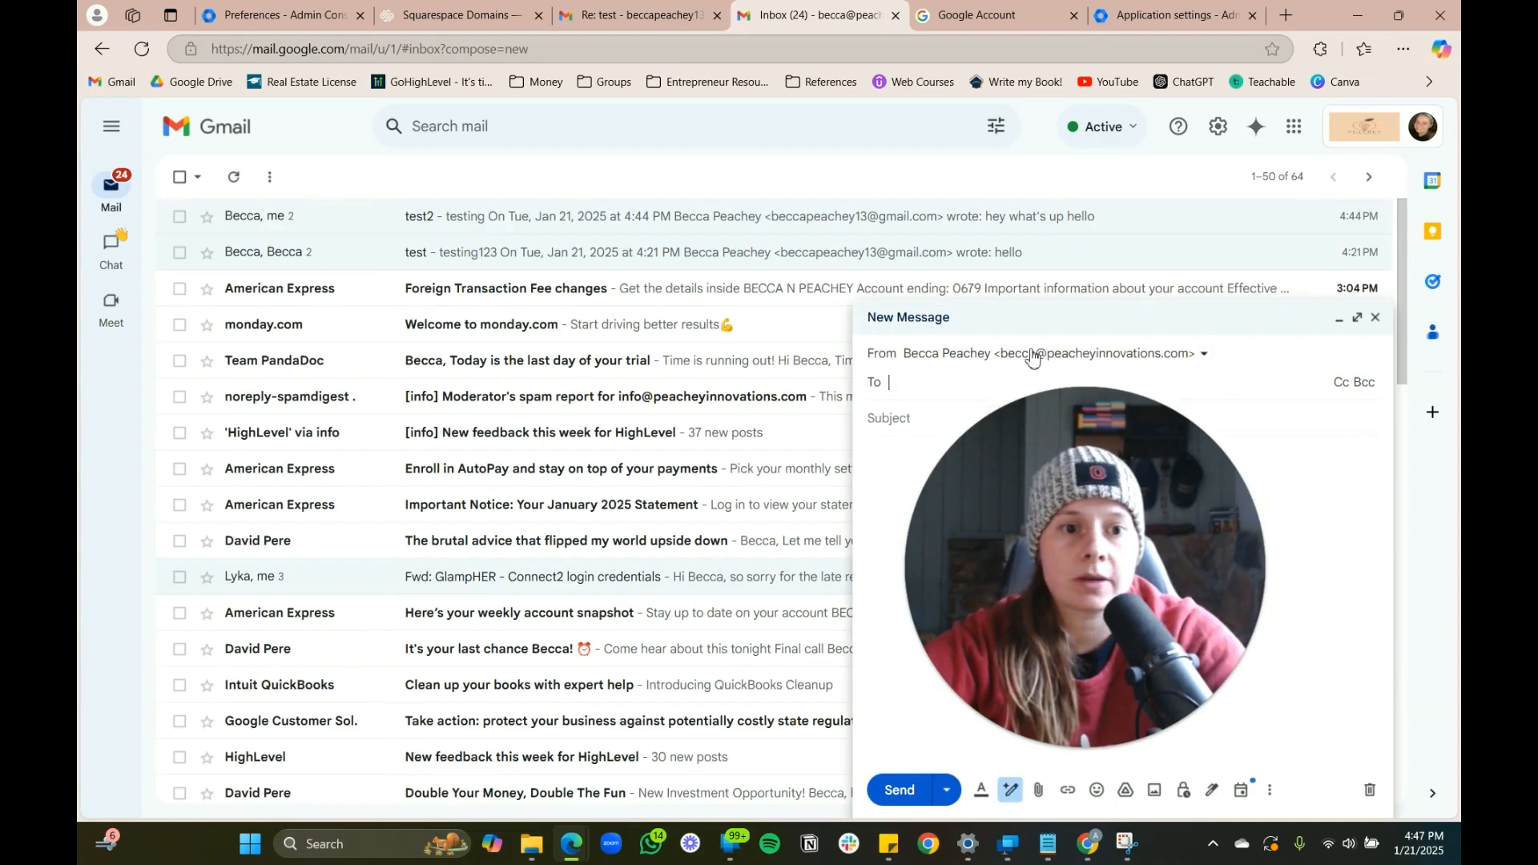
Check that the From dropdown offers all three sender addresses, then close the list
{"action": "left_click", "coordinate": [1083, 356]}
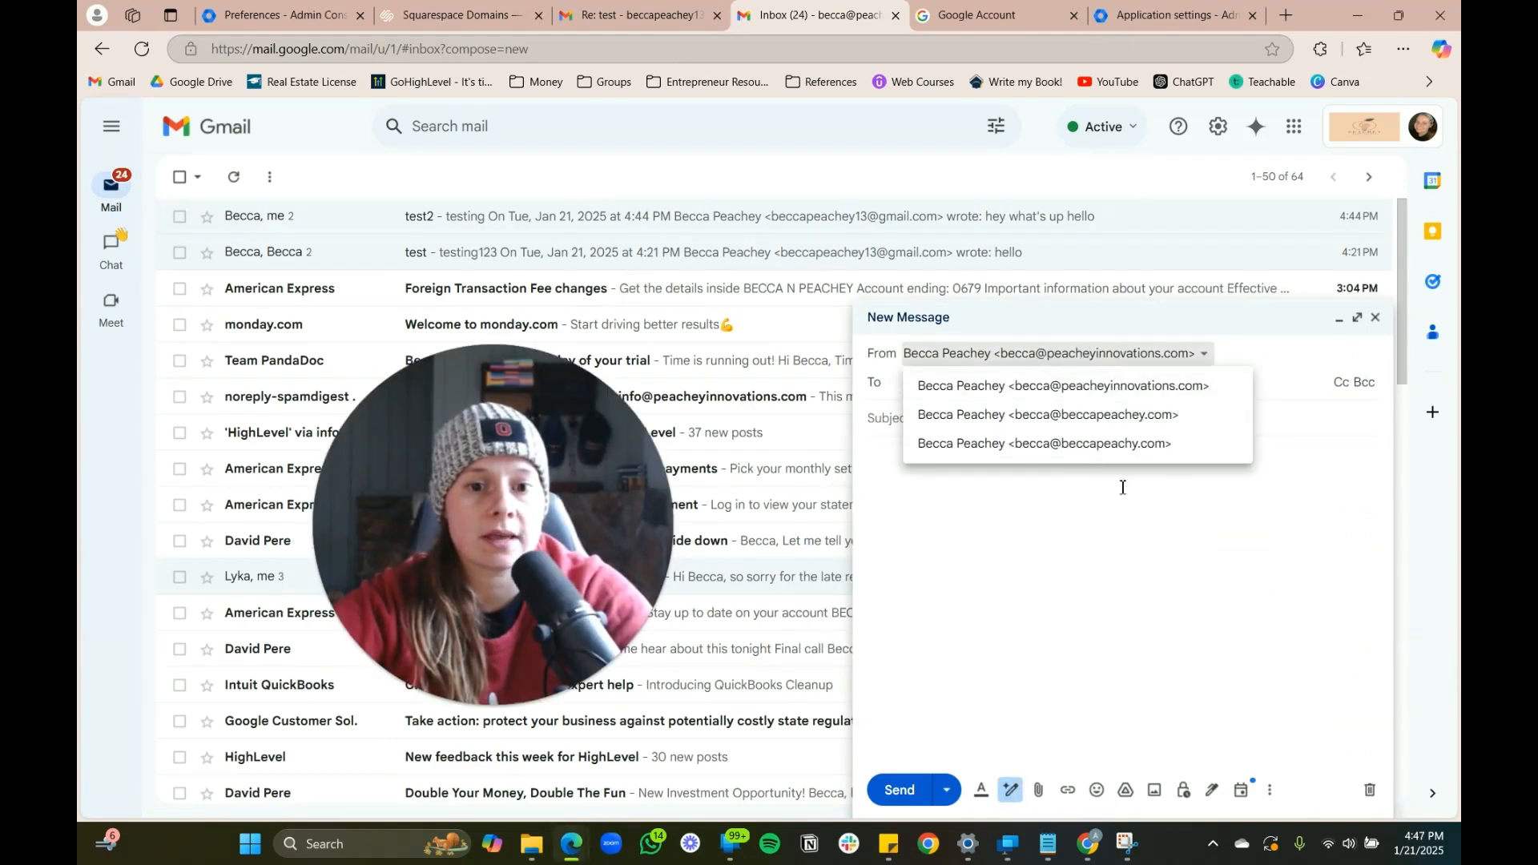
{"action": "left_click", "coordinate": [1072, 673]}
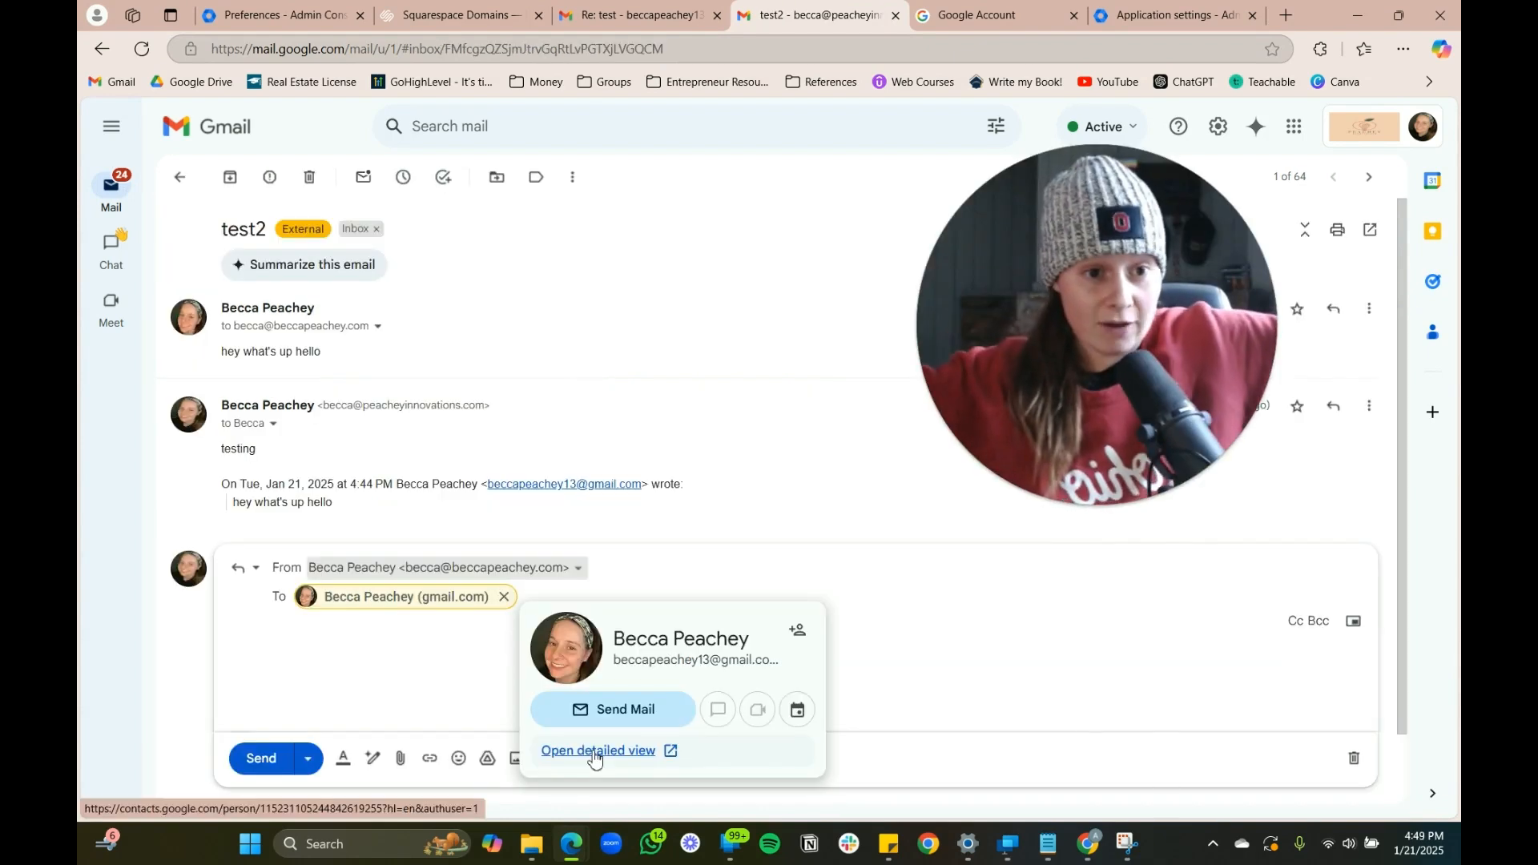